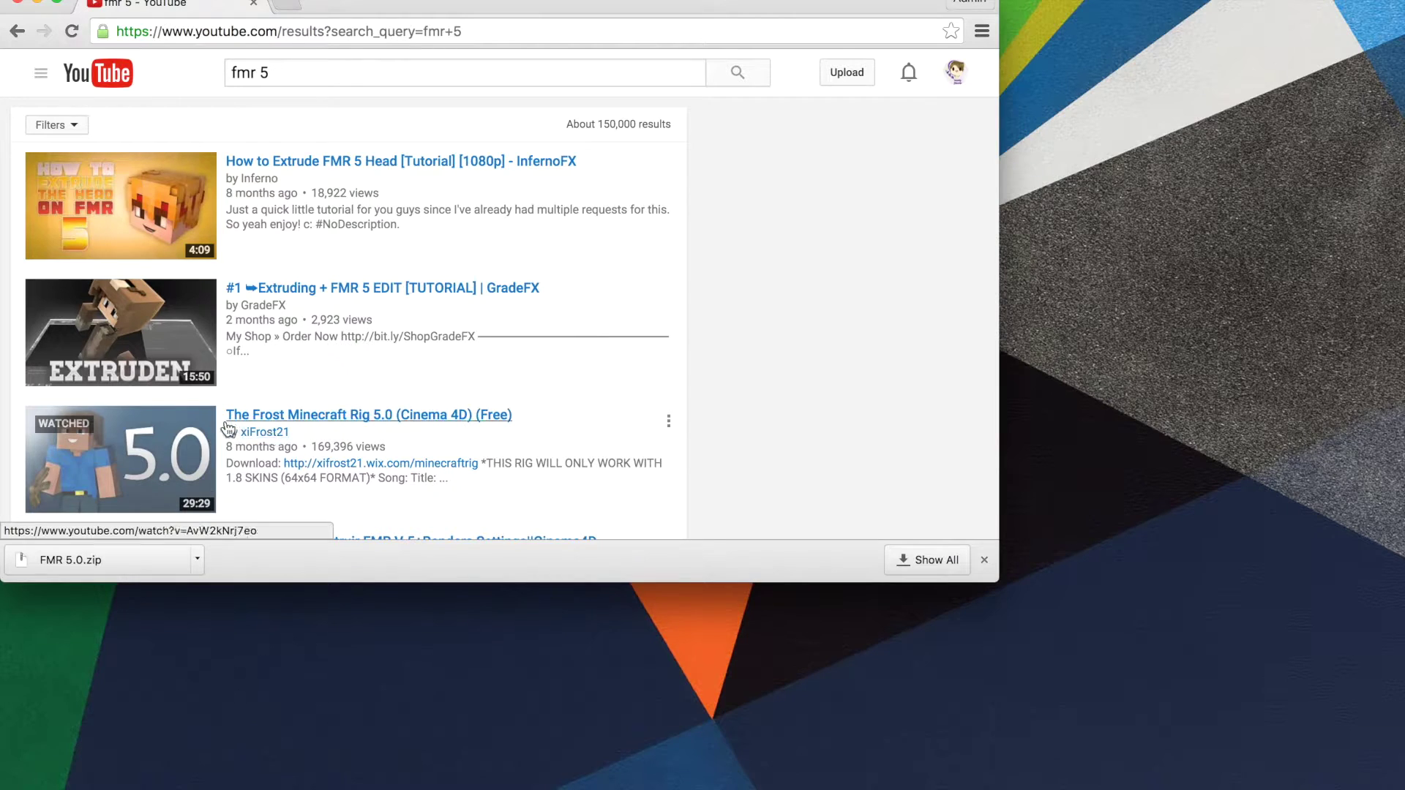
- Open the video "The Frost Minecraft Rig 5.0 (Cinema 4D) (Free)" and follow the download link in its description
{"action": "left_click", "coordinate": [252, 433]}
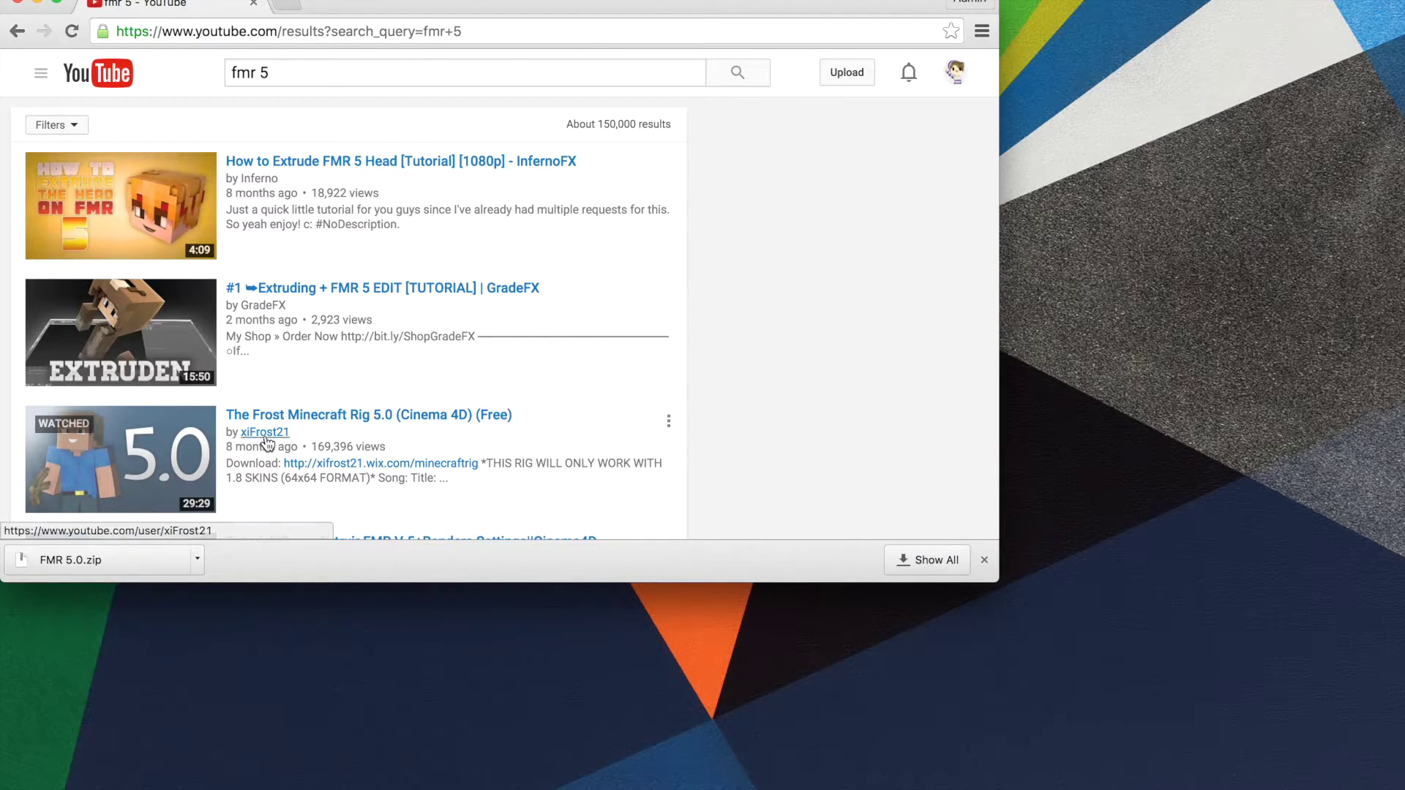
{"action": "left_click", "coordinate": [255, 421]}
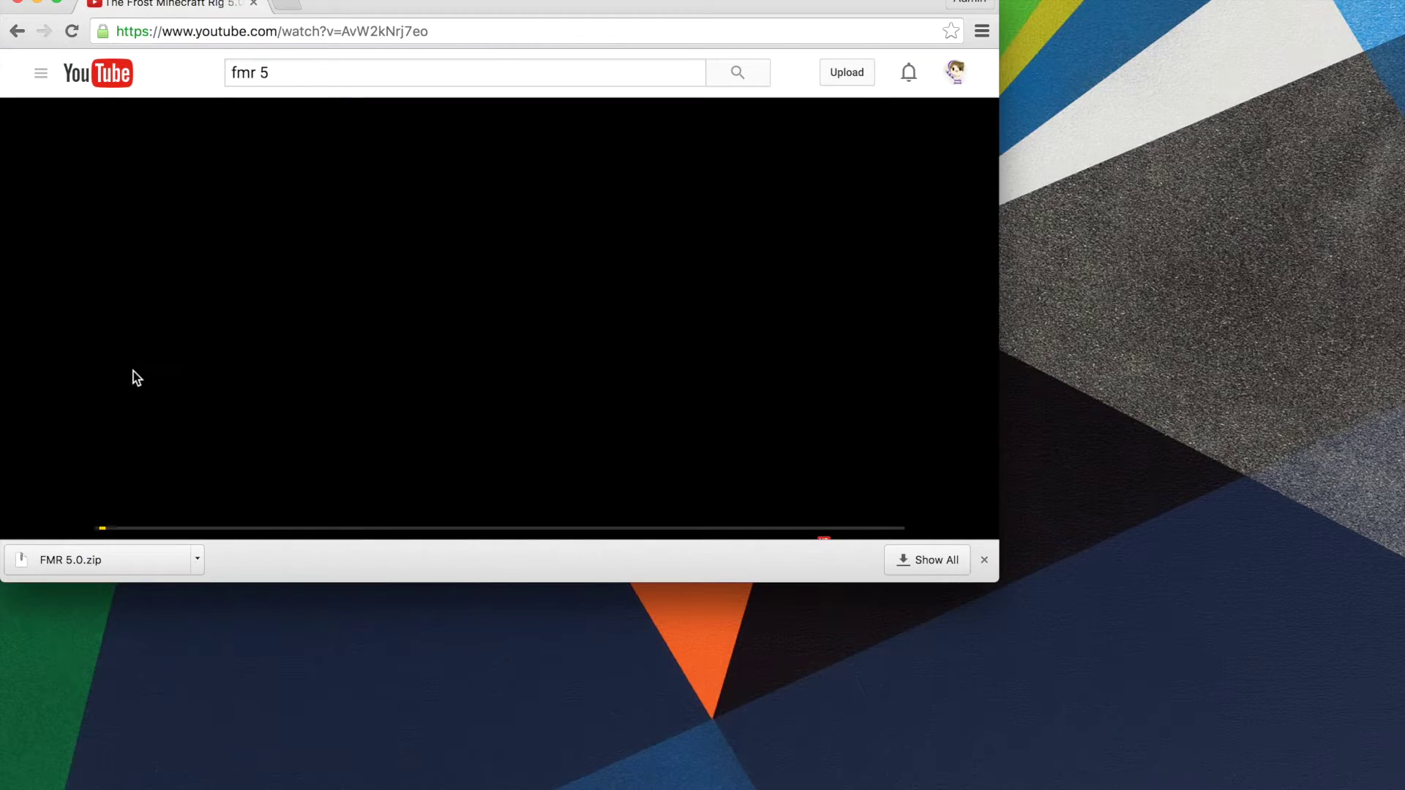
{"action": "scroll", "coordinate": [183, 407], "scroll_direction": "down", "scroll_amount": 1}
{"action": "left_click", "coordinate": [183, 406]}
{"action": "scroll", "coordinate": [182, 417], "scroll_direction": "down", "scroll_amount": 2}
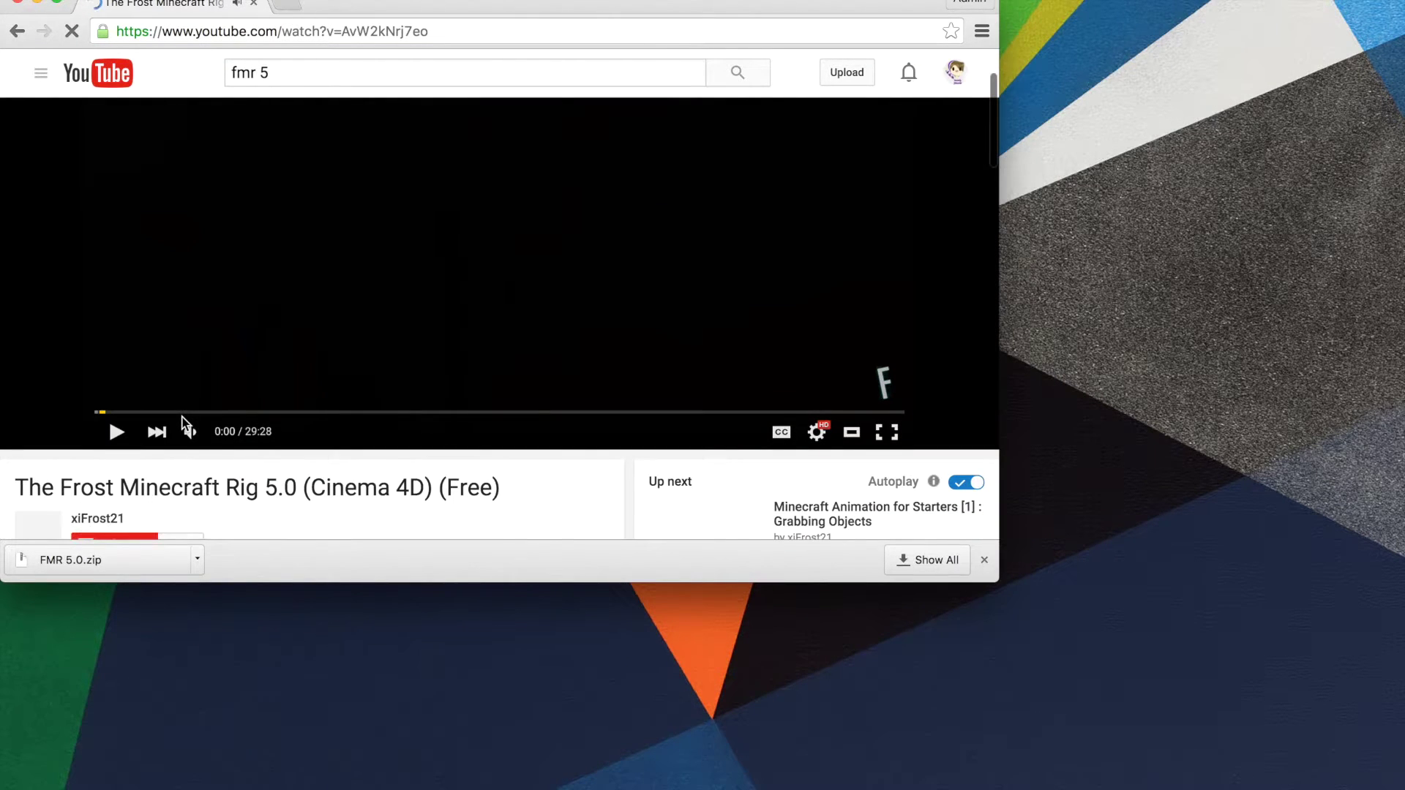
{"action": "scroll", "coordinate": [187, 436], "scroll_direction": "down", "scroll_amount": 1}
{"action": "scroll", "coordinate": [195, 442], "scroll_direction": "down", "scroll_amount": 2}
{"action": "scroll", "coordinate": [237, 475], "scroll_direction": "down", "scroll_amount": 5}
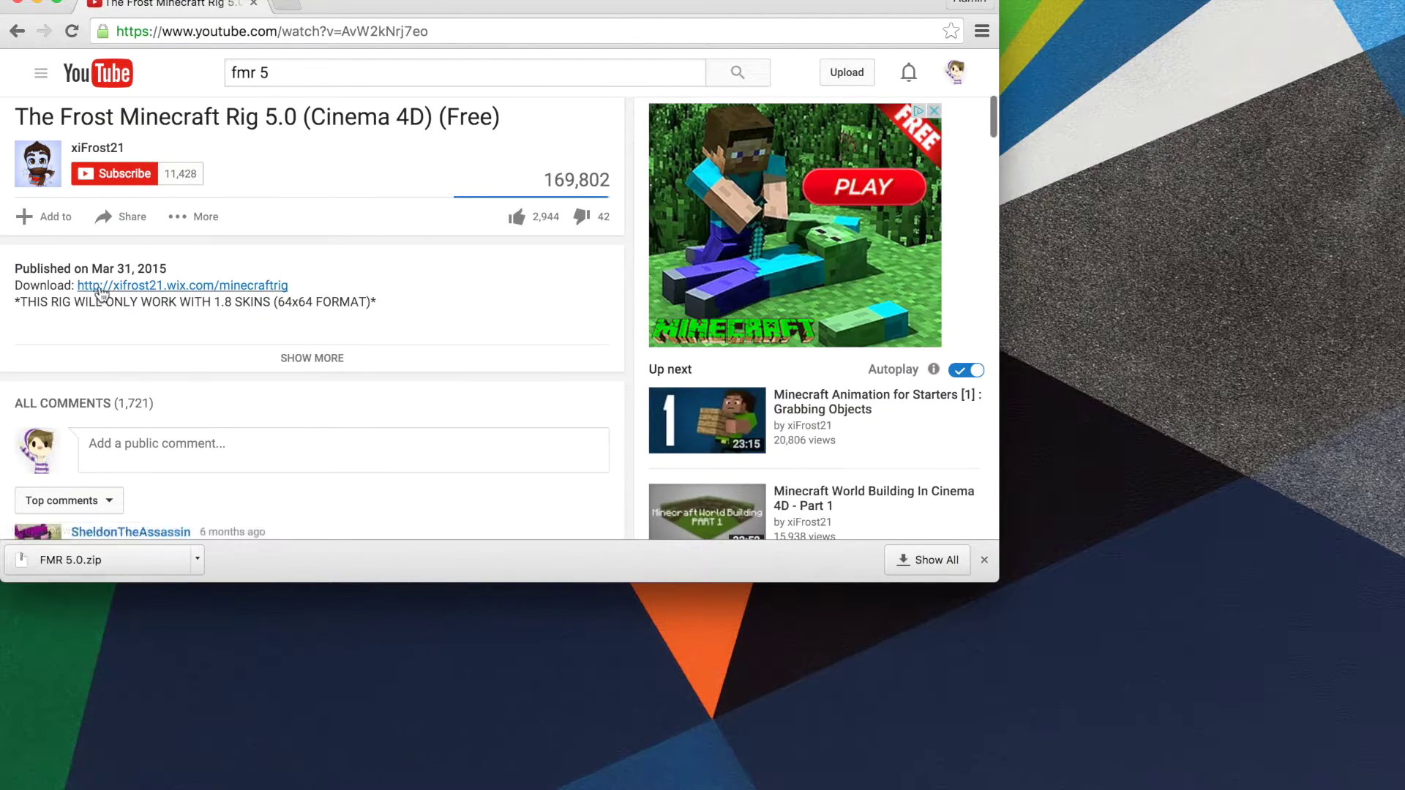
{"action": "left_click", "coordinate": [111, 287]}
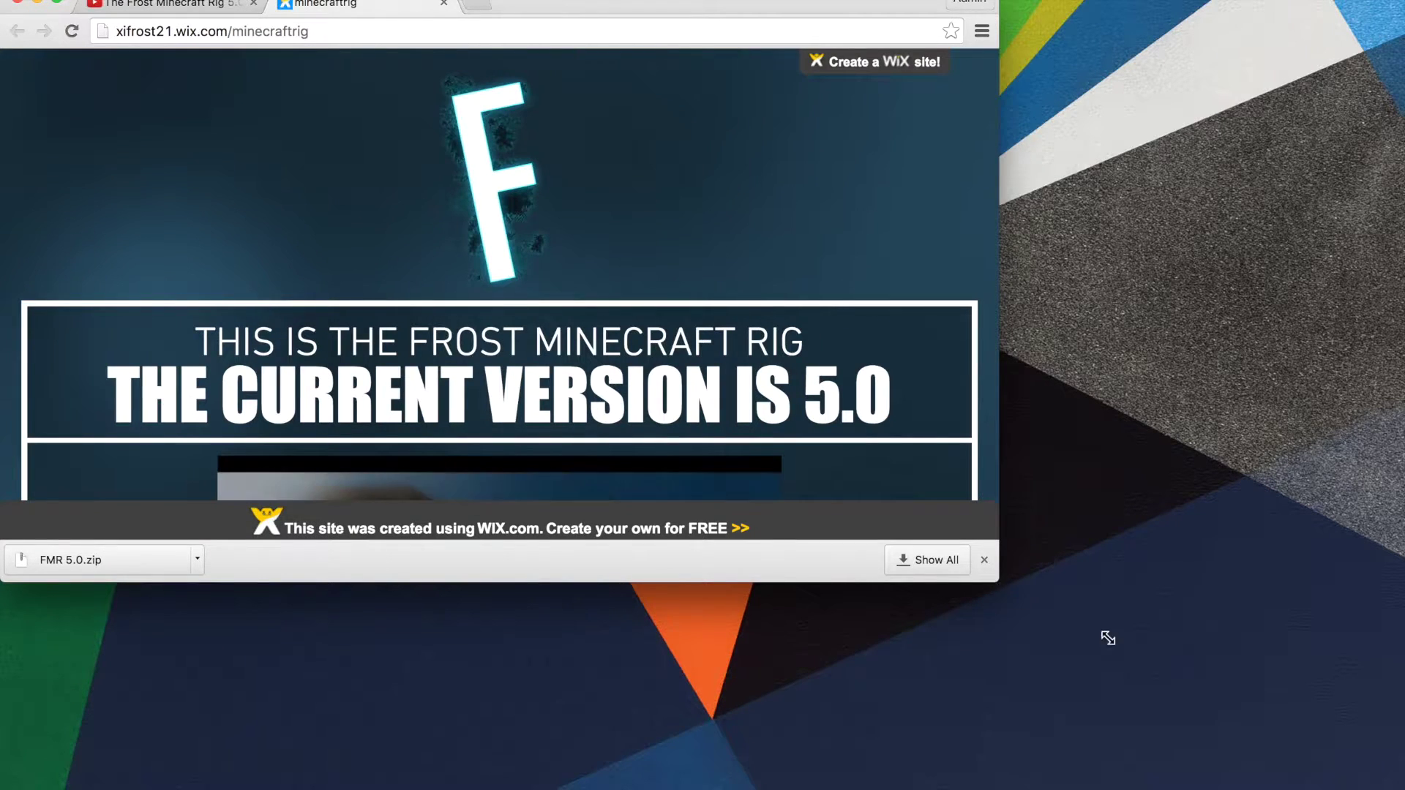
- Enlarge the browser window, review the download section and its Cinema 4D release requirements, and minimize the browser
{"action": "left_click_drag", "start_coordinate": [1108, 638], "coordinate": [1401, 787]}
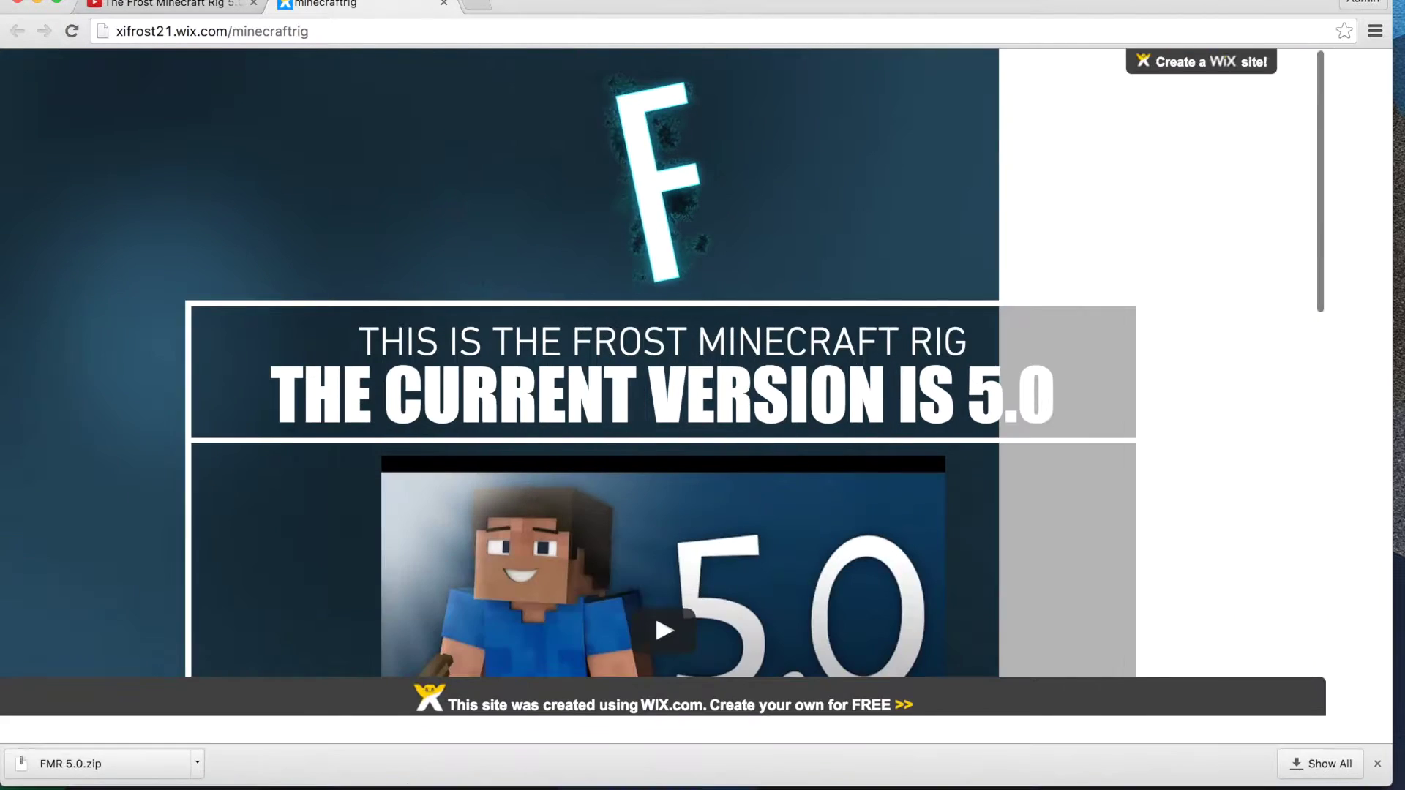
{"action": "scroll", "coordinate": [928, 536], "scroll_direction": "down", "scroll_amount": 12}
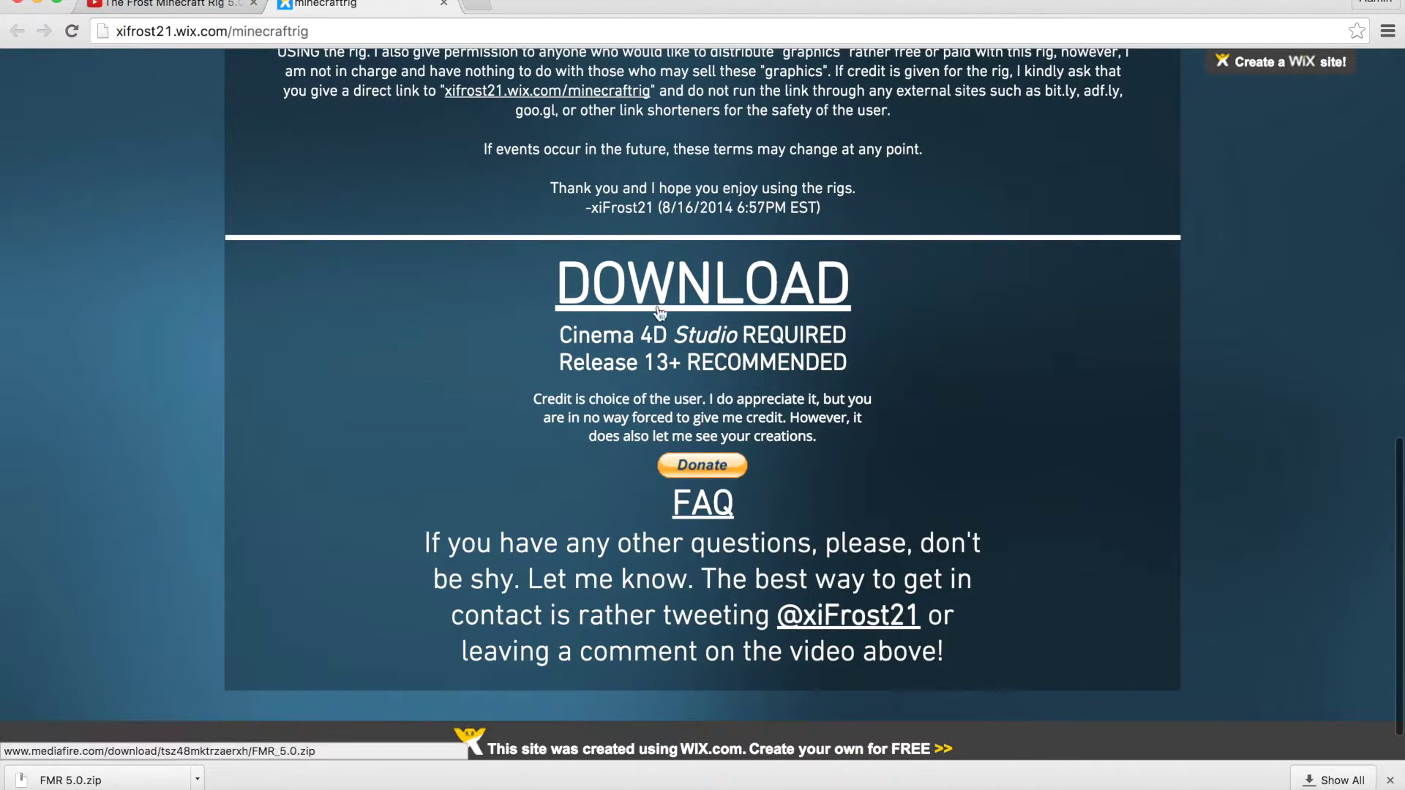
{"action": "left_click_drag", "start_coordinate": [604, 360], "coordinate": [760, 361]}
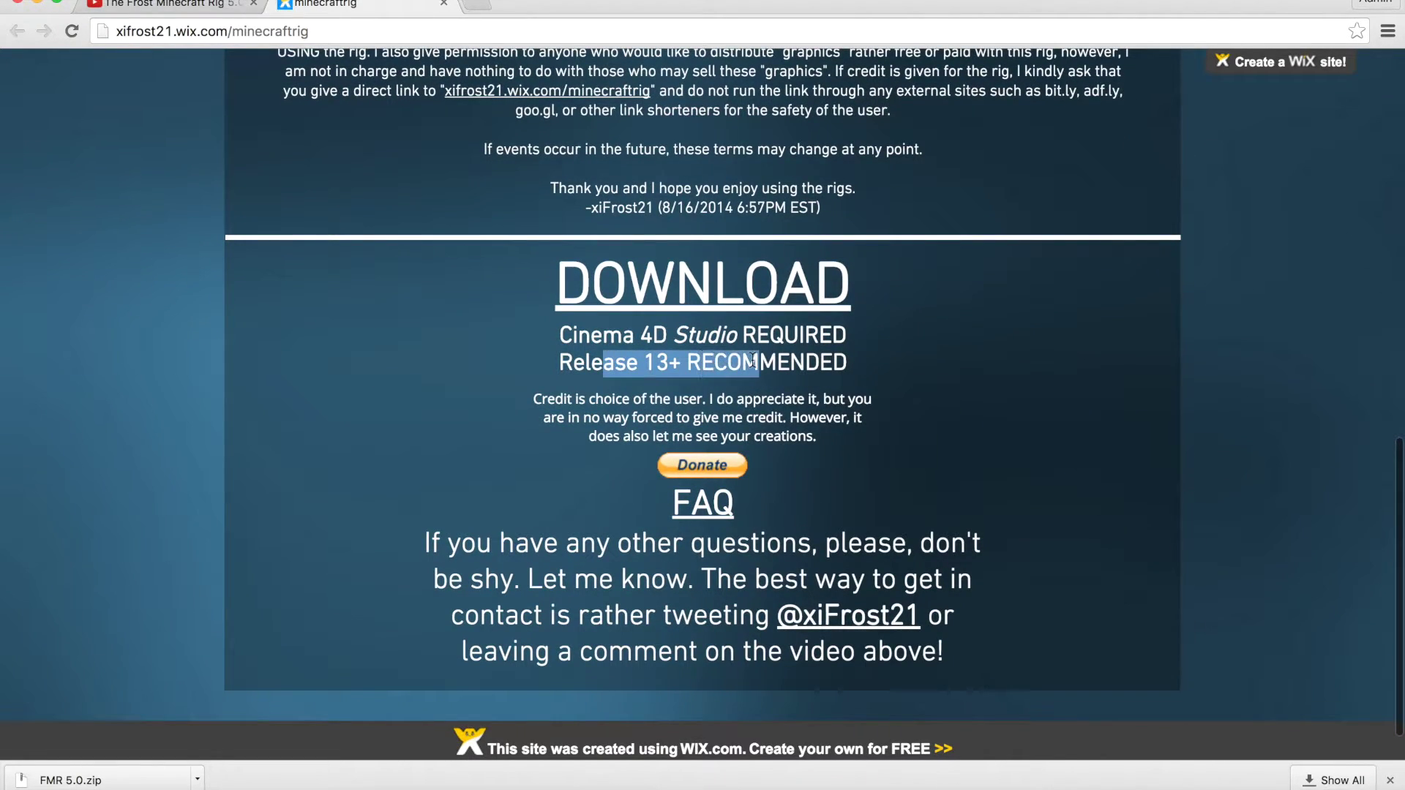
{"action": "left_click", "coordinate": [742, 362]}
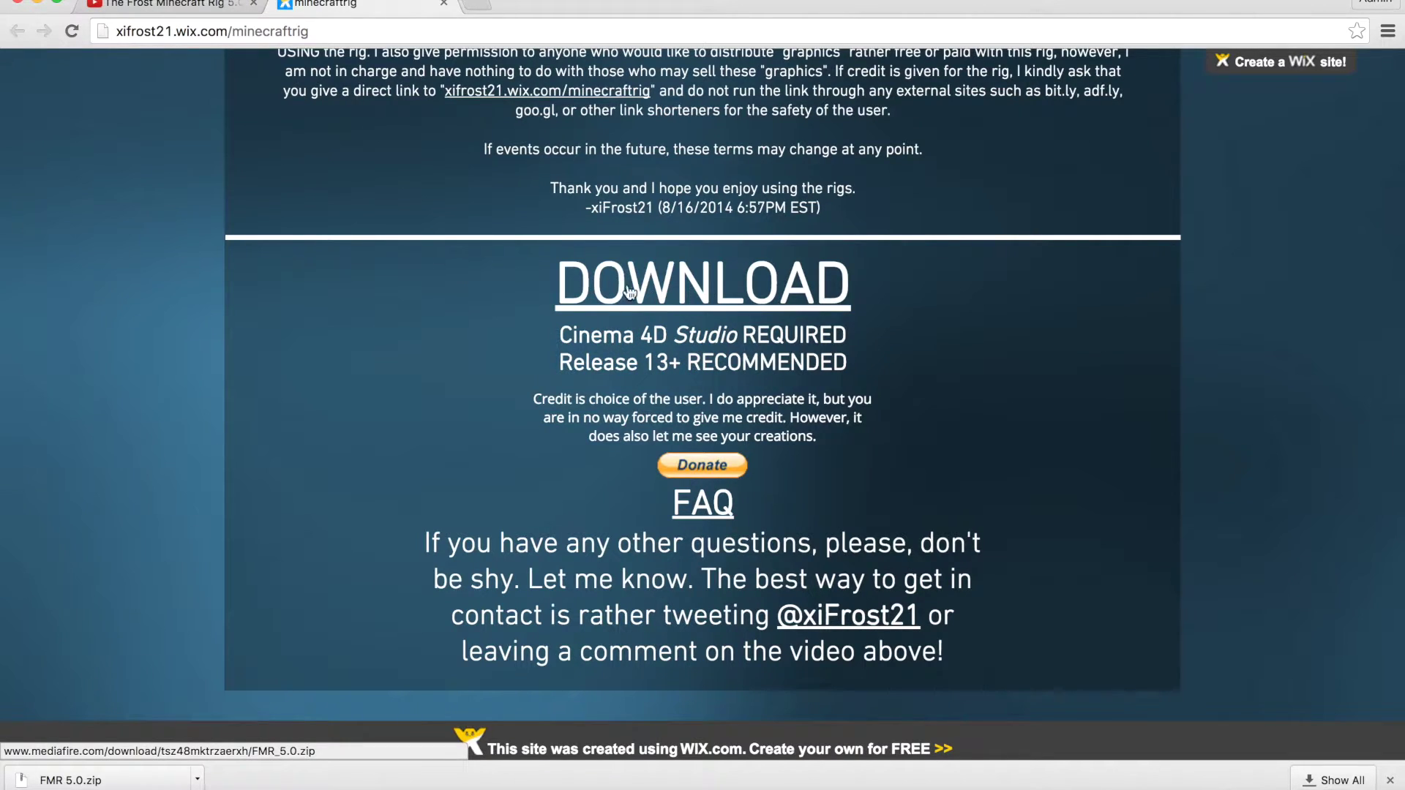
{"action": "left_click", "coordinate": [35, 4]}
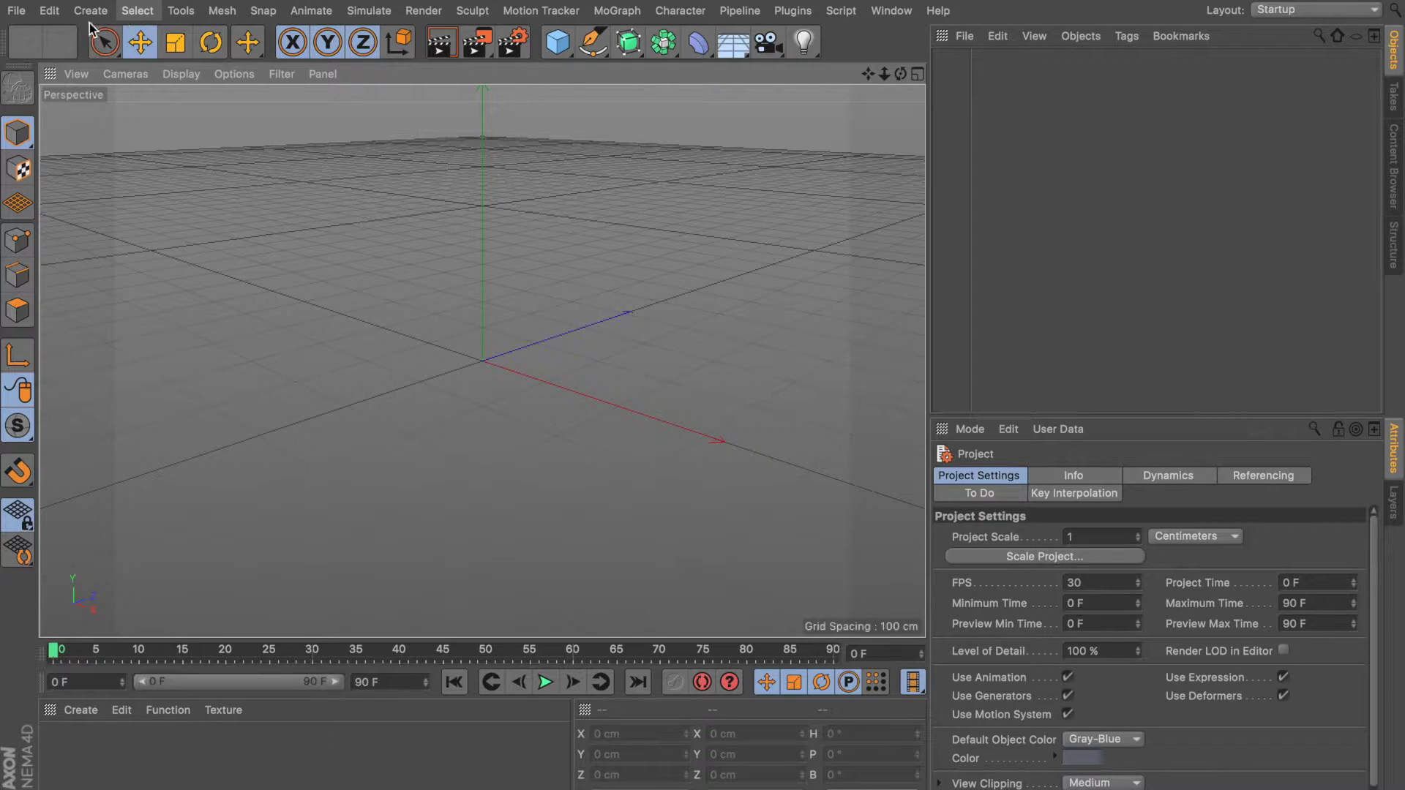
- Switch to Finder and open fmr 5.lib4d from the FMR 5.0 folder in Downloads with Cinema 4D
{"action": "mouse_move", "coordinate": [63, 786]}
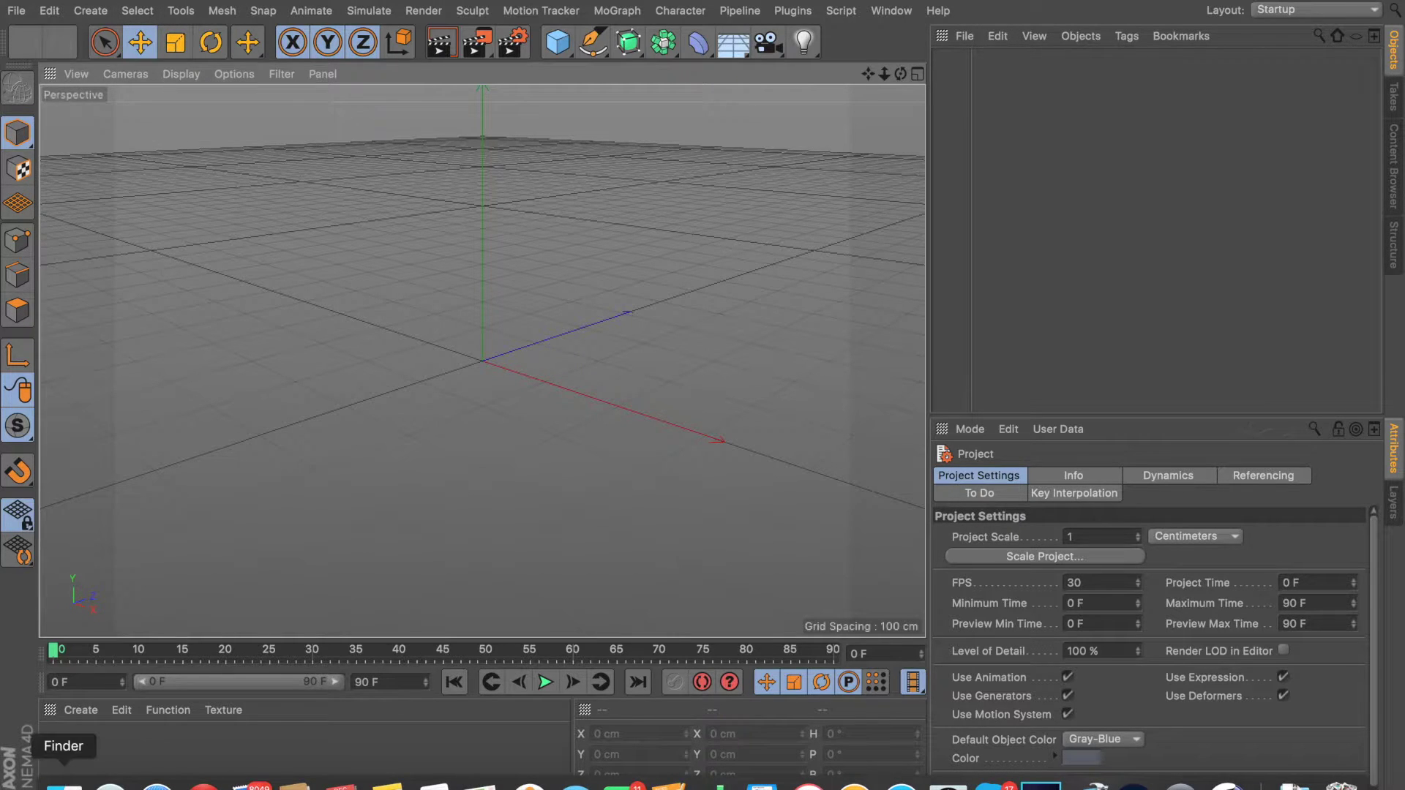
{"action": "left_click", "coordinate": [62, 787]}
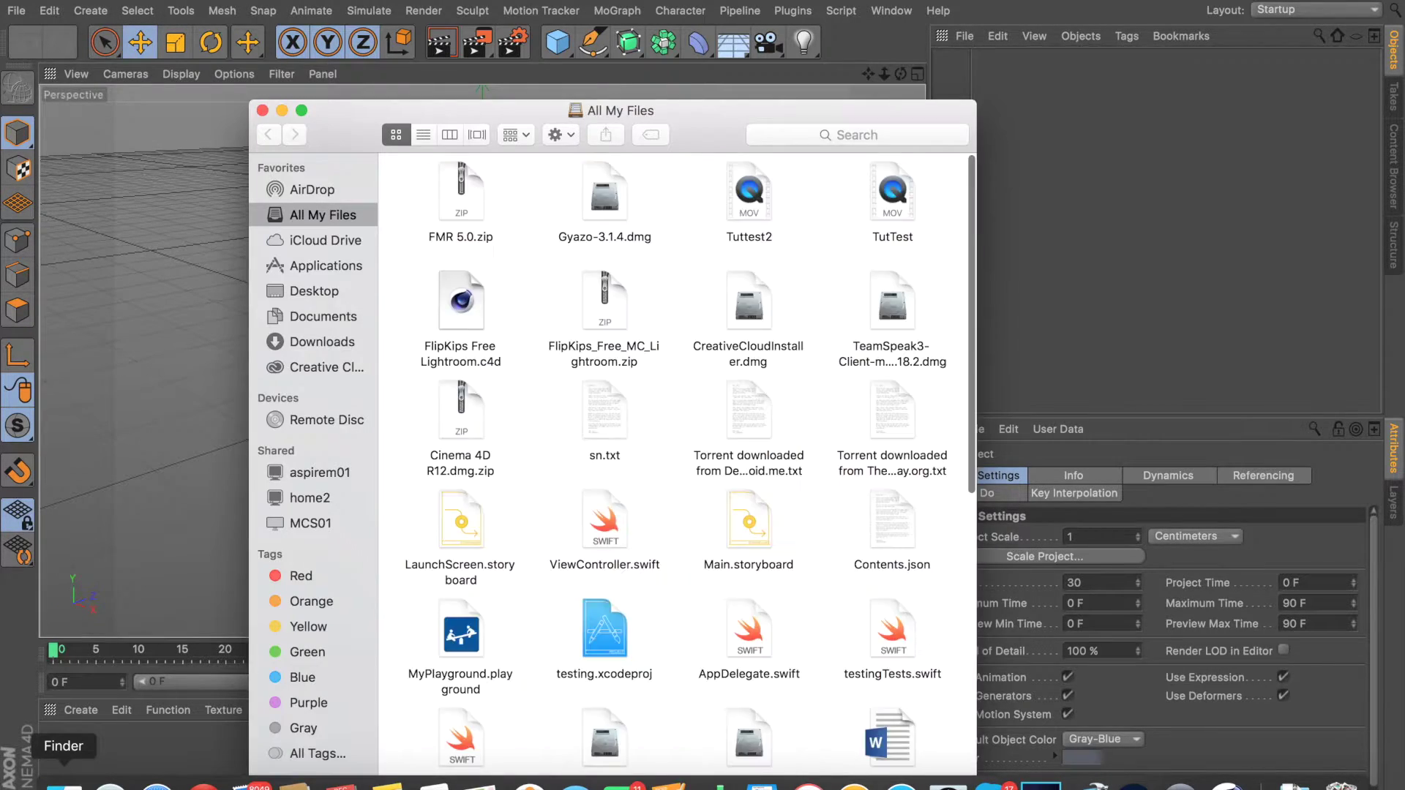
{"action": "left_click", "coordinate": [327, 342]}
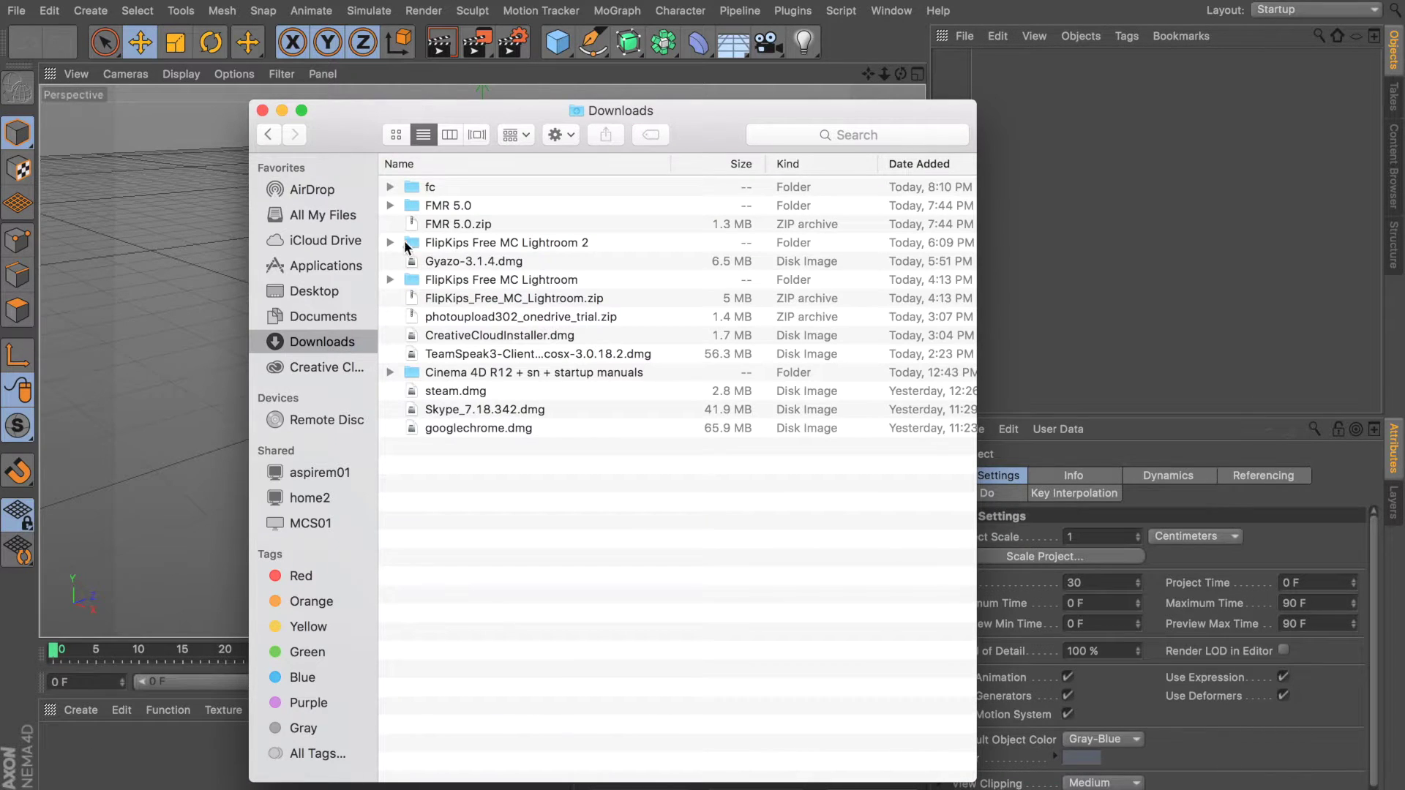
{"action": "left_click", "coordinate": [449, 227]}
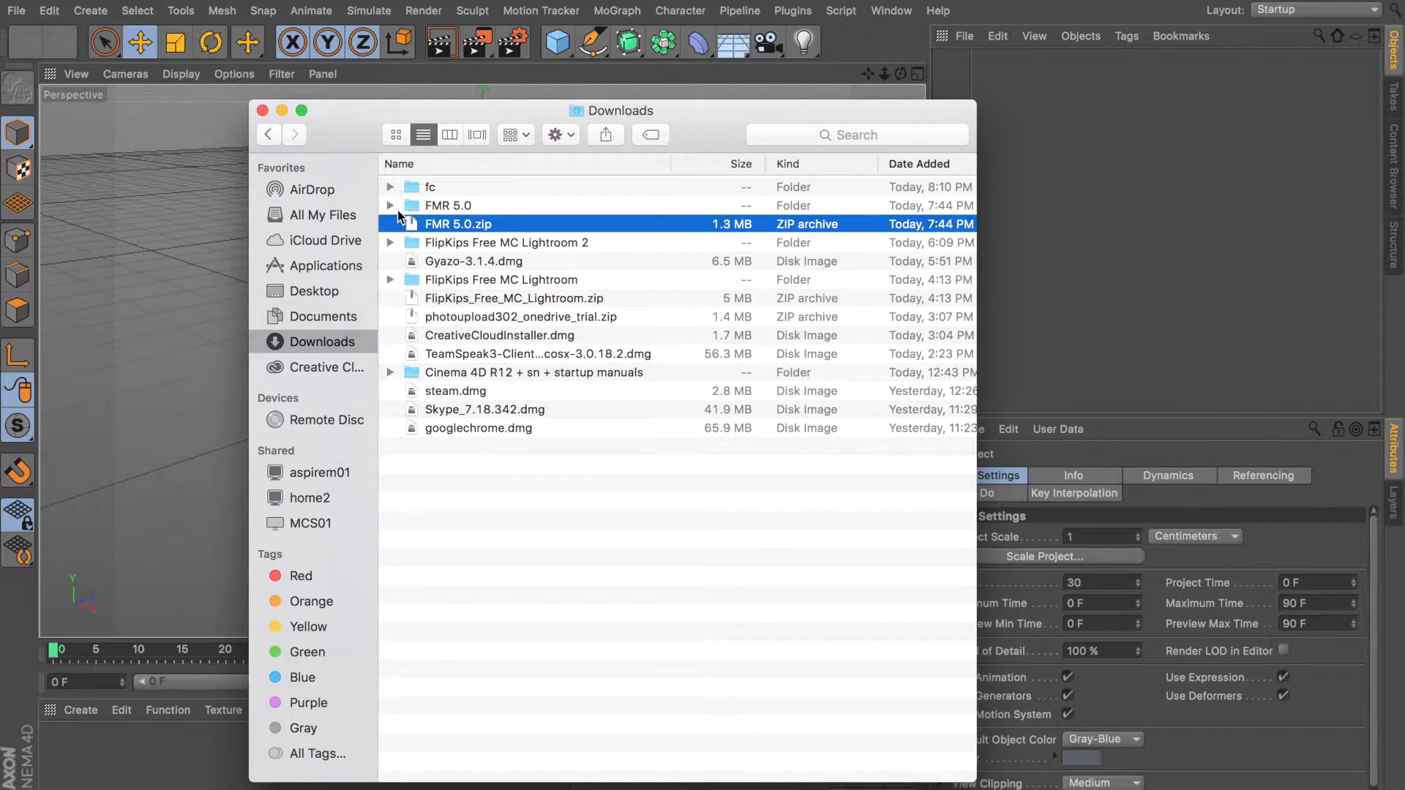
{"action": "left_click", "coordinate": [390, 206]}
{"action": "left_click", "coordinate": [455, 243]}
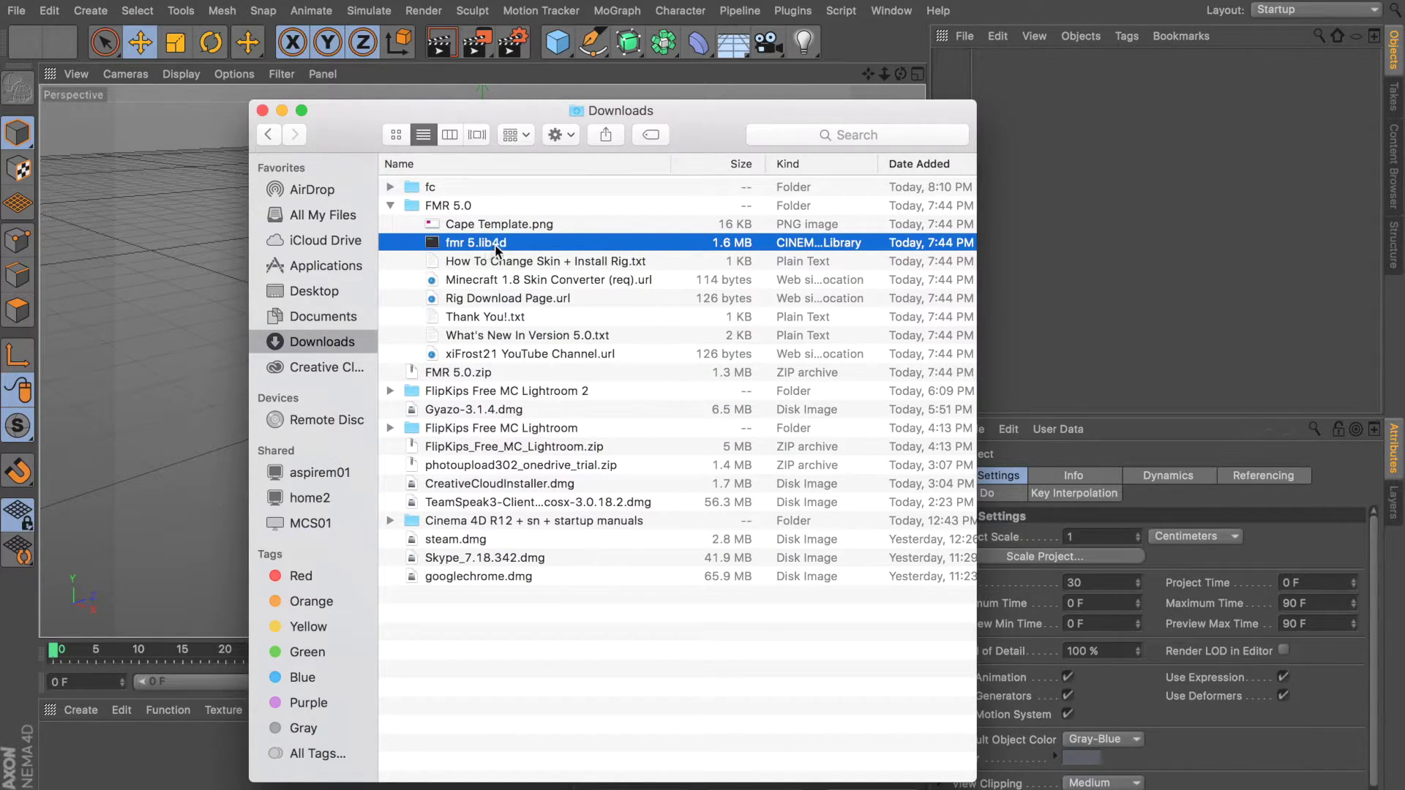
{"action": "left_click_drag", "start_coordinate": [533, 249], "coordinate": [166, 262]}
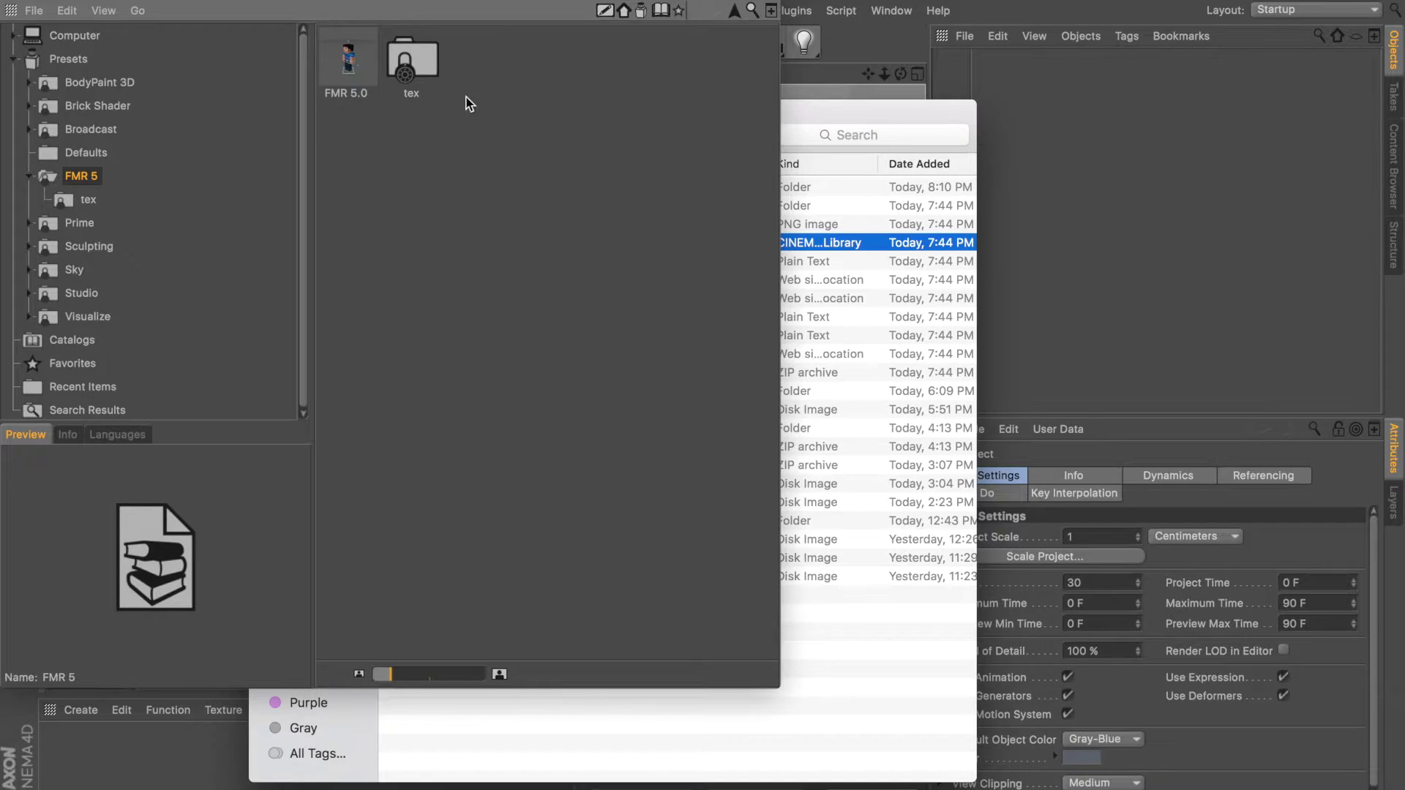
- Load the FMR 5.0 rig from the preset library into the scene and delete it again
{"action": "left_click", "coordinate": [347, 71]}
{"action": "double_click", "coordinate": [338, 68]}
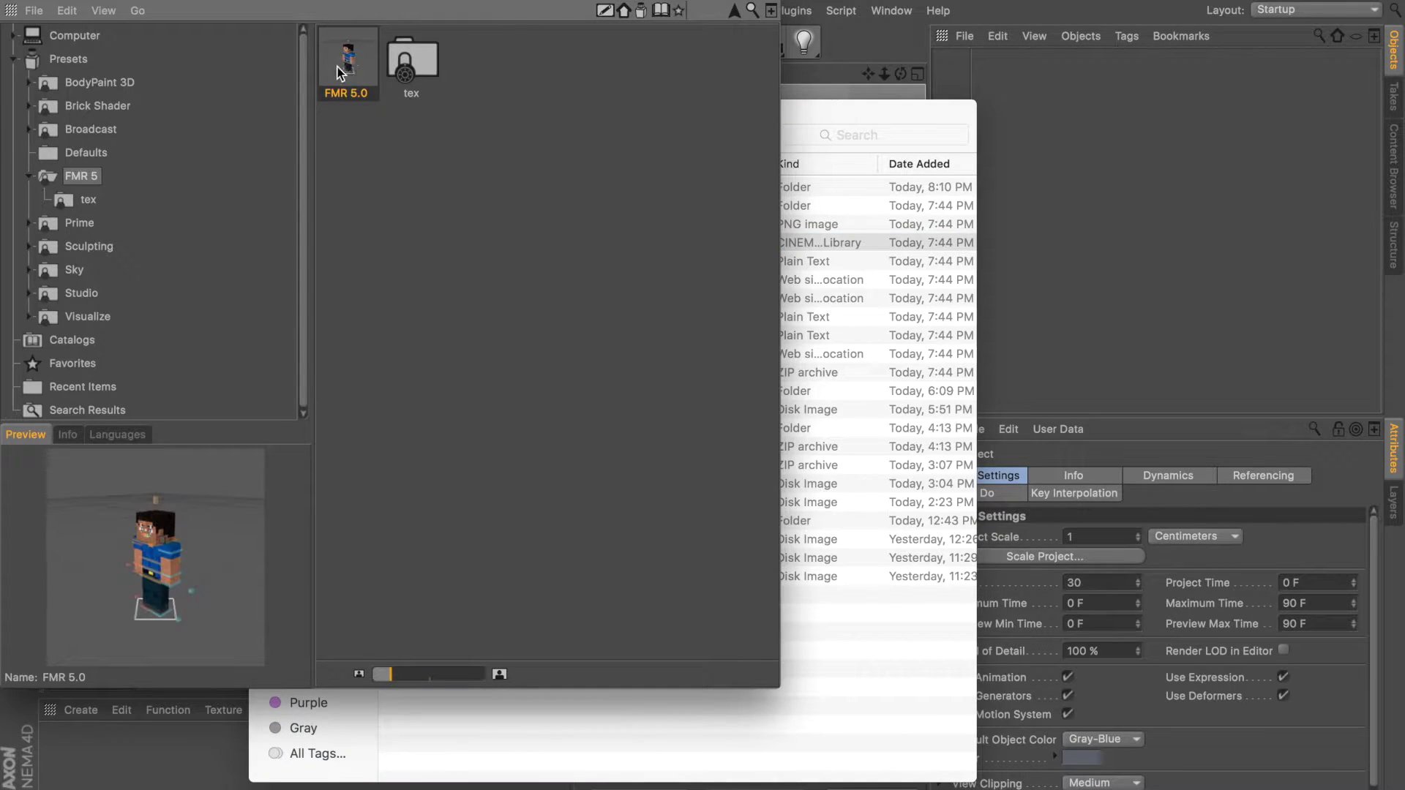
{"action": "left_click", "coordinate": [16, 1]}
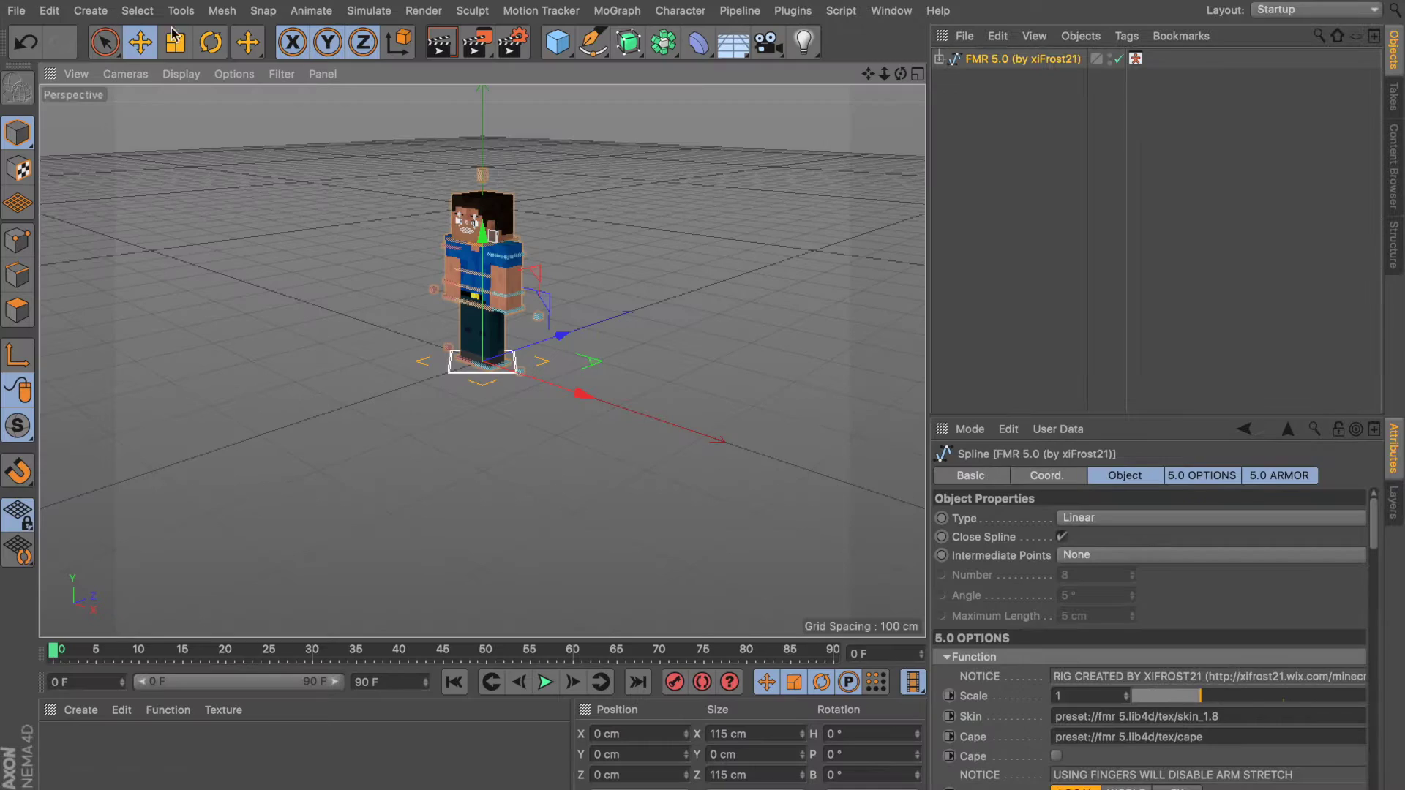
{"action": "key", "text": "Delete"}
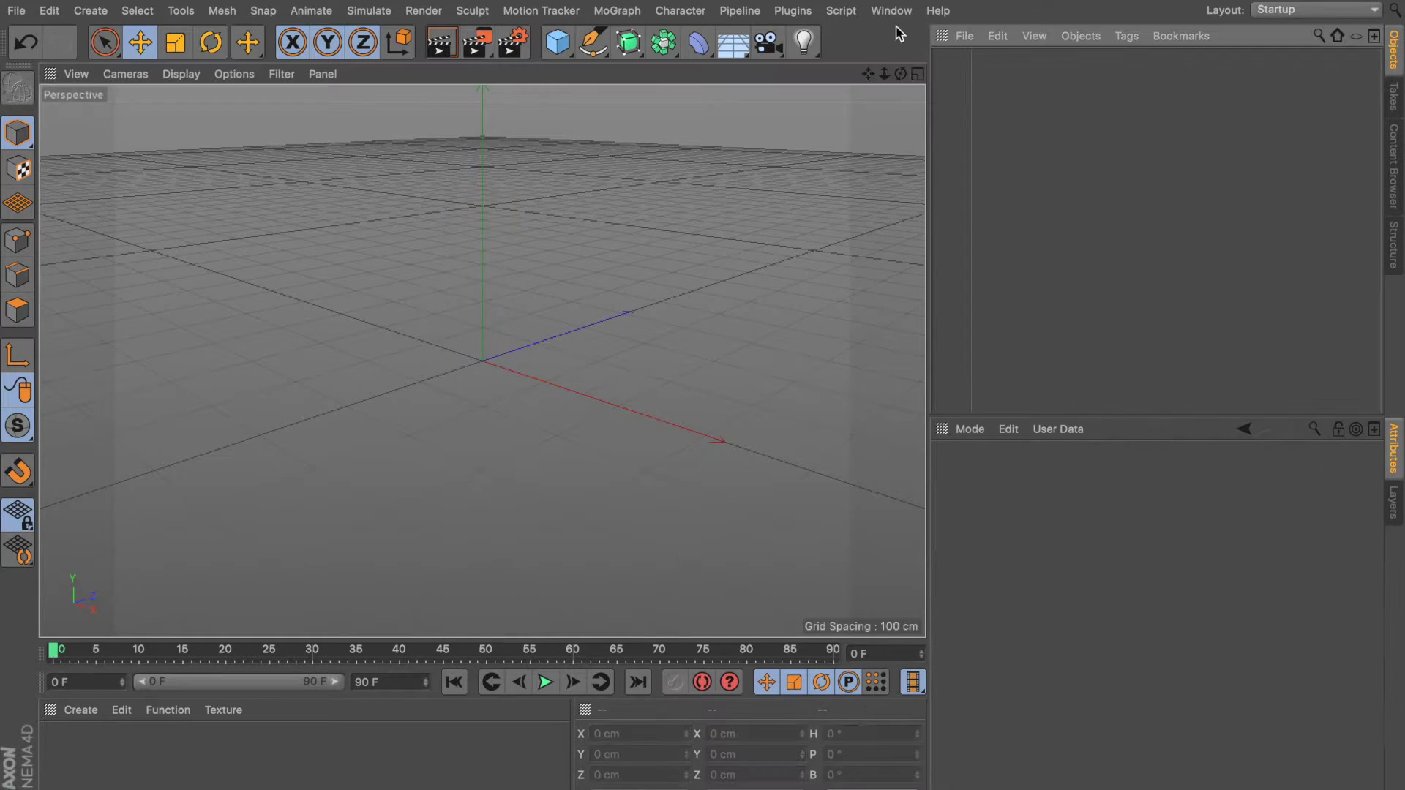
- Reopen the Content Browser and load the FMR 5.0 rig from the FMR 5 preset library into the scene
{"action": "left_click", "coordinate": [890, 12]}
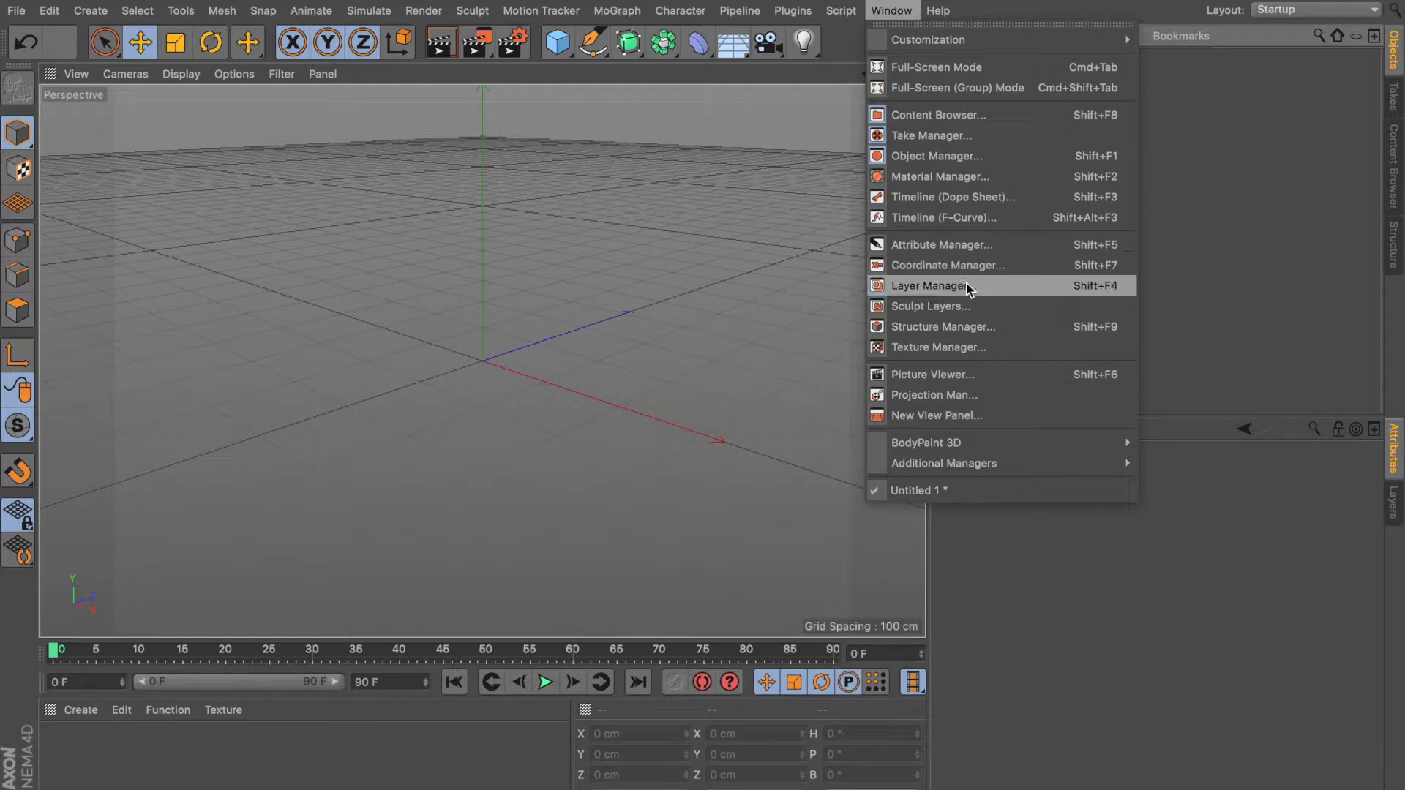
{"action": "left_click", "coordinate": [937, 115]}
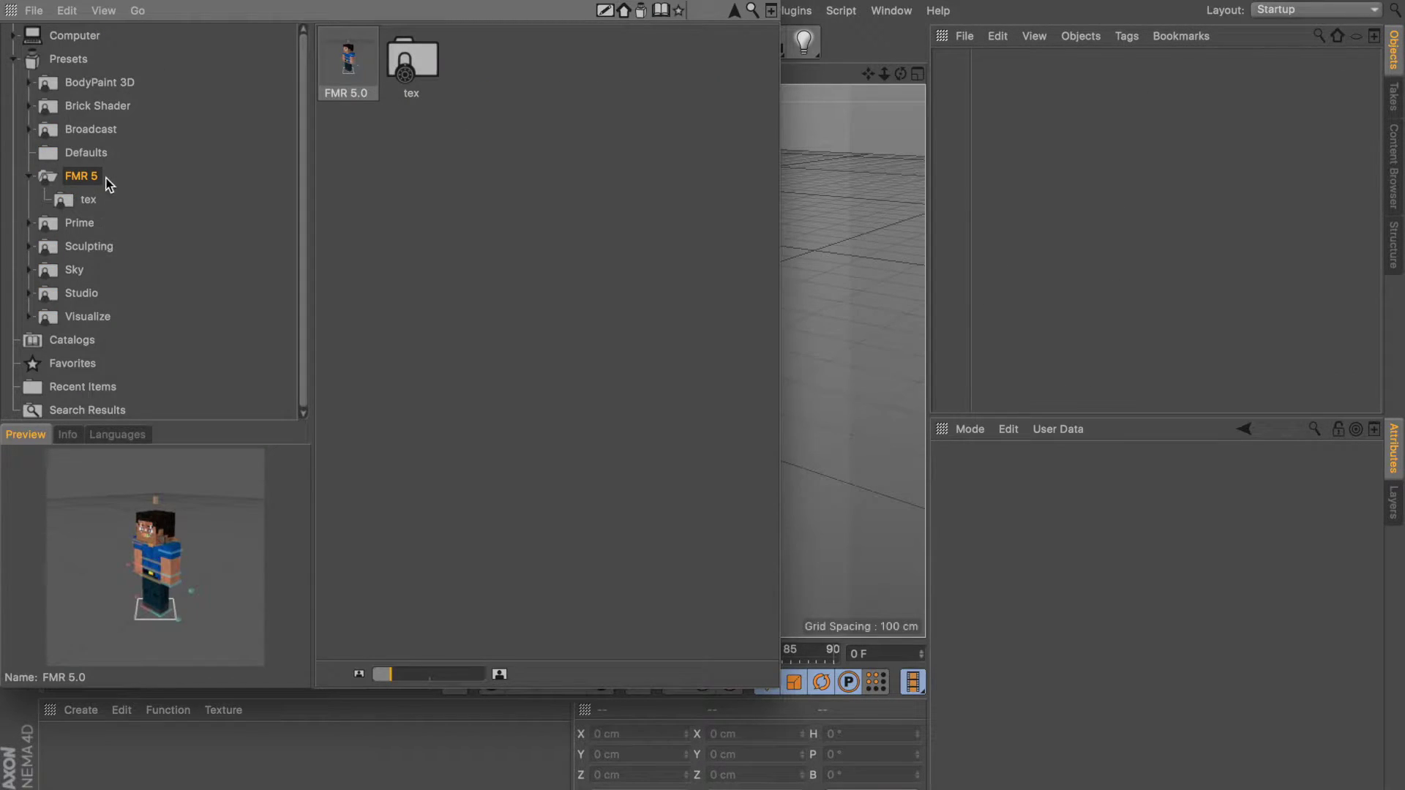
{"action": "left_click", "coordinate": [69, 35]}
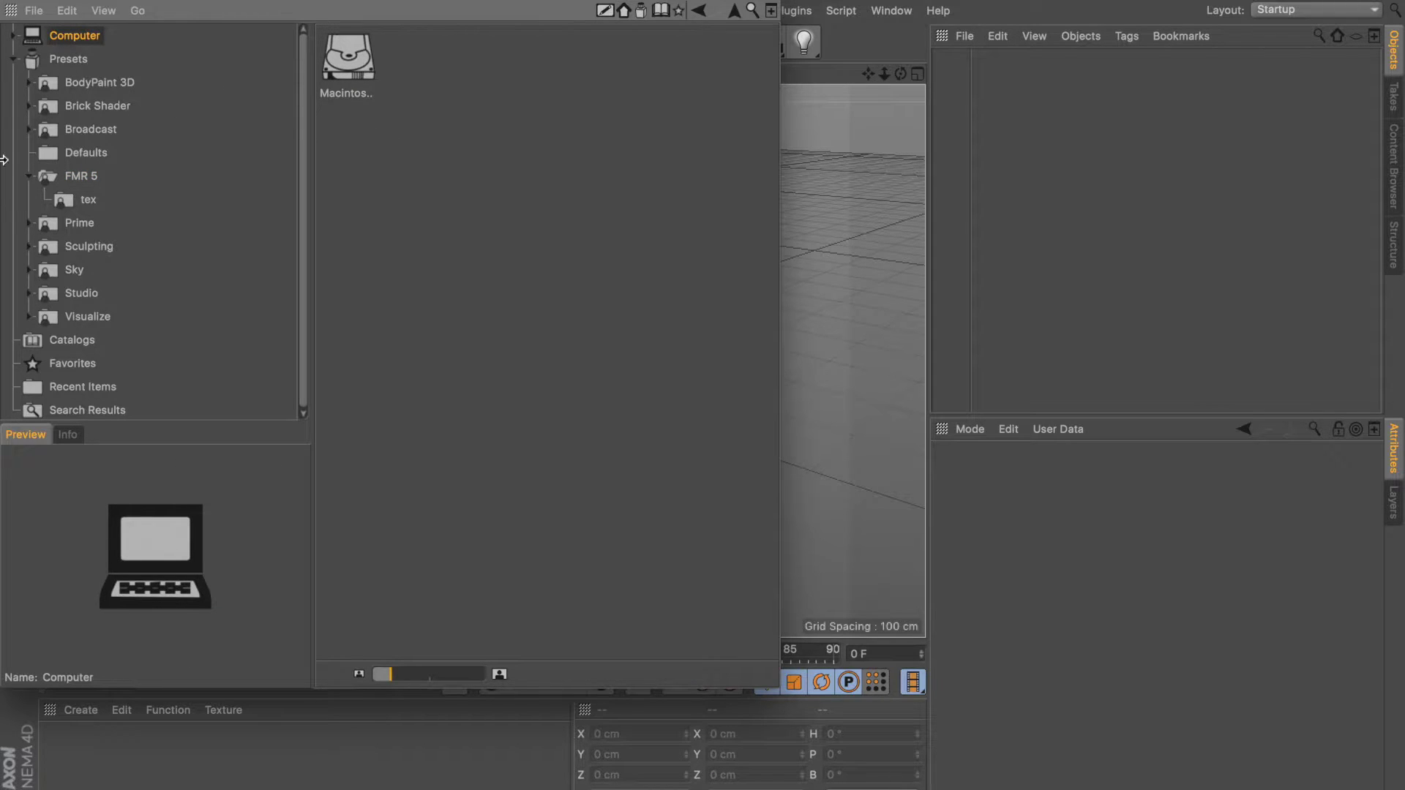
{"action": "left_click", "coordinate": [79, 176]}
{"action": "left_click", "coordinate": [333, 65]}
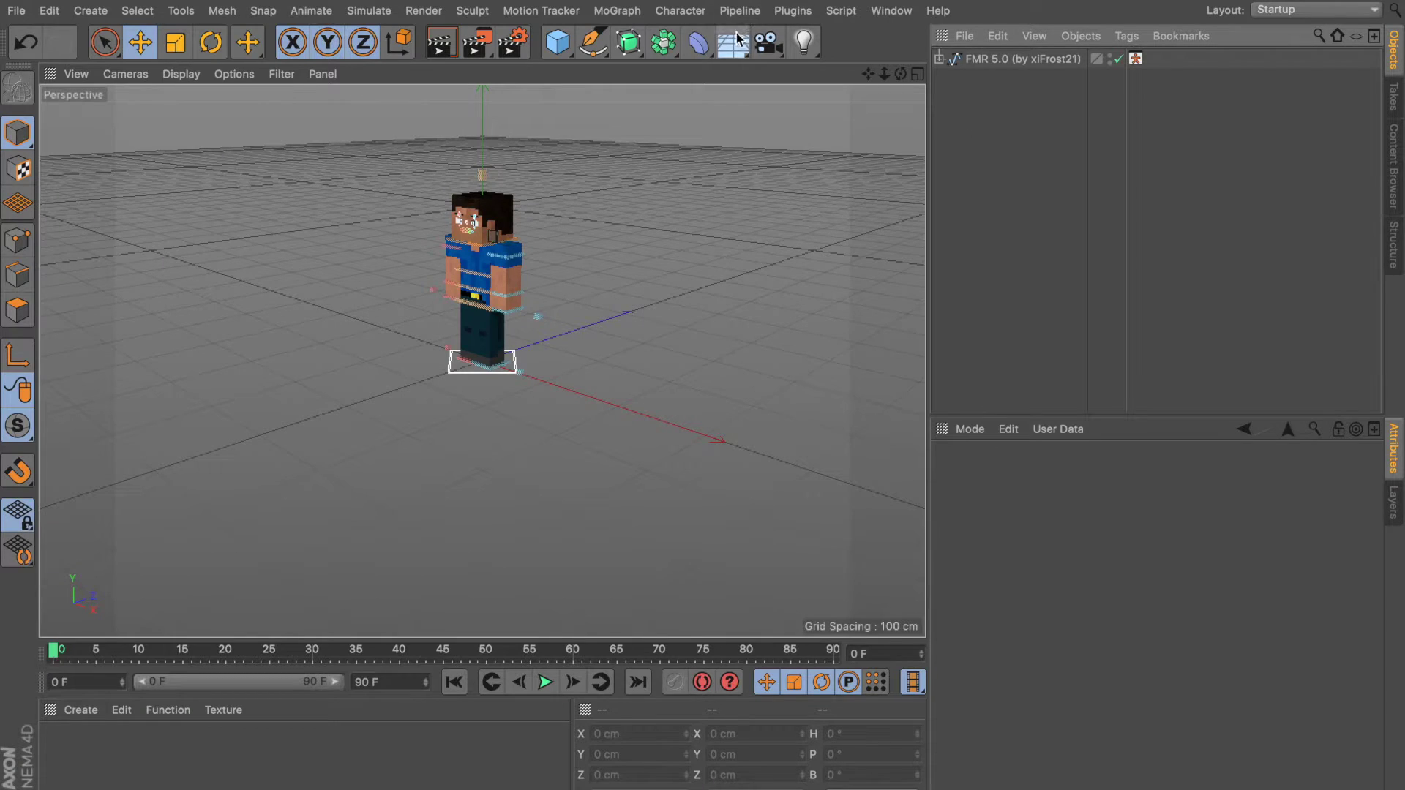
- Add a Floor object to the scene beneath the character
{"action": "left_click", "coordinate": [738, 34]}
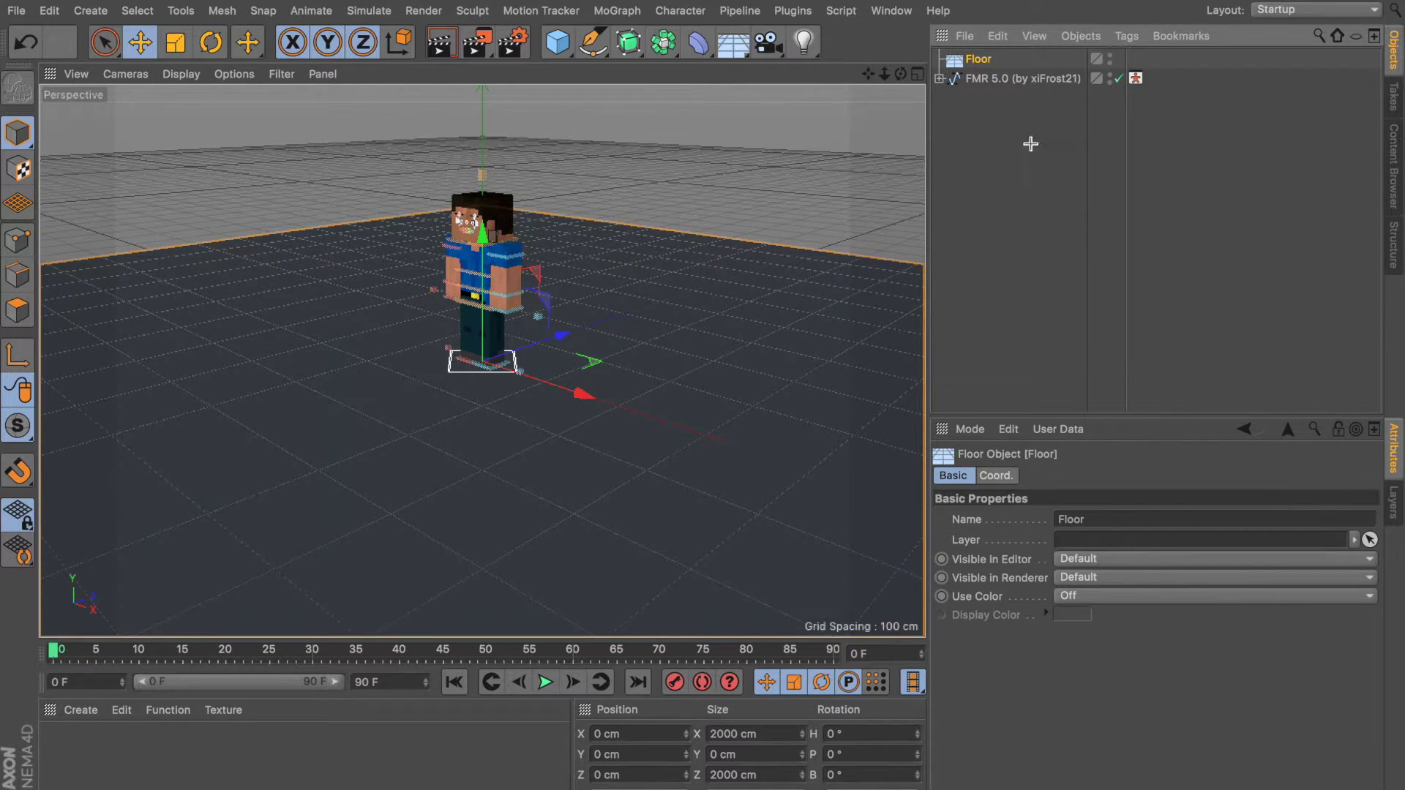
{"action": "left_click", "coordinate": [995, 173]}
{"action": "left_click", "coordinate": [985, 63]}
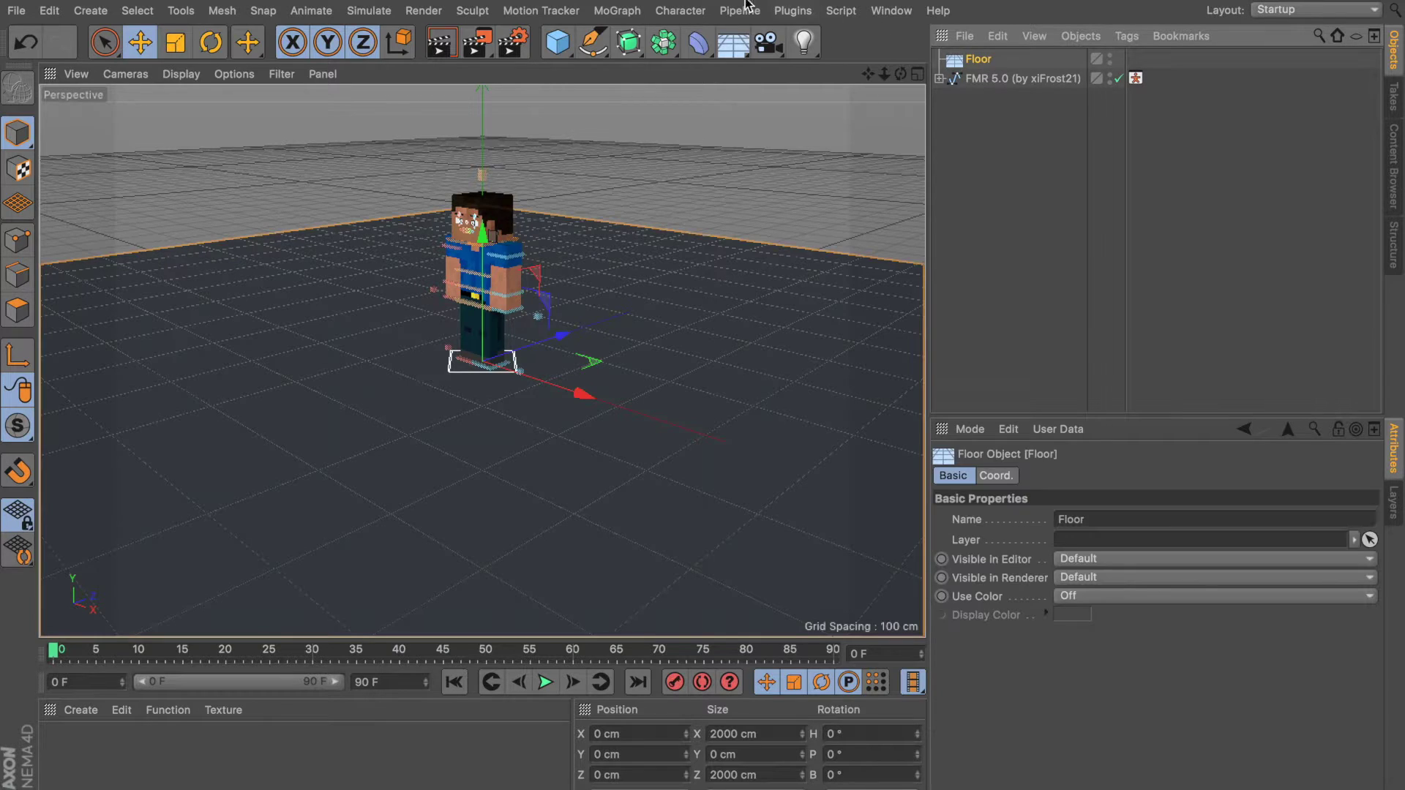
- Add a second floor, rotate its pitch to about 89° and move it behind the character as a back wall
{"action": "left_click", "coordinate": [731, 43]}
{"action": "left_click", "coordinate": [210, 43]}
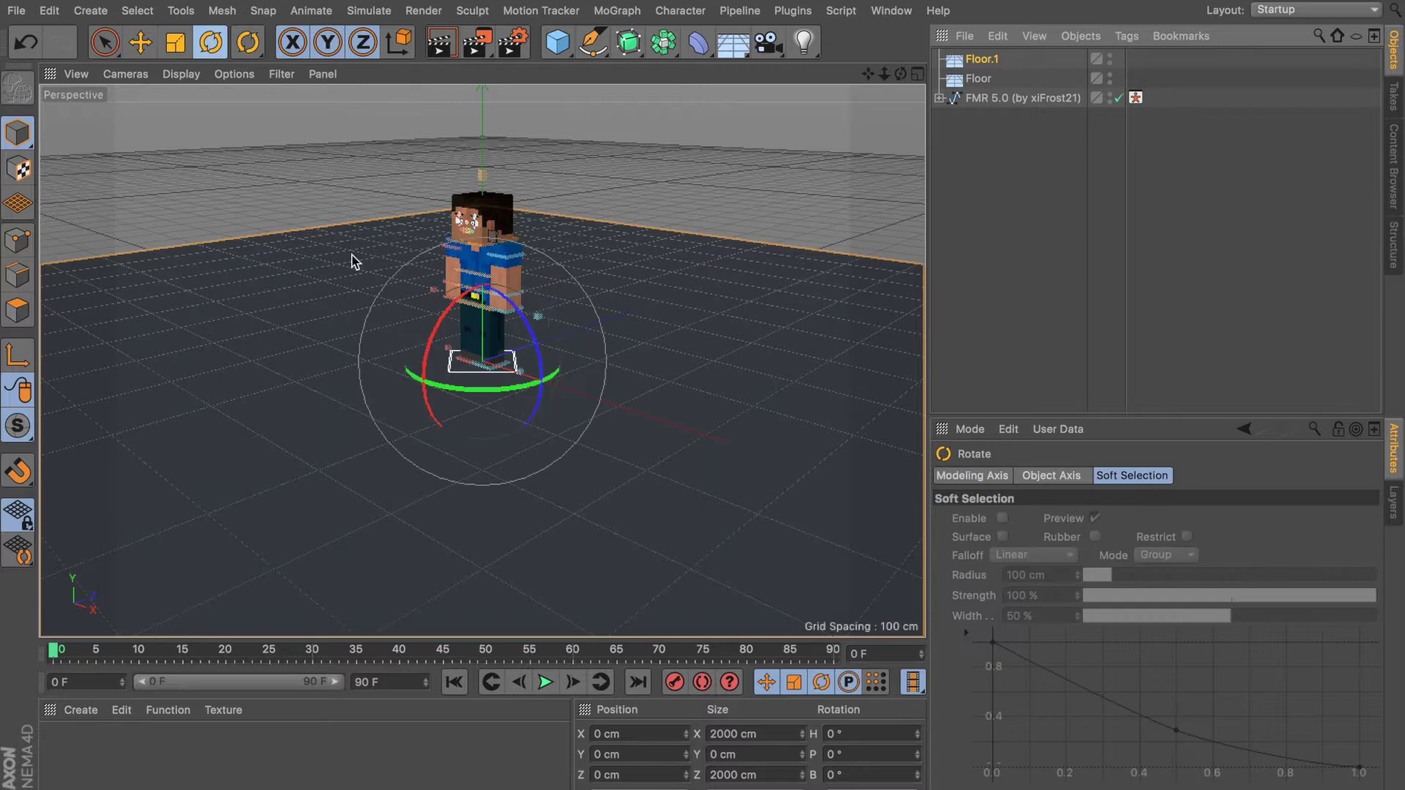
{"action": "left_click_drag", "start_coordinate": [443, 331], "coordinate": [409, 498]}
{"action": "left_click", "coordinate": [139, 41]}
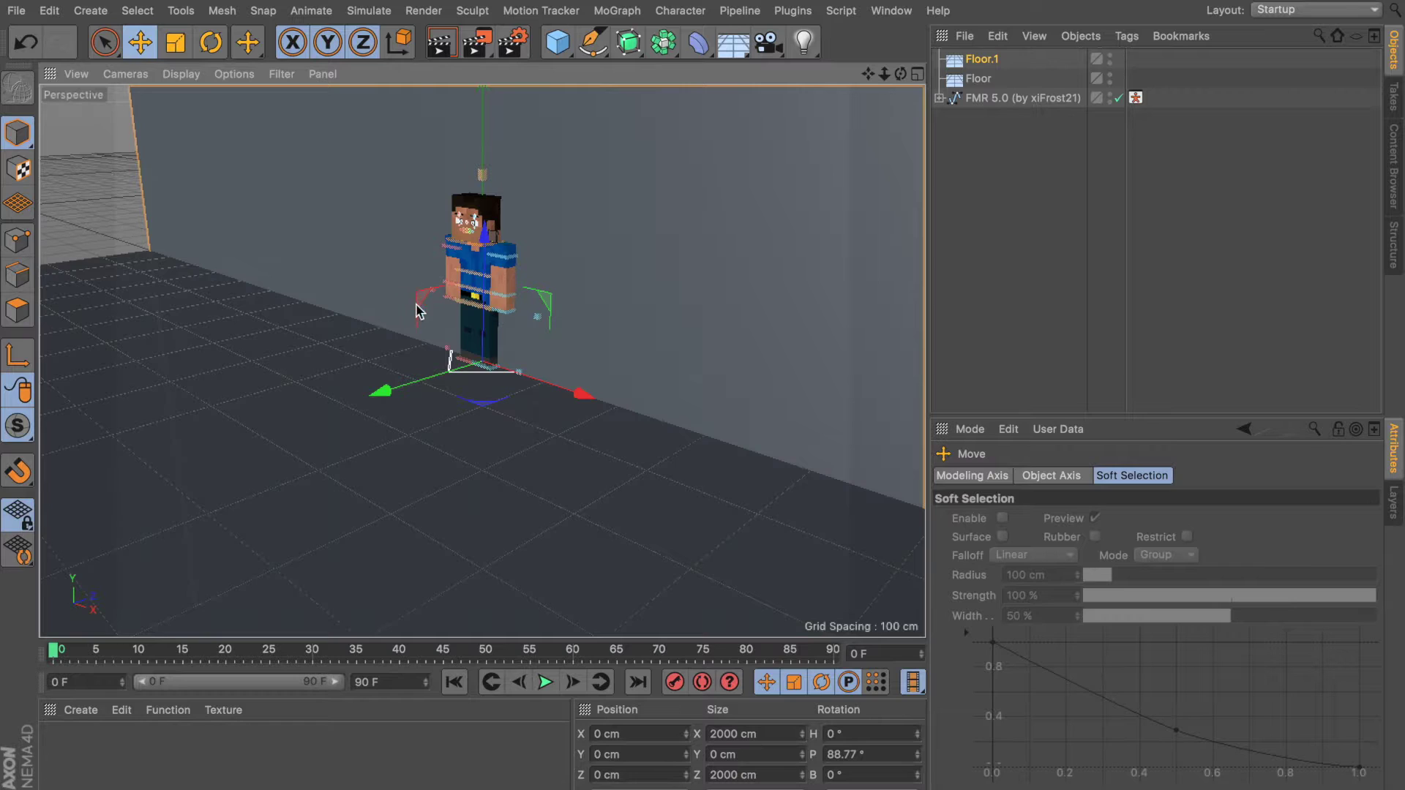
{"action": "left_click_drag", "start_coordinate": [382, 386], "coordinate": [732, 269]}
{"action": "left_click_drag", "start_coordinate": [730, 263], "coordinate": [724, 266]}
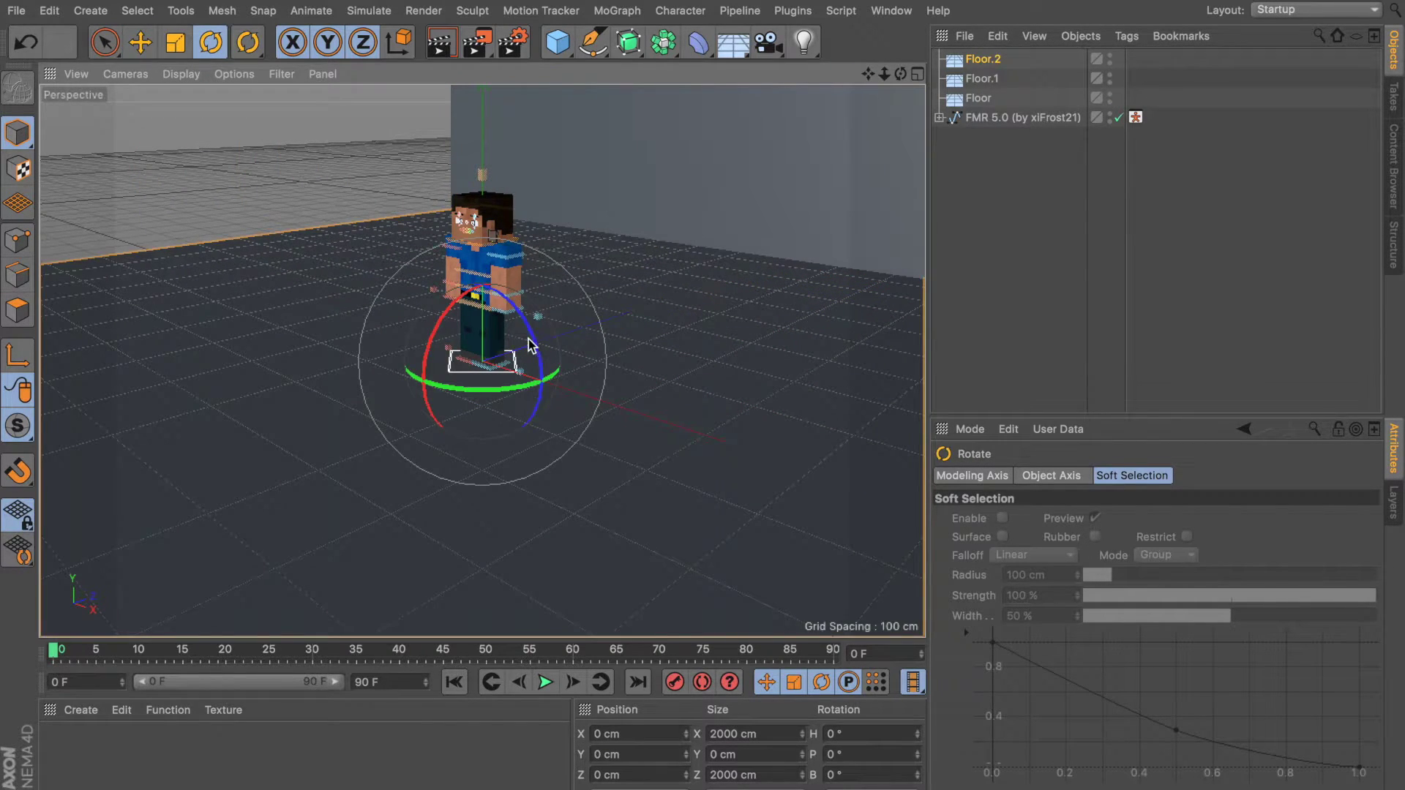
- Bank a third floor by 90° and move it away from the character as a side wall
{"action": "left_click_drag", "start_coordinate": [538, 351], "coordinate": [550, 420], "text": "shift"}
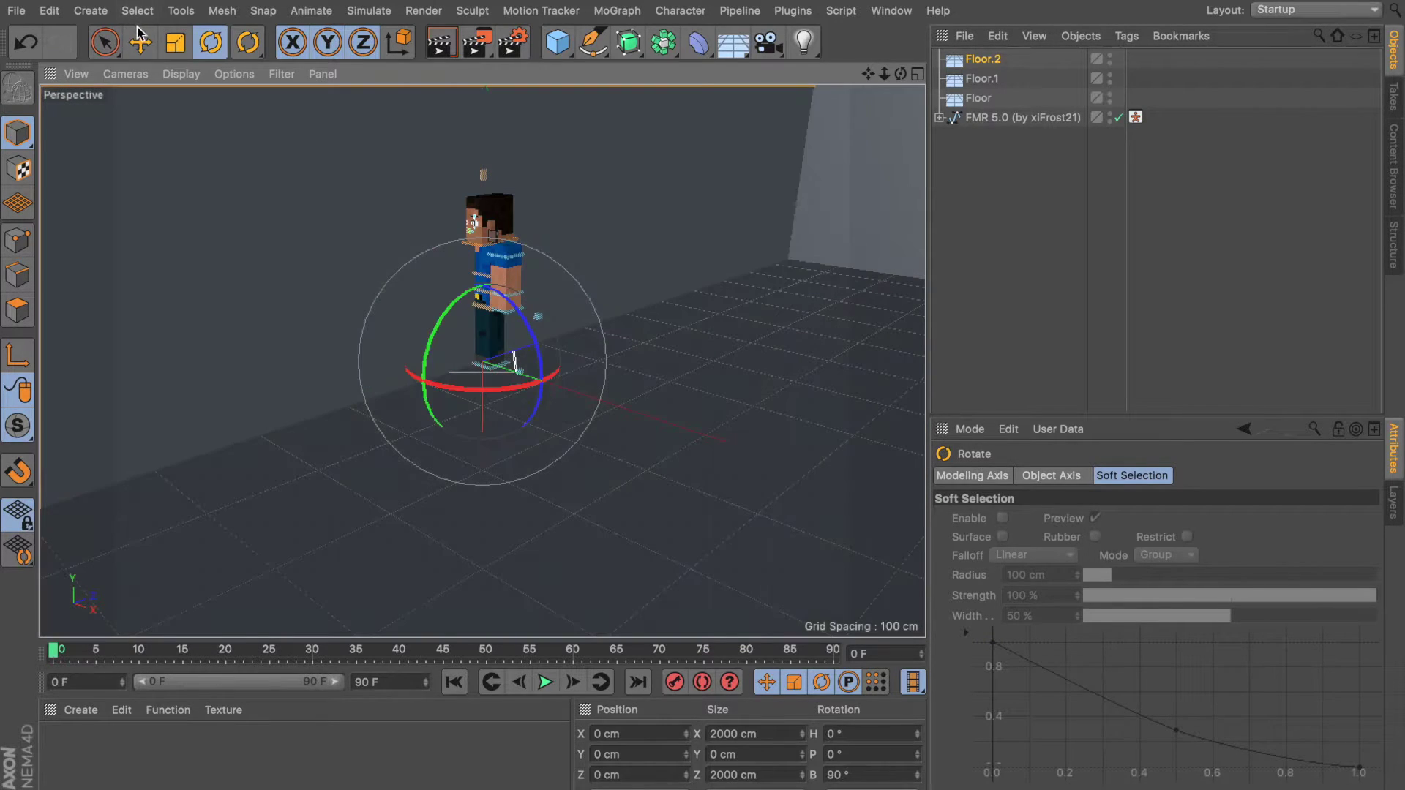
{"action": "left_click", "coordinate": [140, 42]}
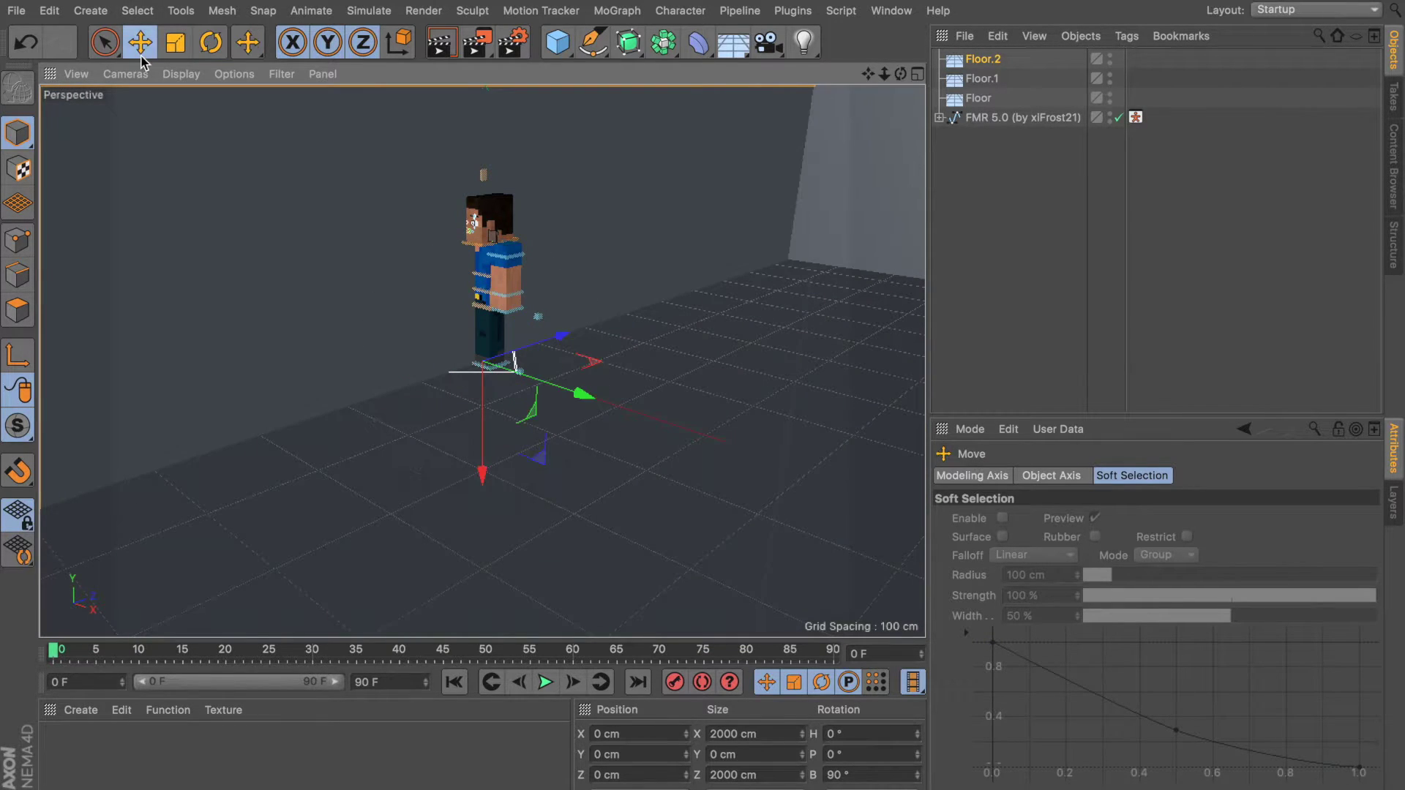
{"action": "left_click_drag", "start_coordinate": [553, 386], "coordinate": [159, 297]}
{"action": "left_click_drag", "start_coordinate": [158, 292], "coordinate": [198, 302]}
{"action": "left_click", "coordinate": [1009, 164]}
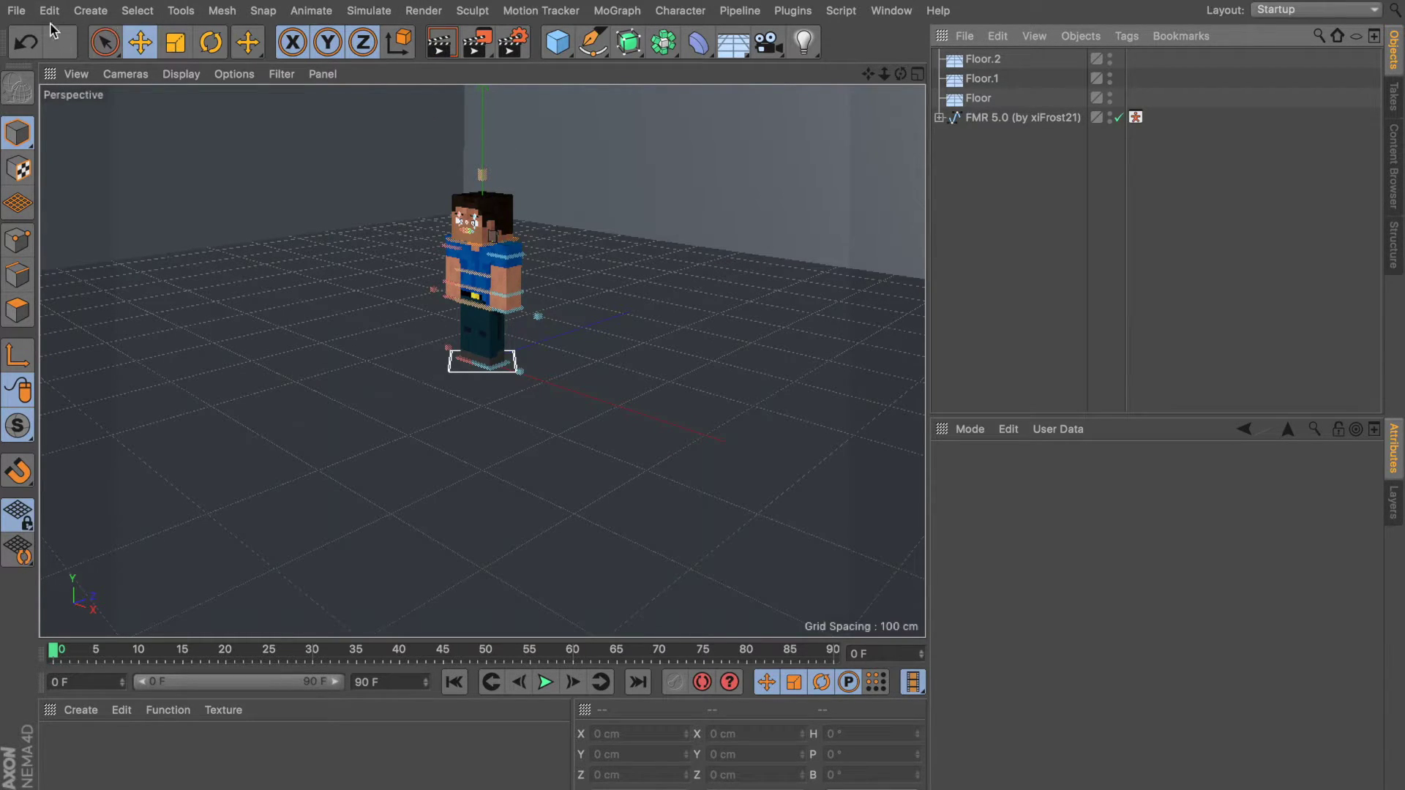
- Add a Physical Sky to light the scene and render the perspective view as a preview
{"action": "left_click", "coordinate": [90, 12]}
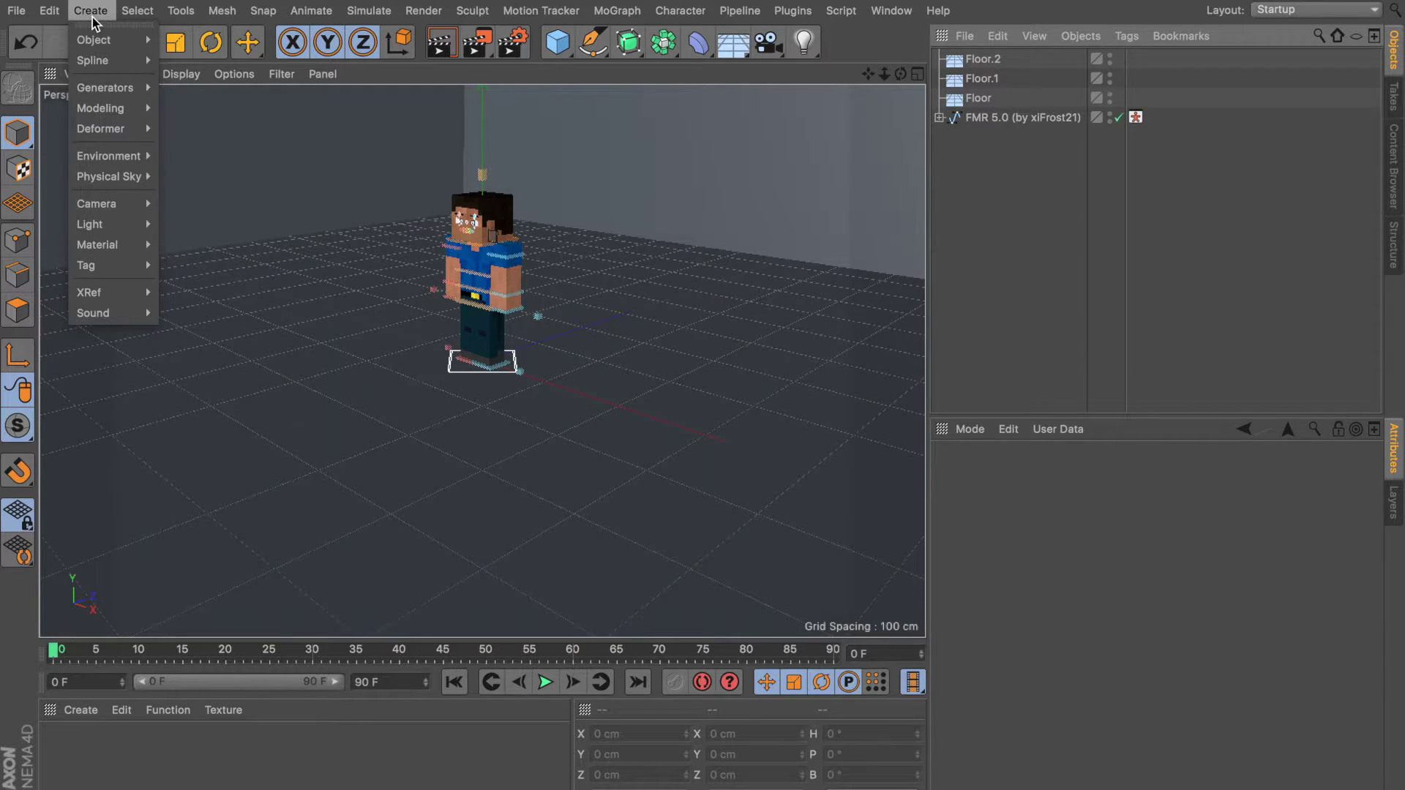
{"action": "mouse_move", "coordinate": [108, 176]}
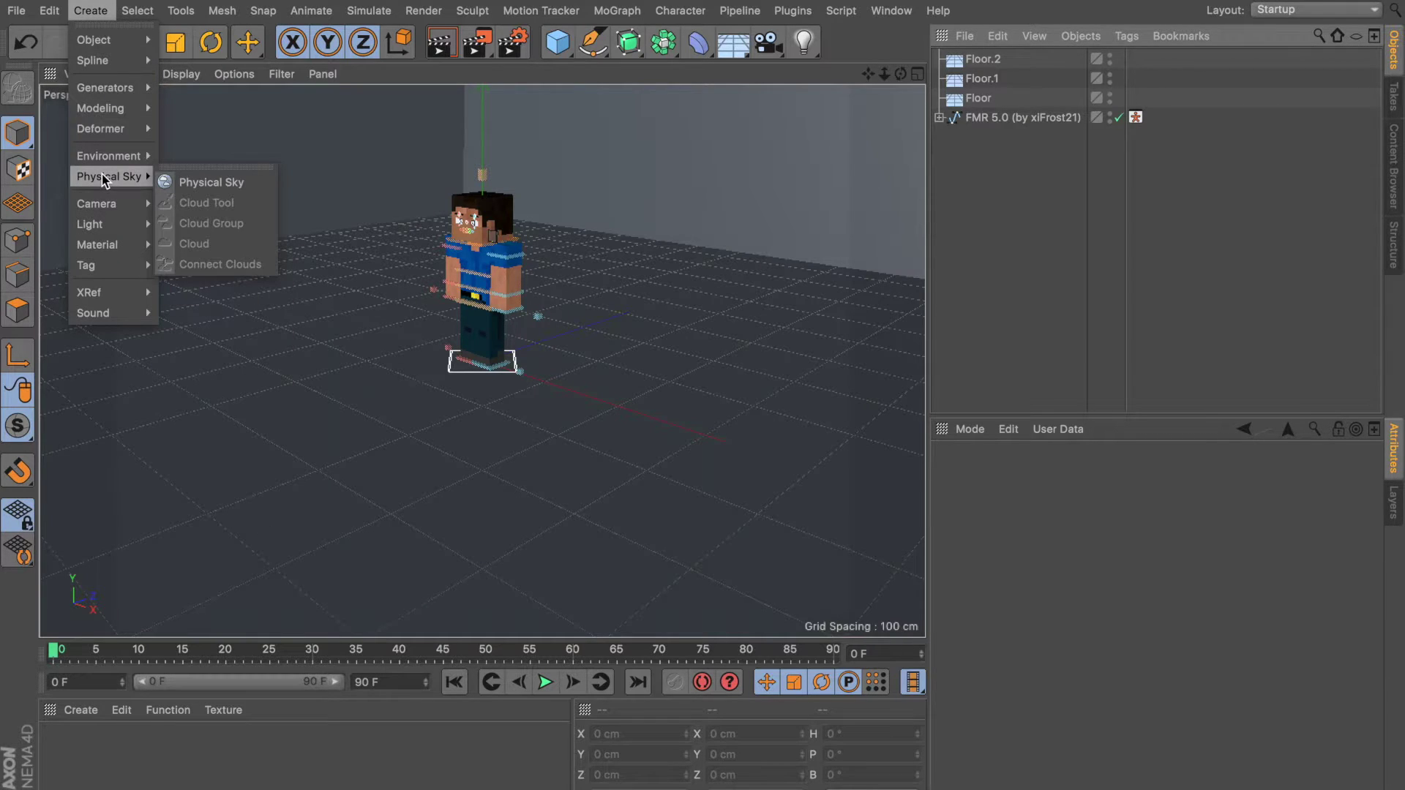
{"action": "left_click", "coordinate": [189, 183]}
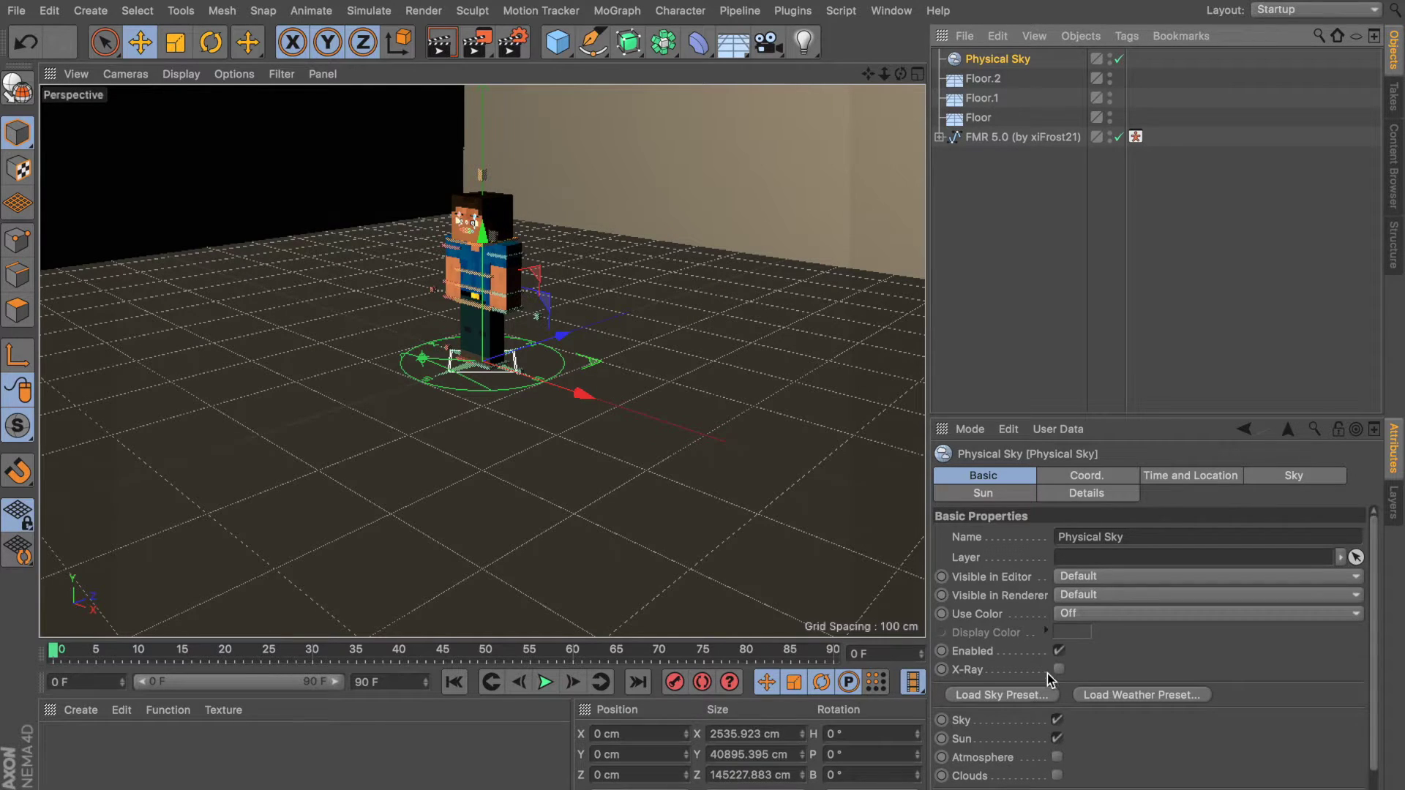
{"action": "left_click", "coordinate": [440, 55]}
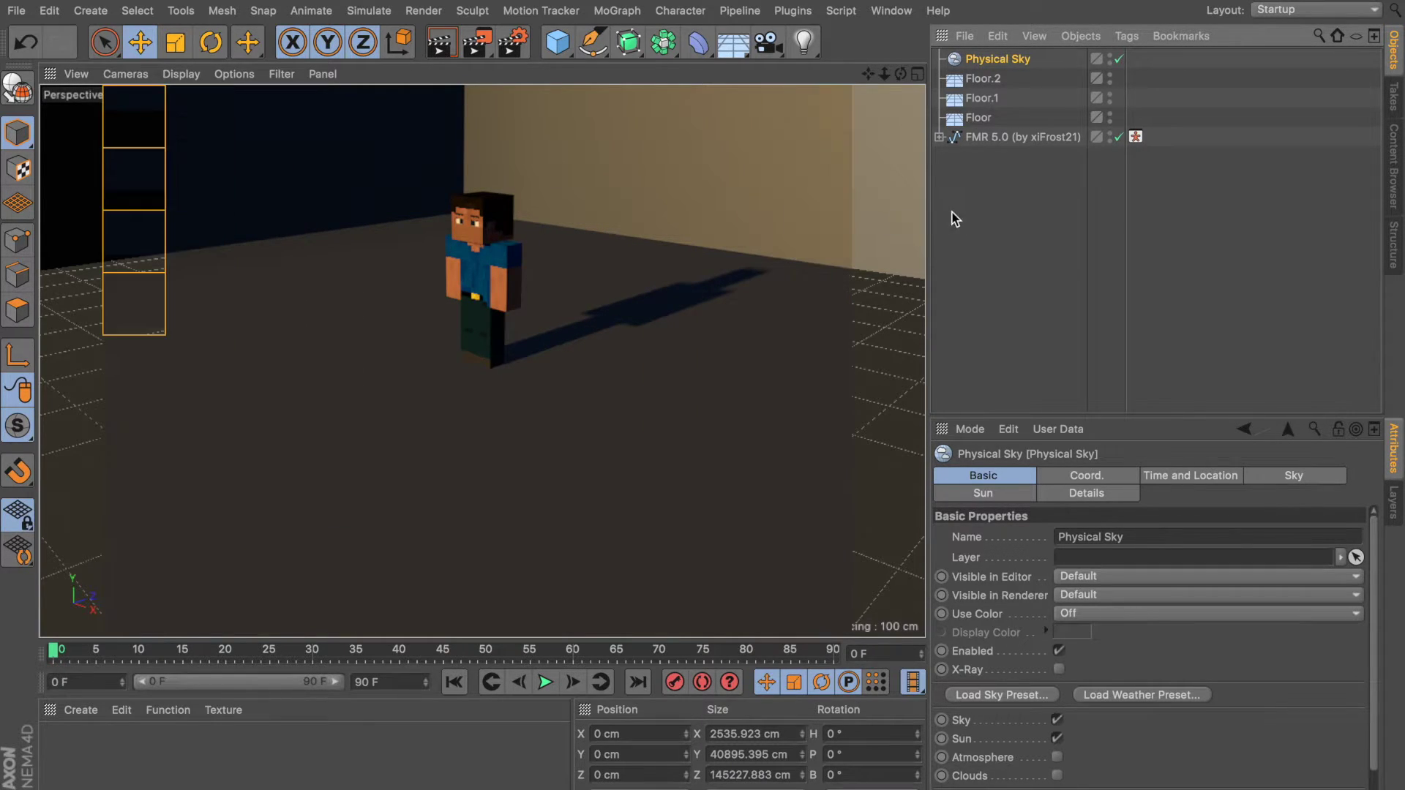
- Set the render output size to 1280 by 720 pixels
{"action": "left_click", "coordinate": [997, 199]}
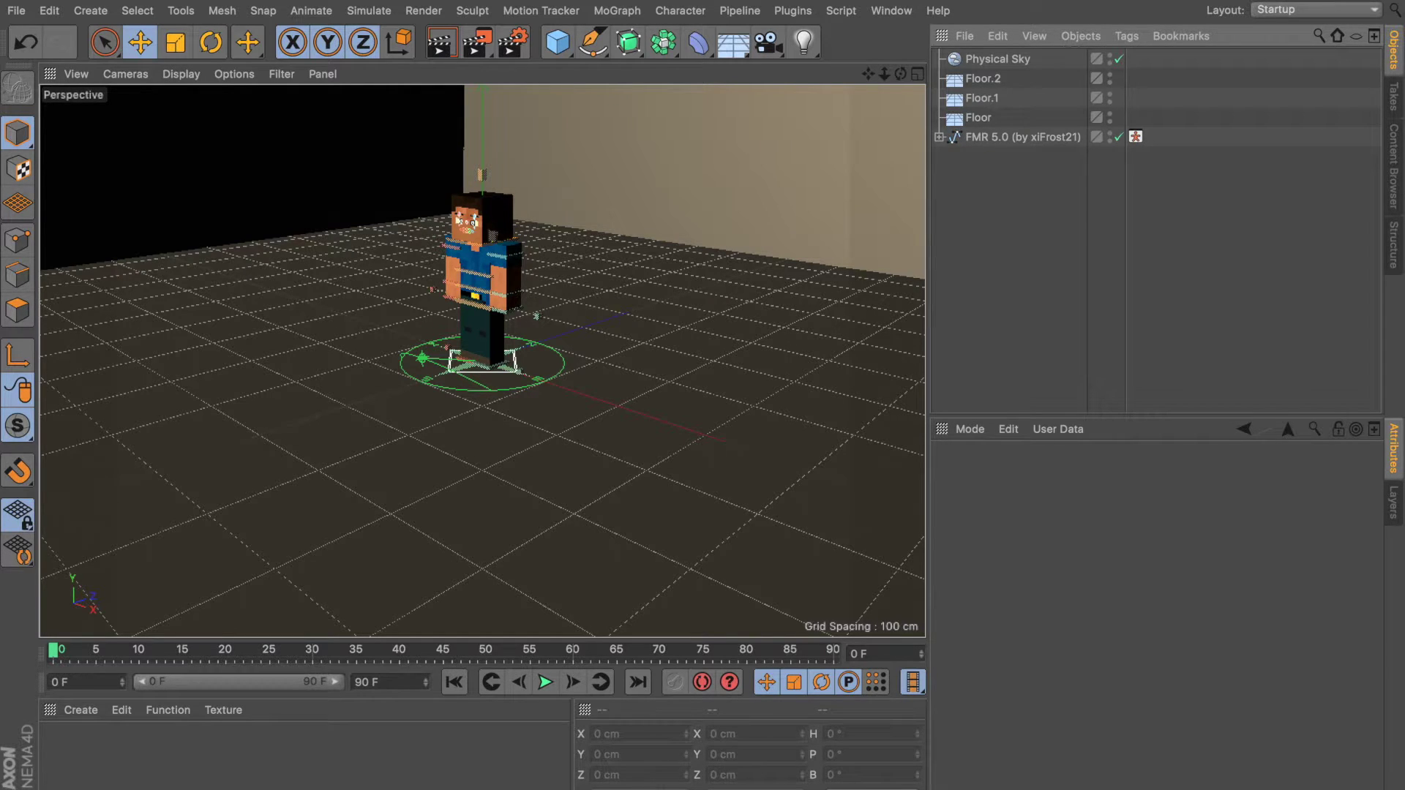
{"action": "left_click", "coordinate": [514, 44]}
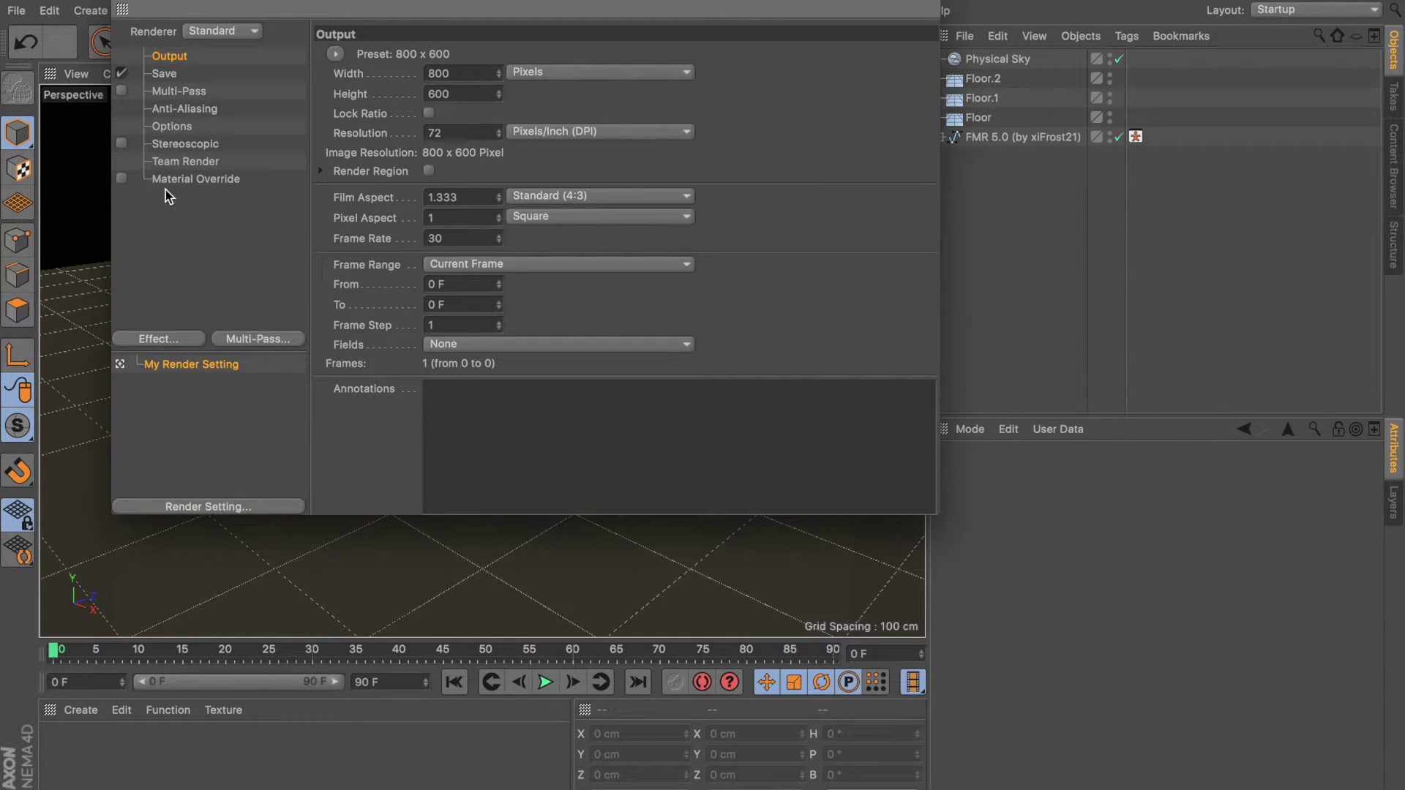
{"action": "left_click_drag", "start_coordinate": [472, 74], "coordinate": [407, 75]}
{"action": "type", "text": "12"}
{"action": "key", "text": "Return"}
{"action": "left_click_drag", "start_coordinate": [462, 91], "coordinate": [391, 99]}
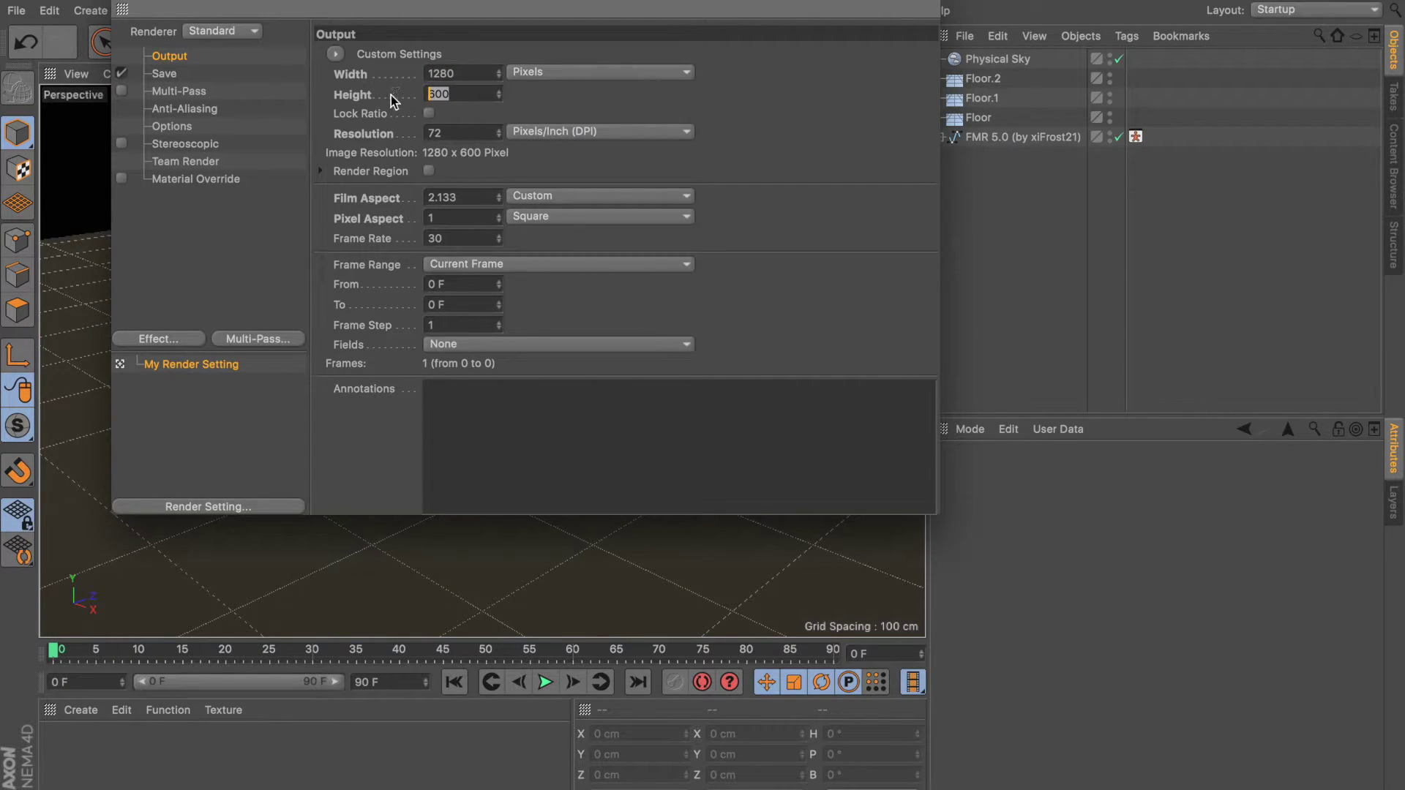
{"action": "type", "text": "720"}
{"action": "key", "text": "Return"}
- Try an output size of 1920 by 1080 pixels and look through the film and video size presets
{"action": "left_click_drag", "start_coordinate": [460, 73], "coordinate": [327, 71]}
{"action": "type", "text": "1"}
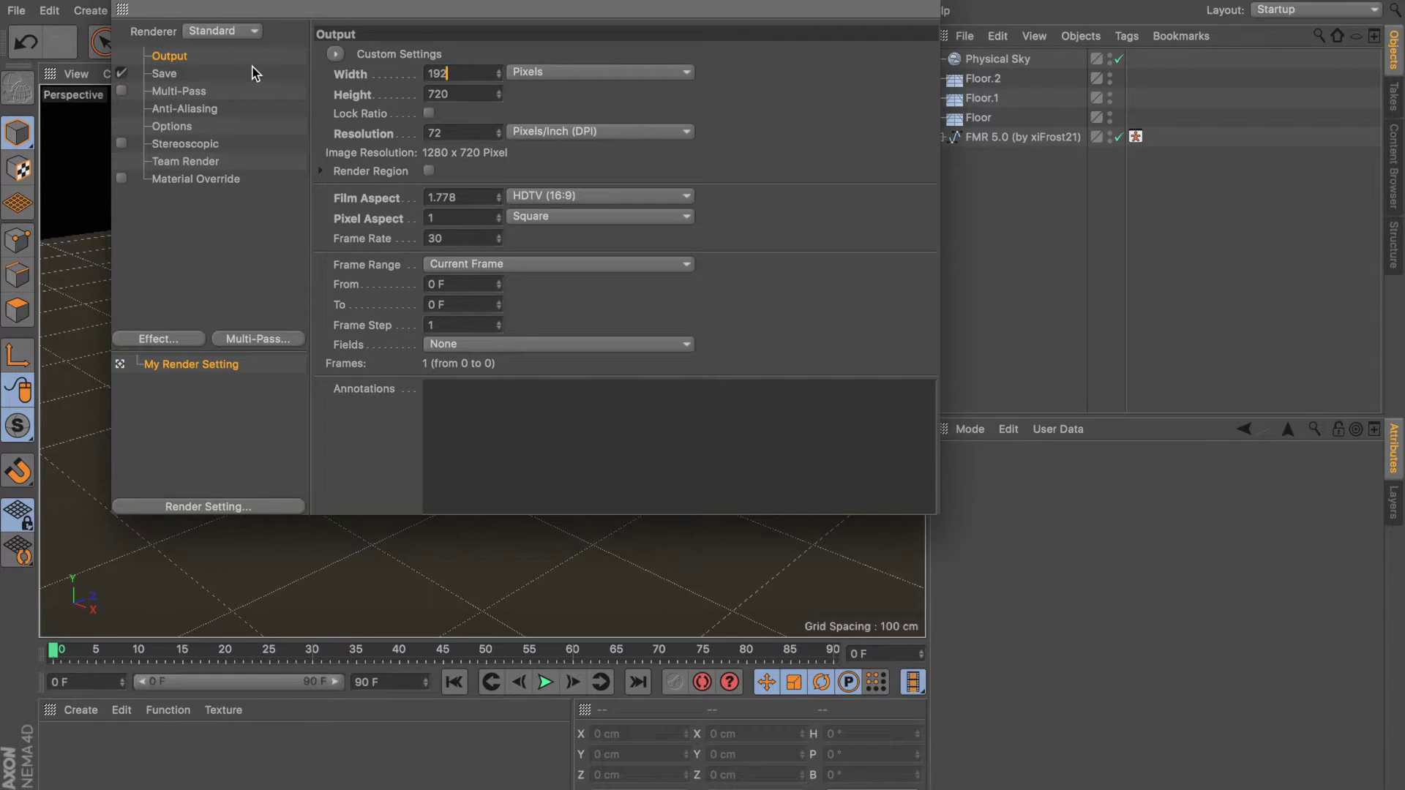
{"action": "left_click_drag", "start_coordinate": [491, 94], "coordinate": [168, 75]}
{"action": "type", "text": "1080"}
{"action": "key", "text": "Return"}
{"action": "left_click", "coordinate": [336, 54]}
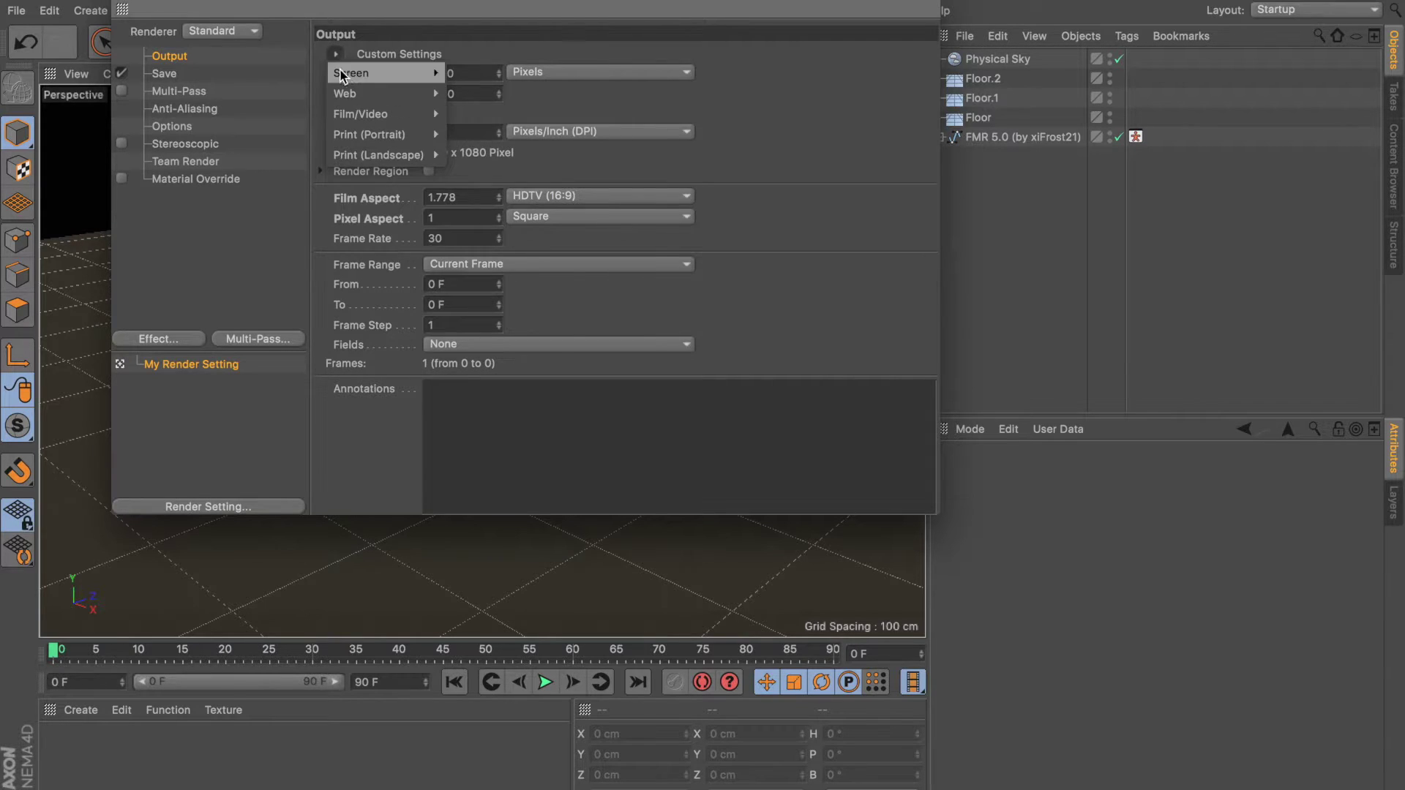
{"action": "mouse_move", "coordinate": [366, 115]}
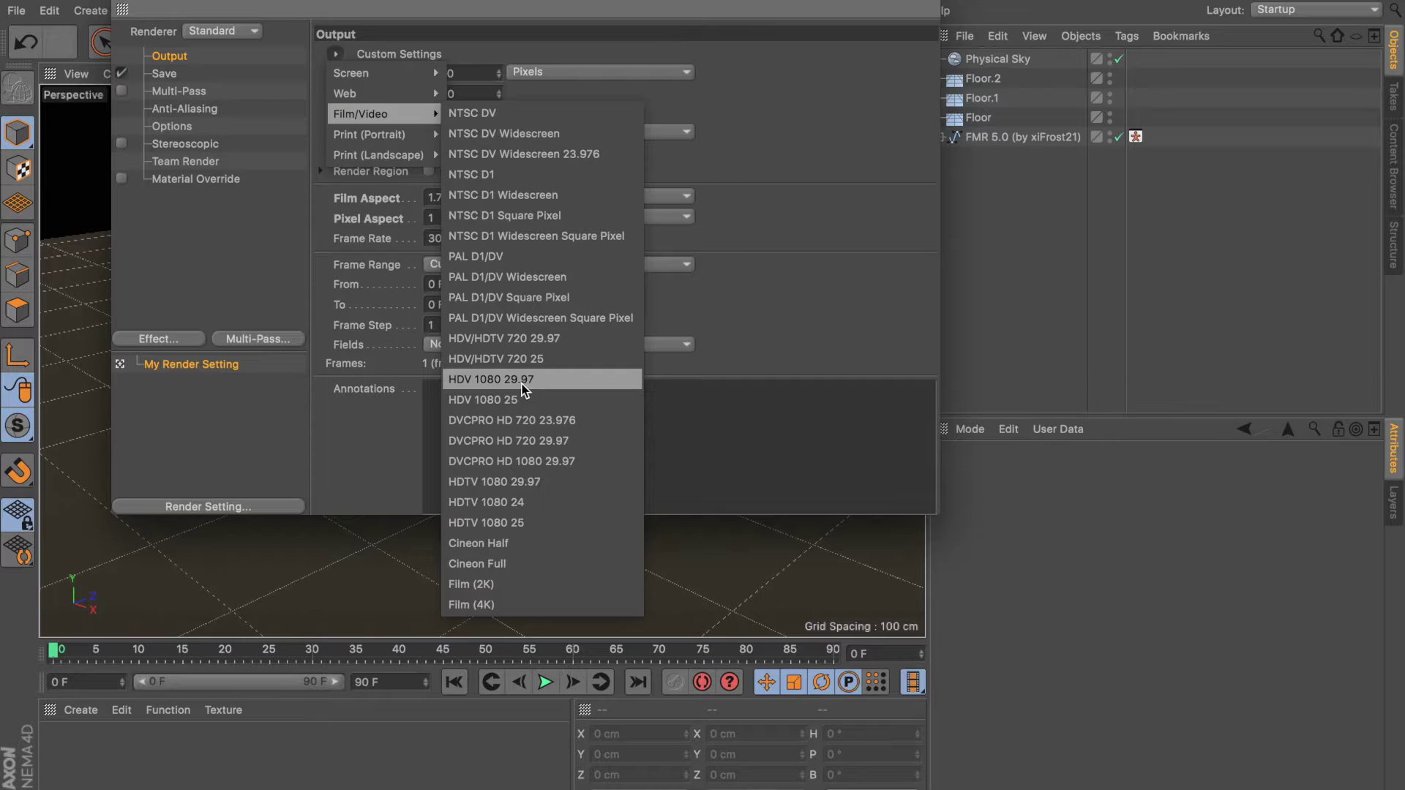
{"action": "left_click", "coordinate": [812, 137]}
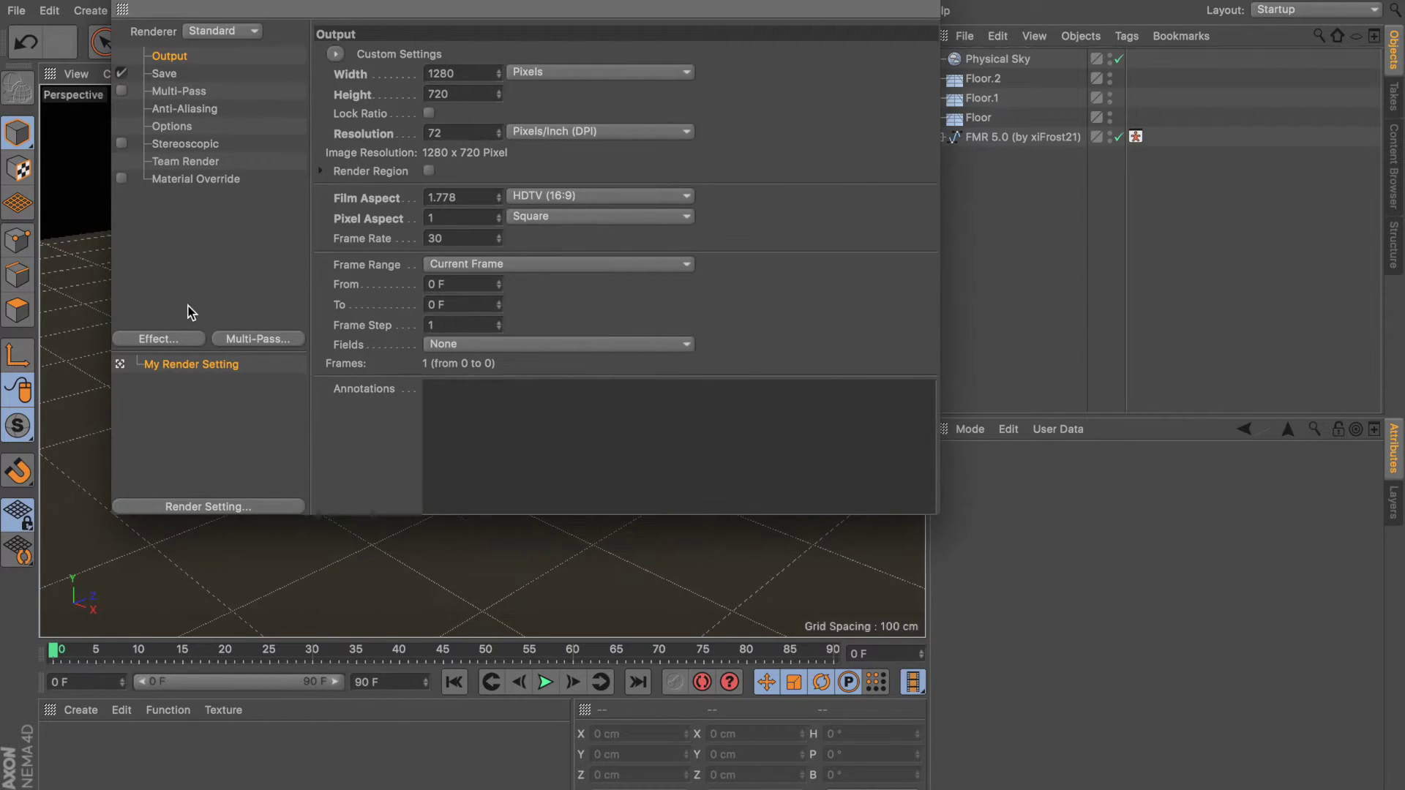
- Add the Ambient Occlusion and Global Illumination effects to the render settings
{"action": "left_click", "coordinate": [157, 340]}
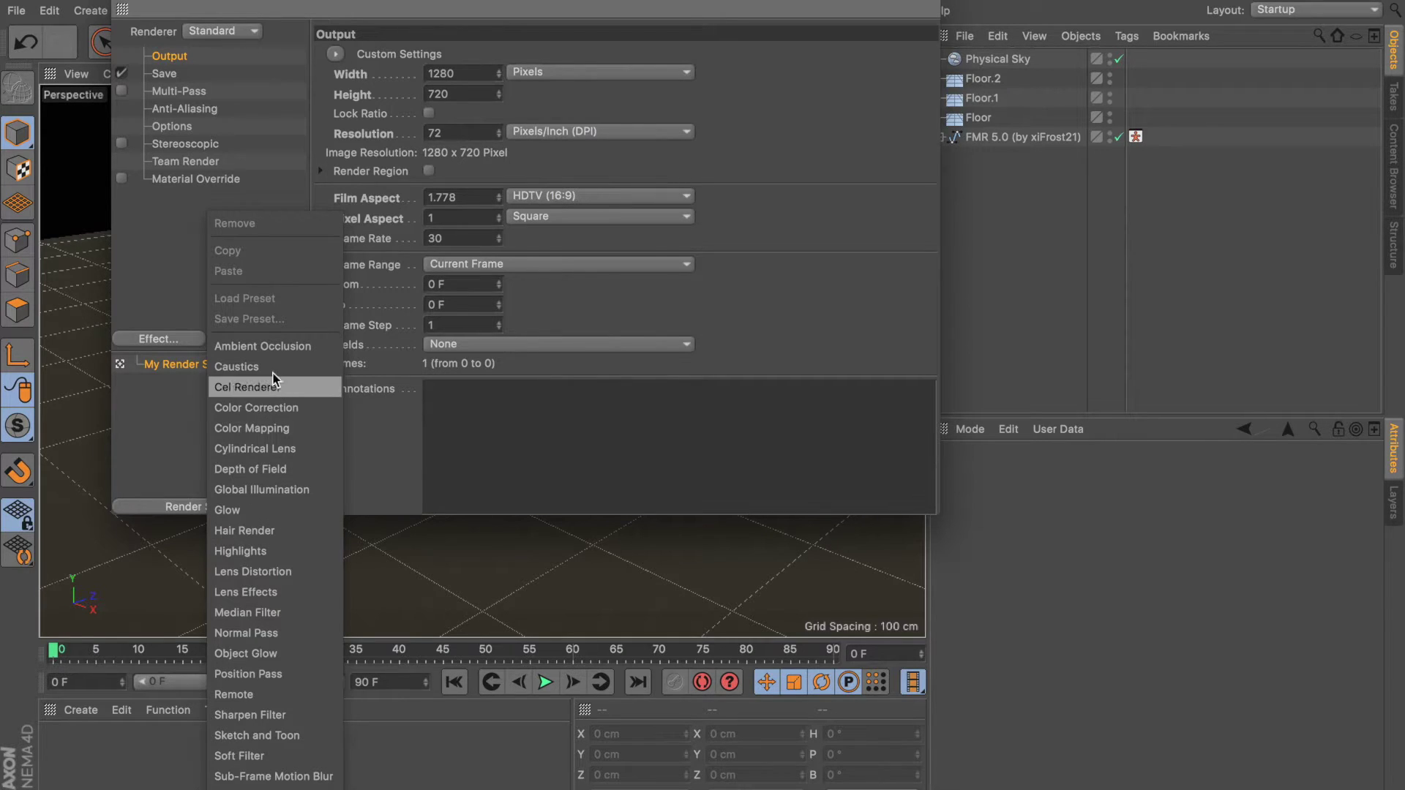
{"action": "left_click", "coordinate": [268, 352]}
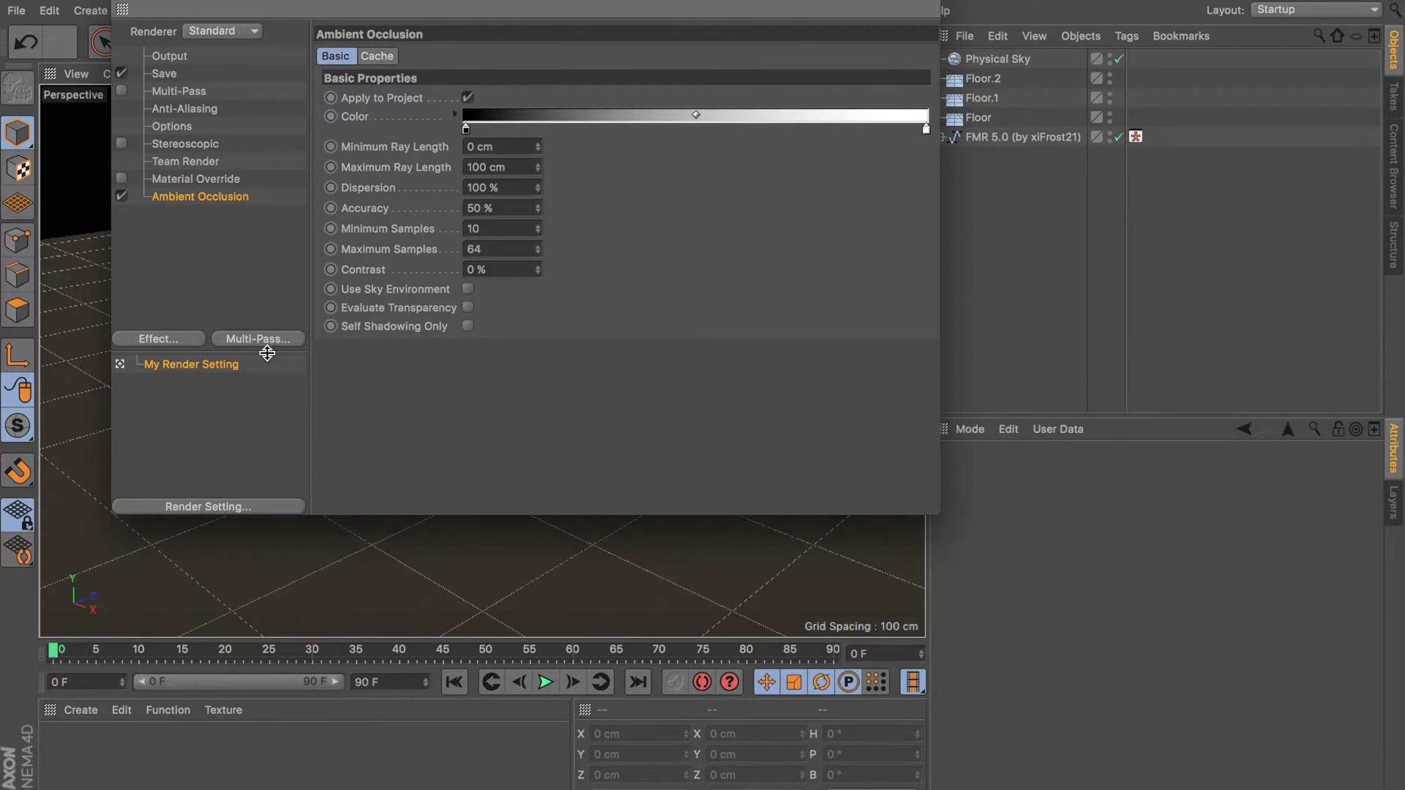
{"action": "left_click", "coordinate": [147, 341]}
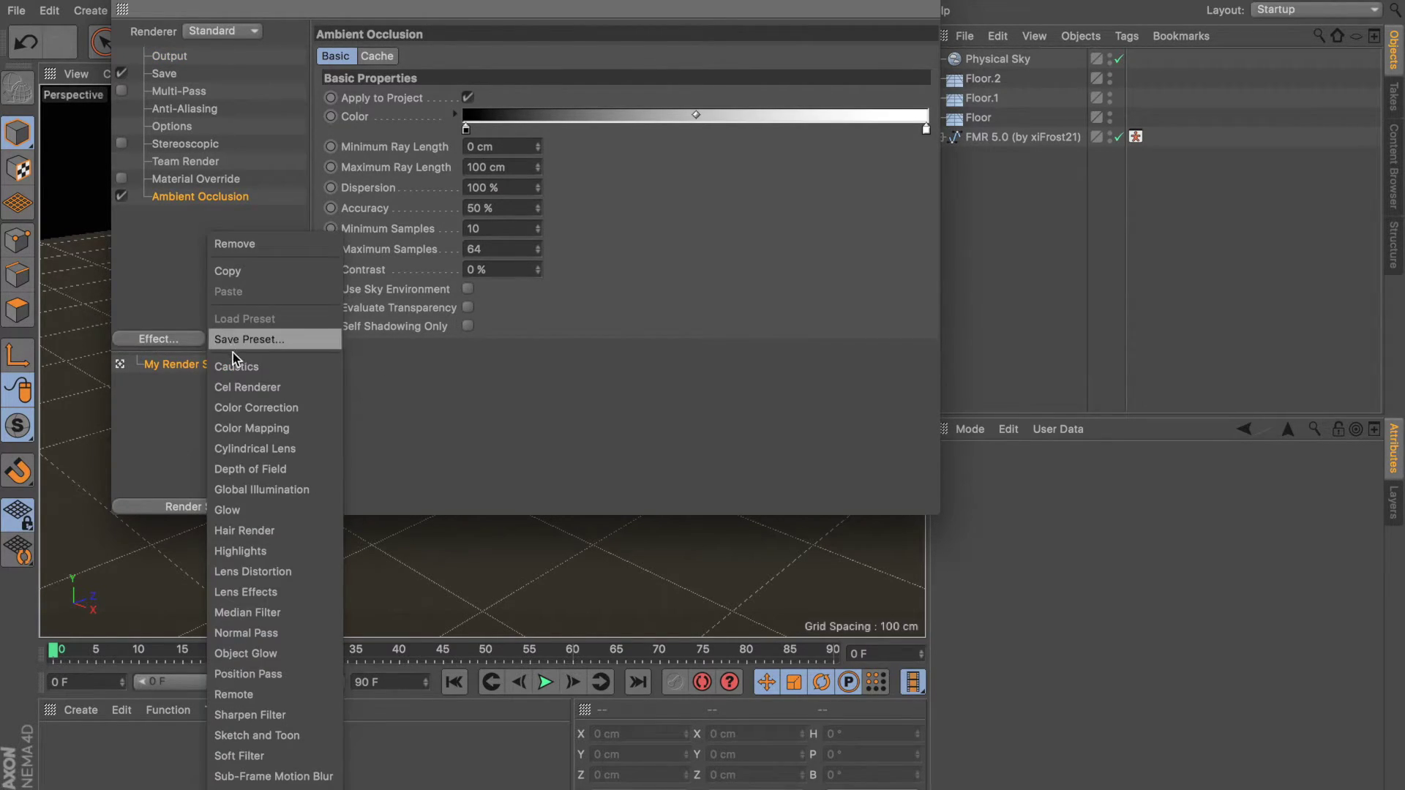
{"action": "left_click", "coordinate": [259, 489]}
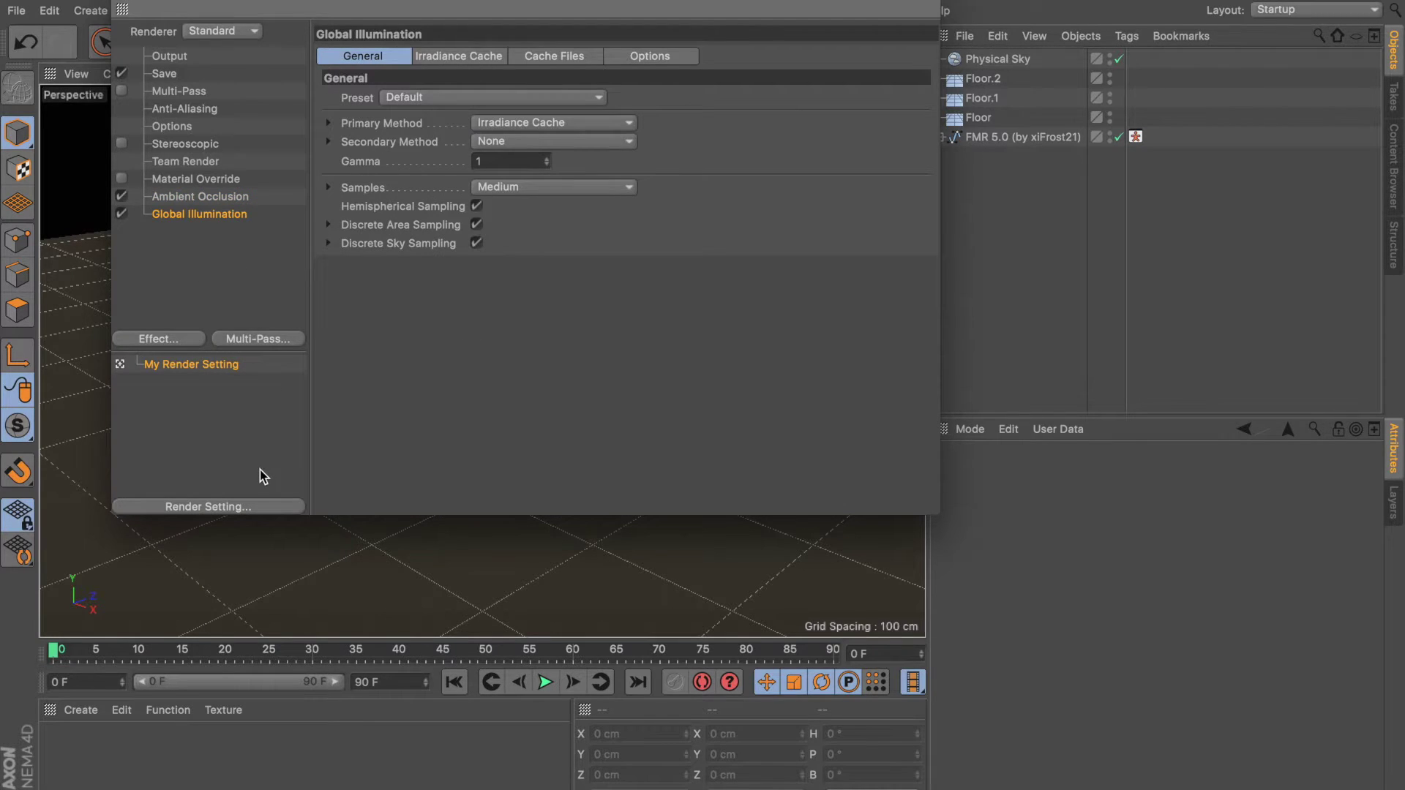
- Add a camera to the scene and render the perspective view with the new effects as a preview
{"action": "left_click", "coordinate": [126, 3]}
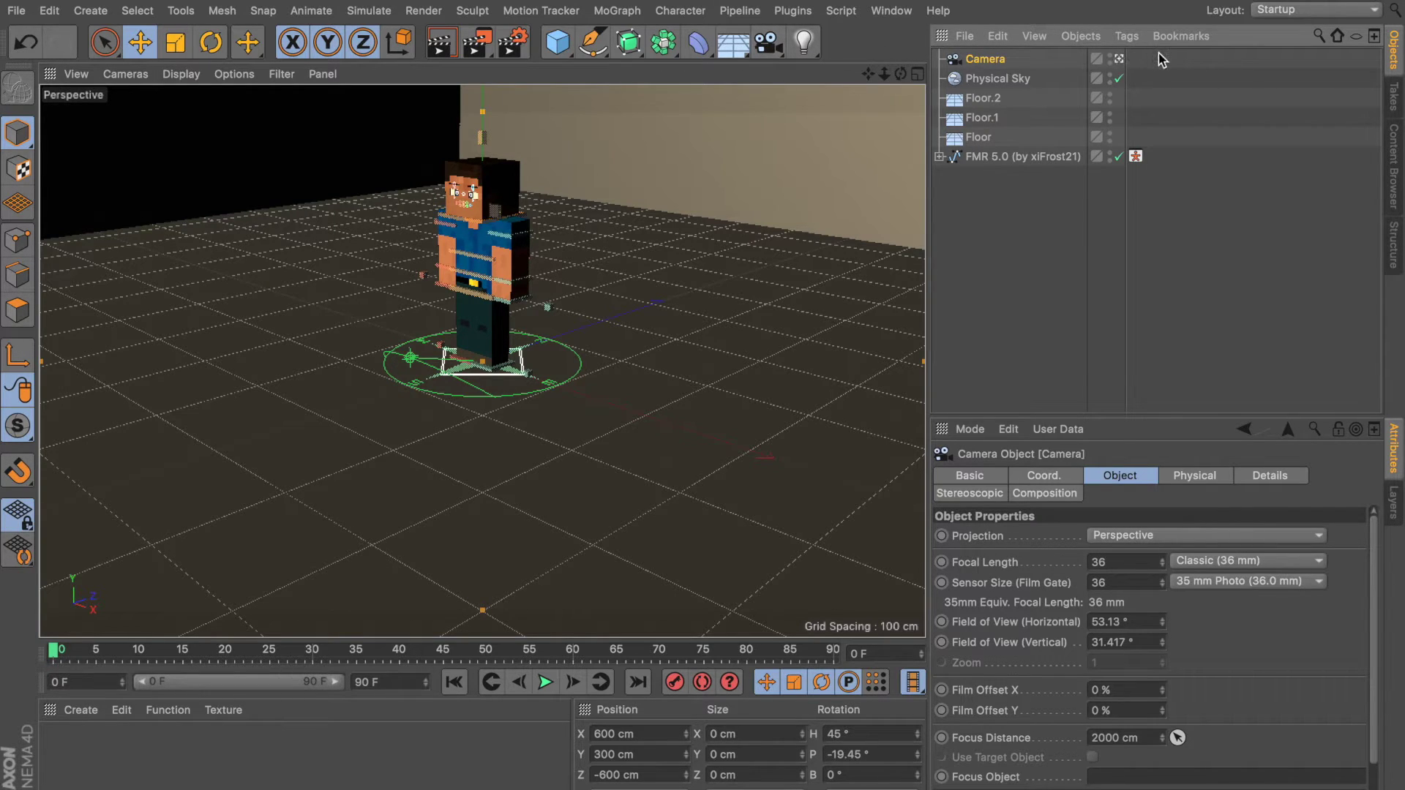
{"action": "left_click", "coordinate": [444, 41]}
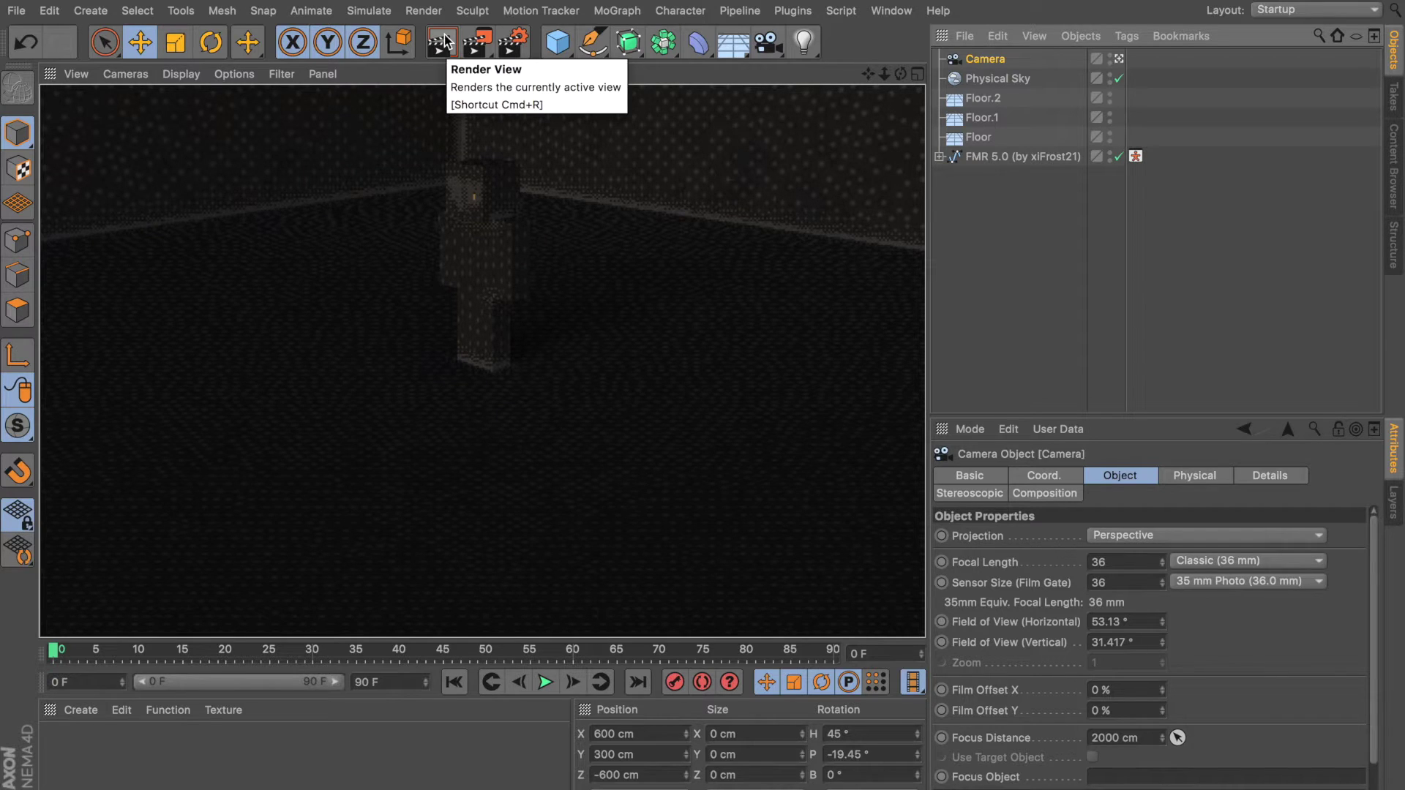
{"action": "left_click", "coordinate": [529, 191]}
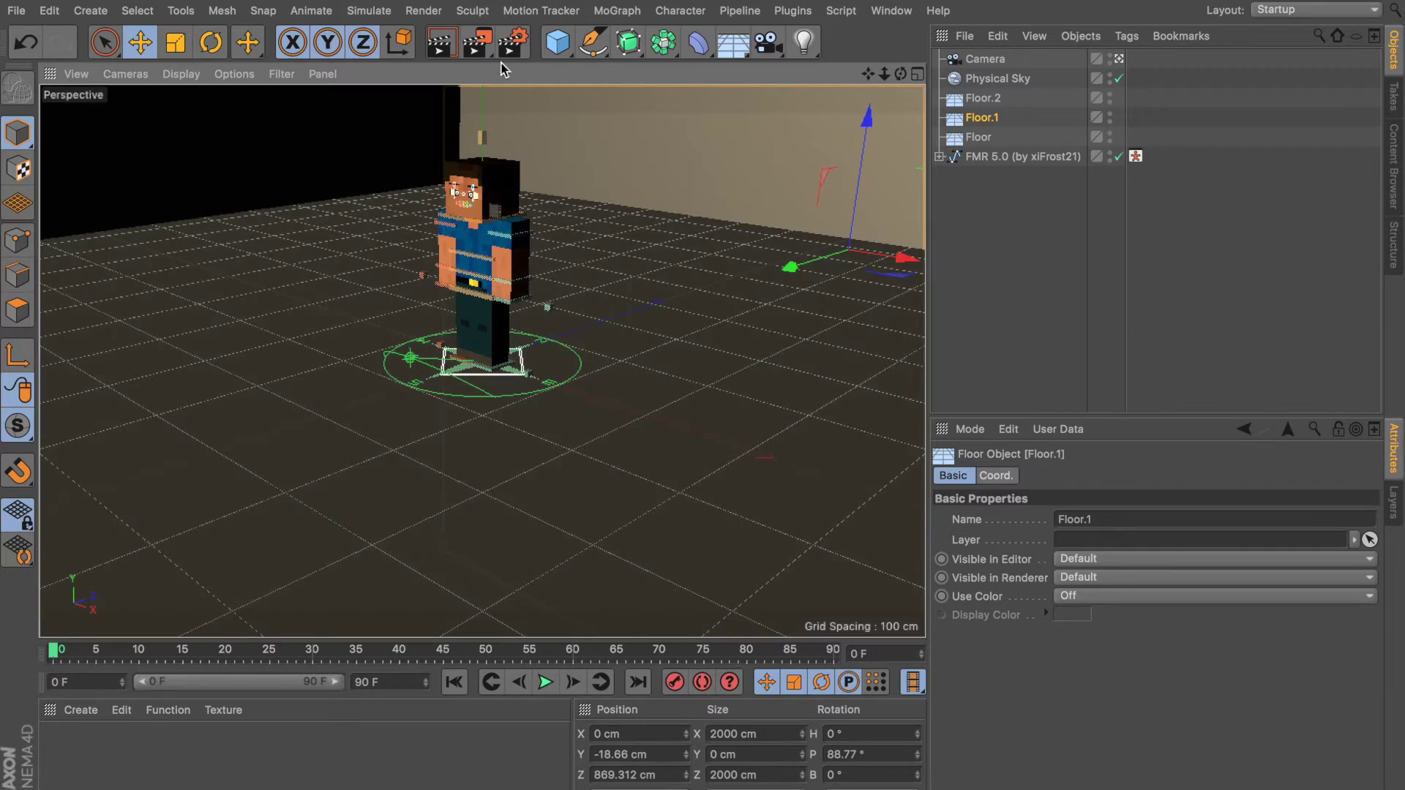
- Set Ambient Occlusion to 50 cm maximum ray length, 50% dispersion, 25% accuracy, 5 minimum and 32 maximum samples, and enable Evaluate Transparency
{"action": "left_click", "coordinate": [514, 45]}
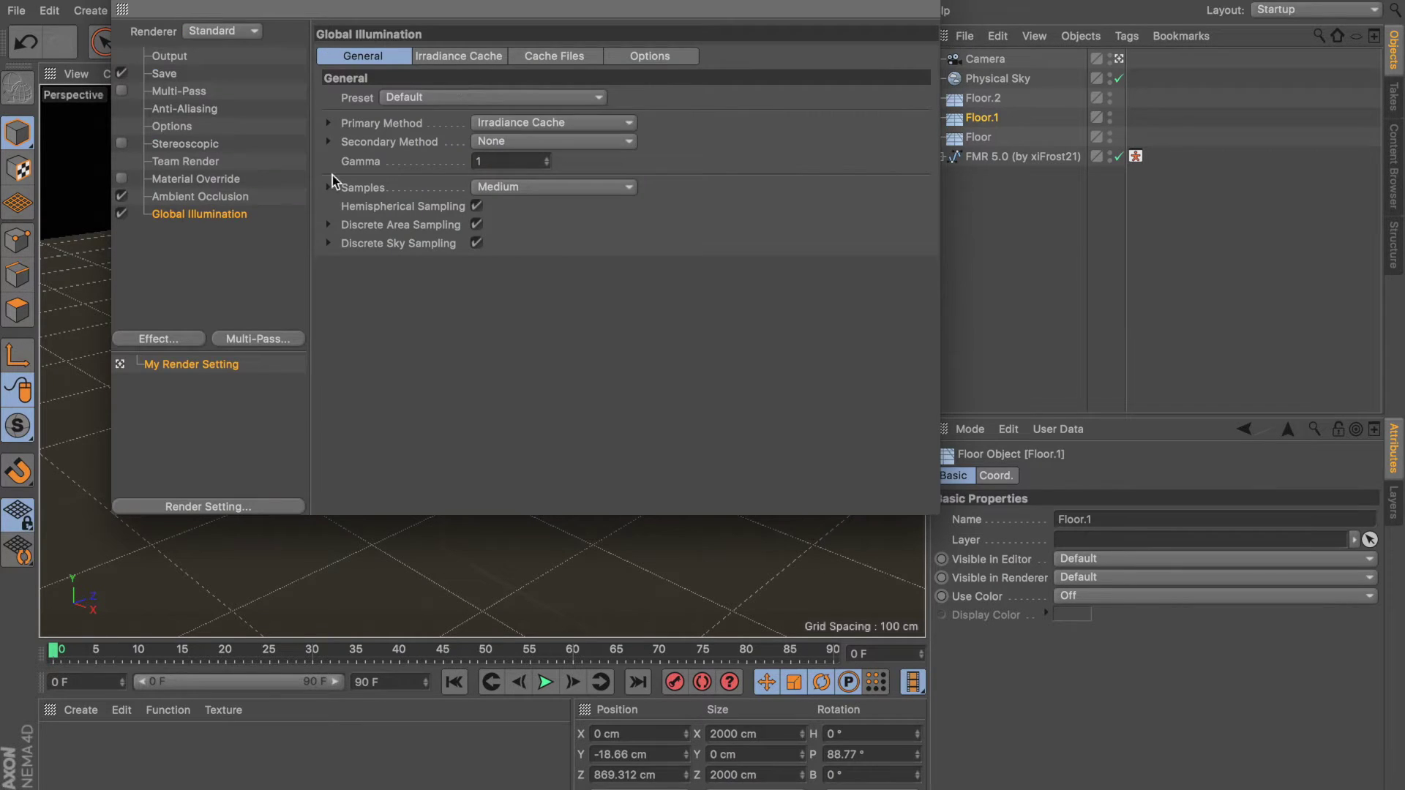
{"action": "left_click", "coordinate": [161, 198]}
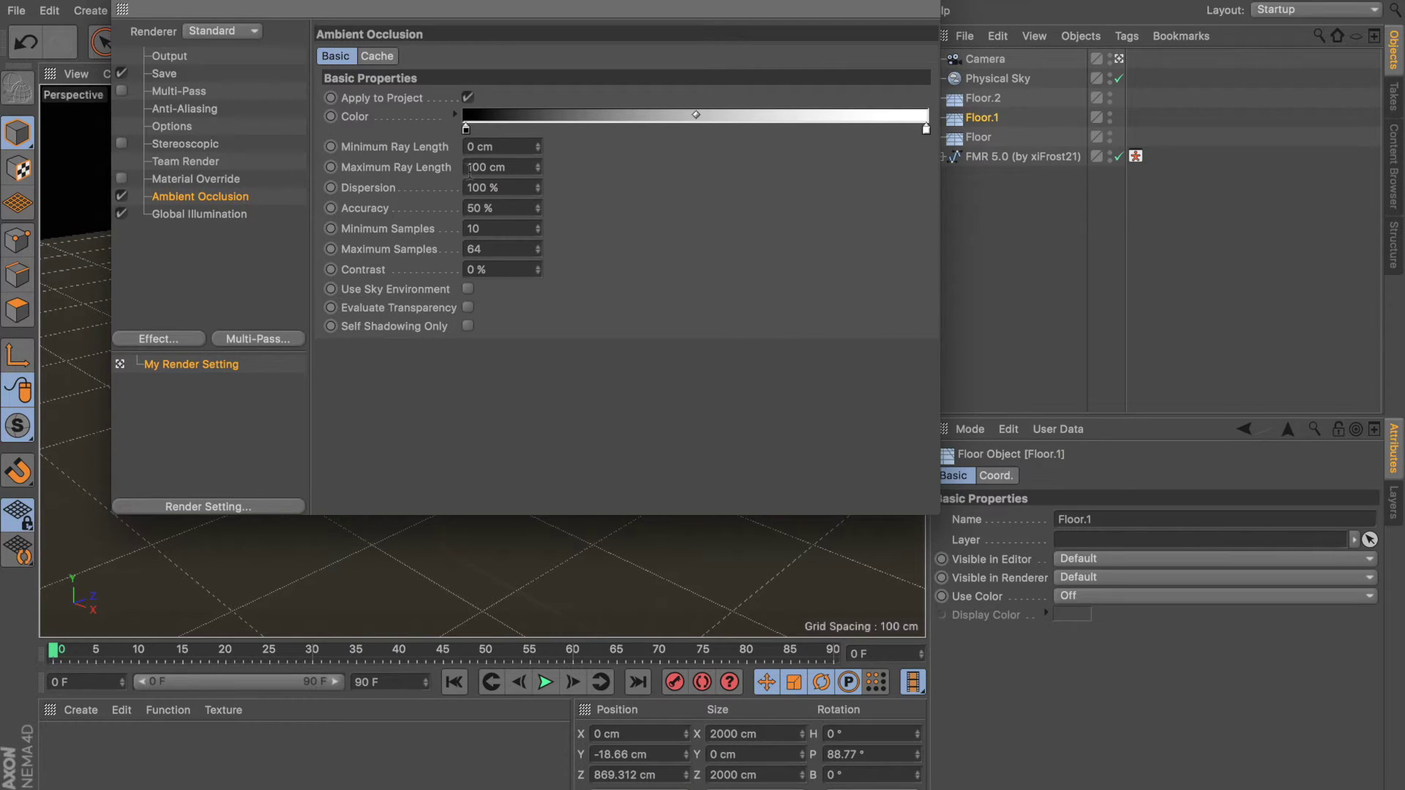
{"action": "left_click_drag", "start_coordinate": [521, 167], "coordinate": [437, 168]}
{"action": "type", "text": "50"}
{"action": "key", "text": "Tab"}
{"action": "type", "text": "50"}
{"action": "key", "text": "Tab"}
{"action": "type", "text": "25"}
{"action": "key", "text": "Tab"}
{"action": "type", "text": "5"}
{"action": "key", "text": "Tab"}
{"action": "type", "text": "32"}
{"action": "key", "text": "Return"}
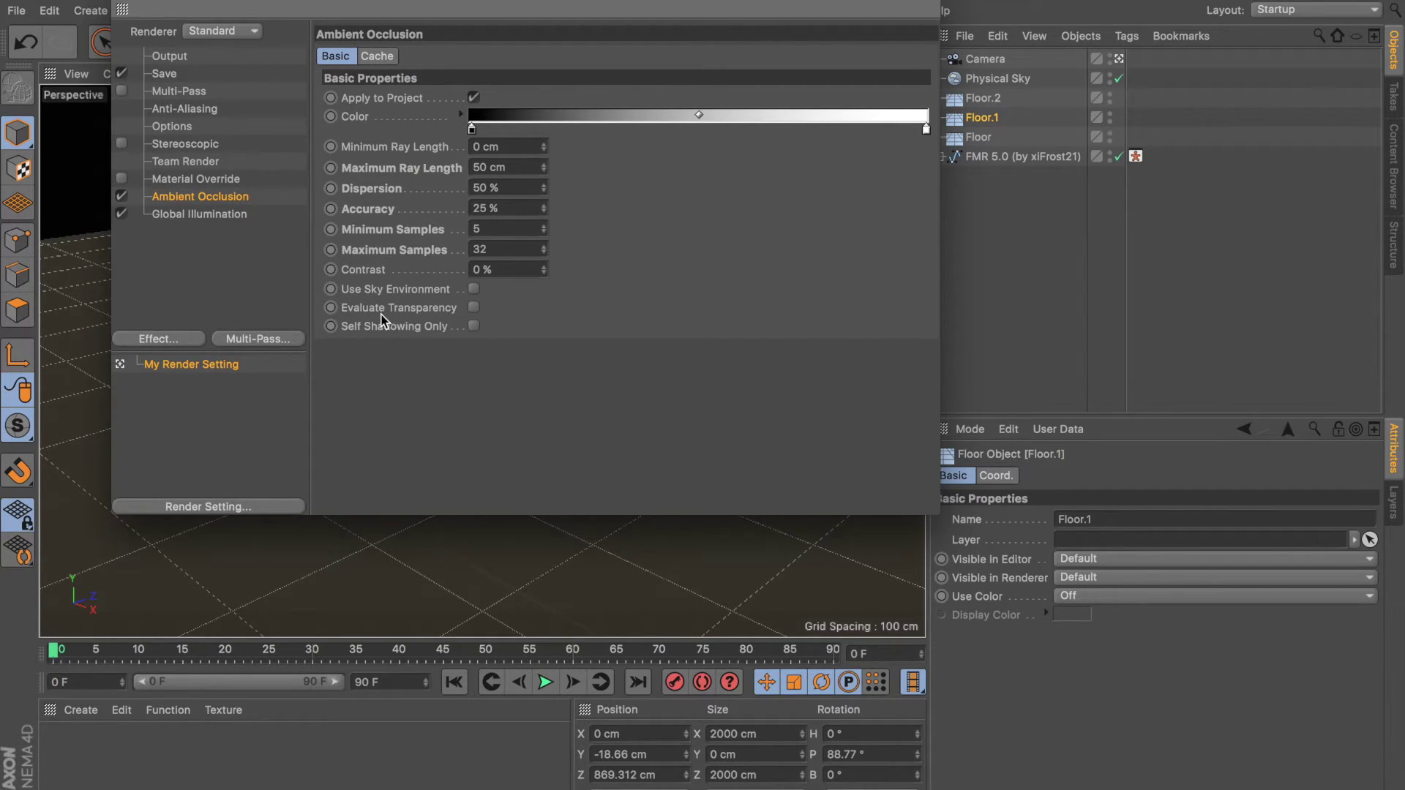
{"action": "left_click", "coordinate": [475, 308]}
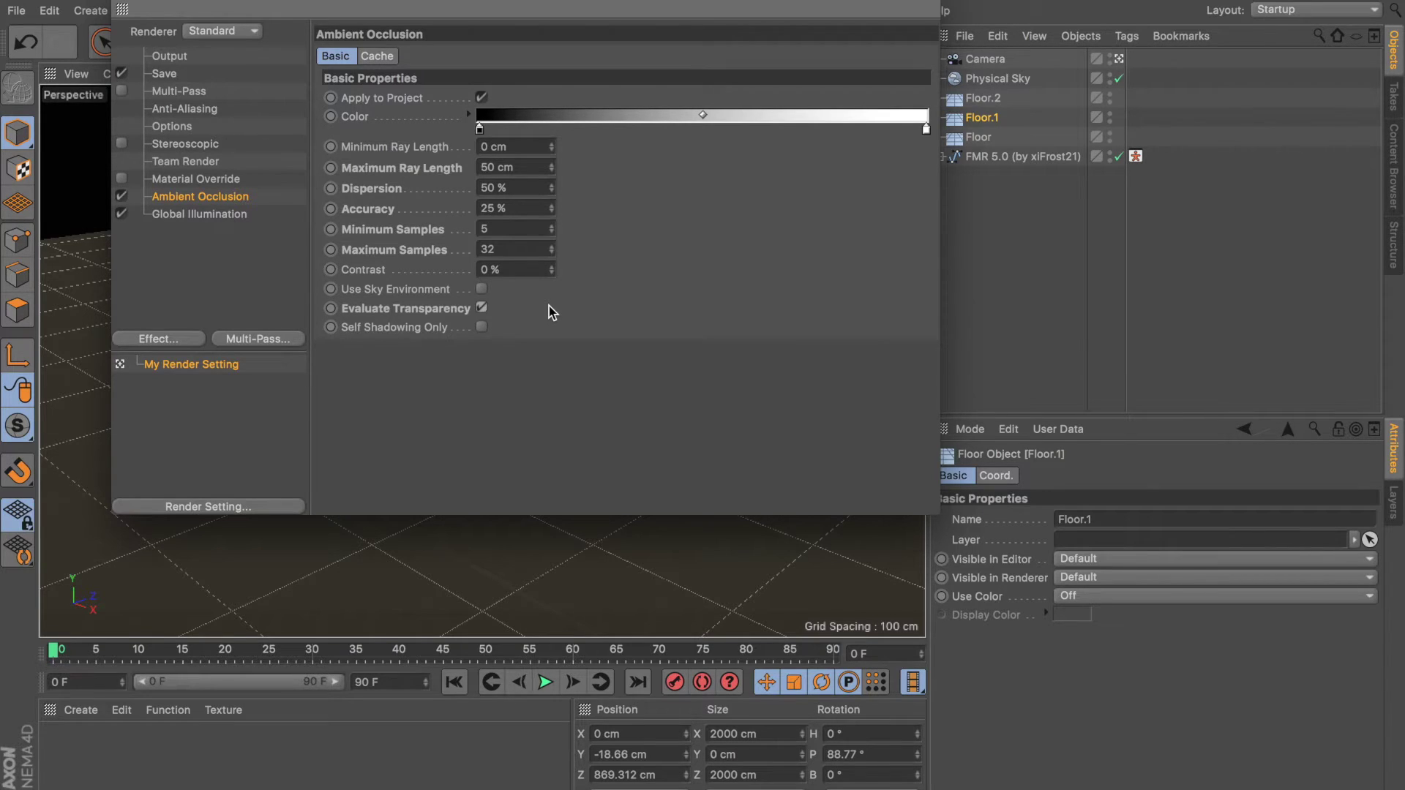
- Set the record density of the Global Illumination irradiance cache to Low
{"action": "left_click", "coordinate": [215, 214]}
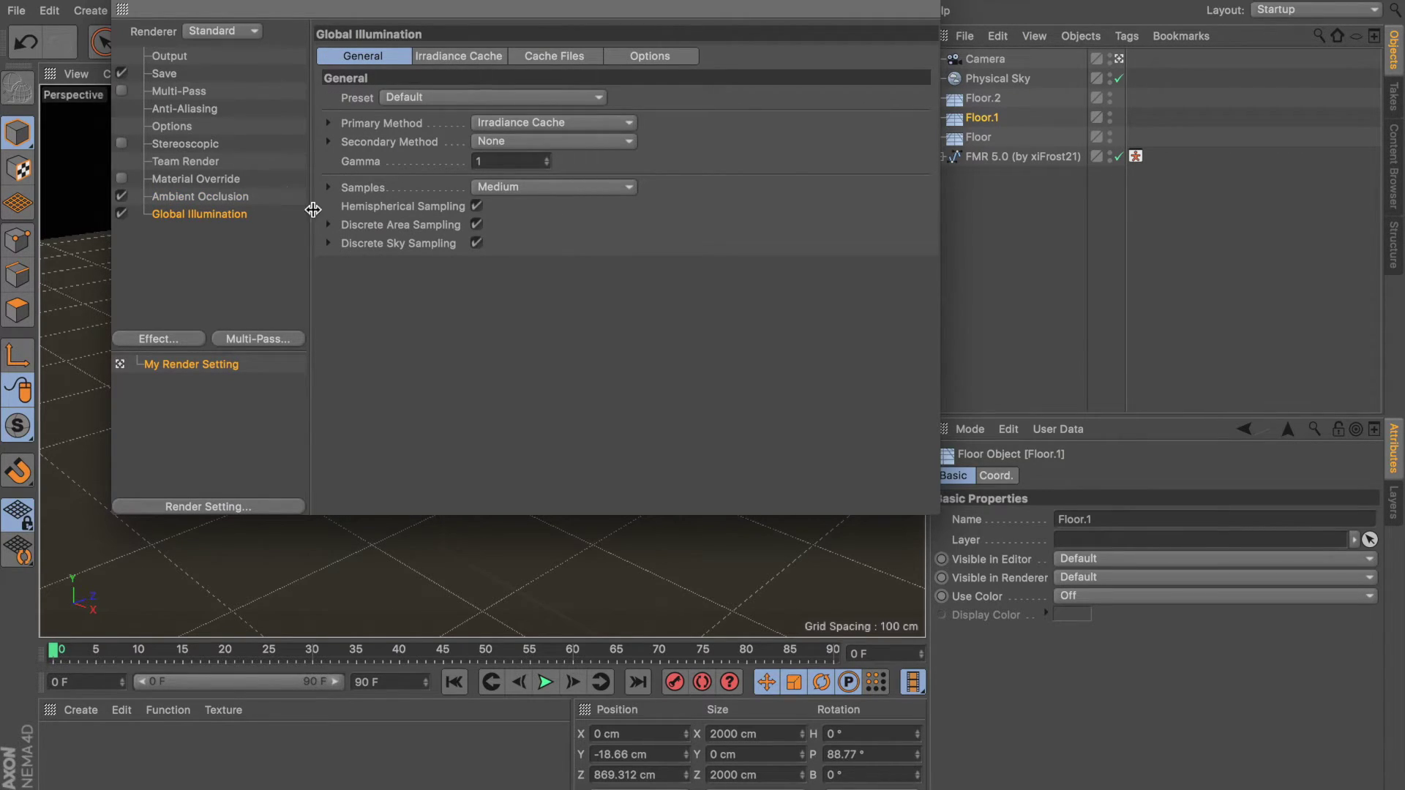
{"action": "left_click", "coordinate": [456, 58]}
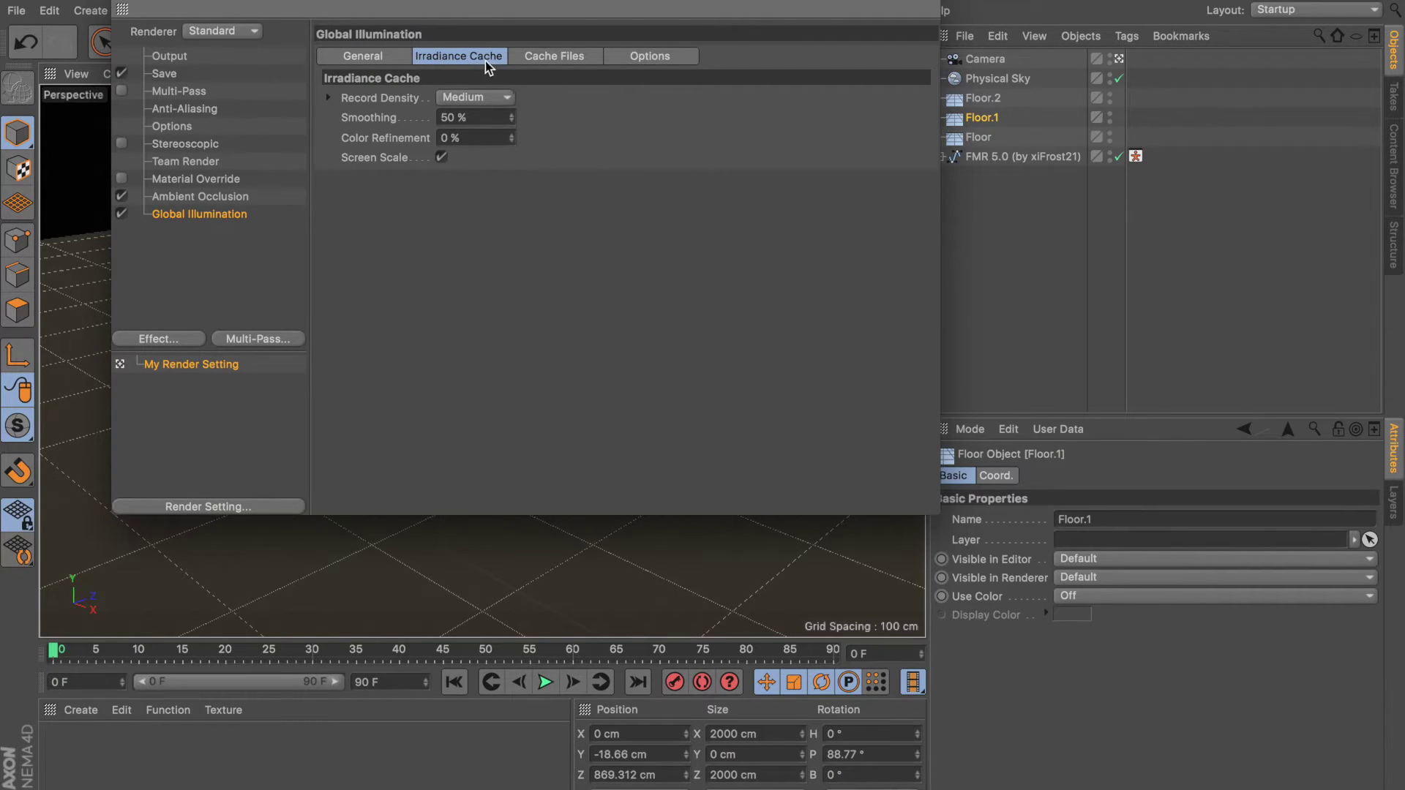
{"action": "left_click", "coordinate": [464, 98]}
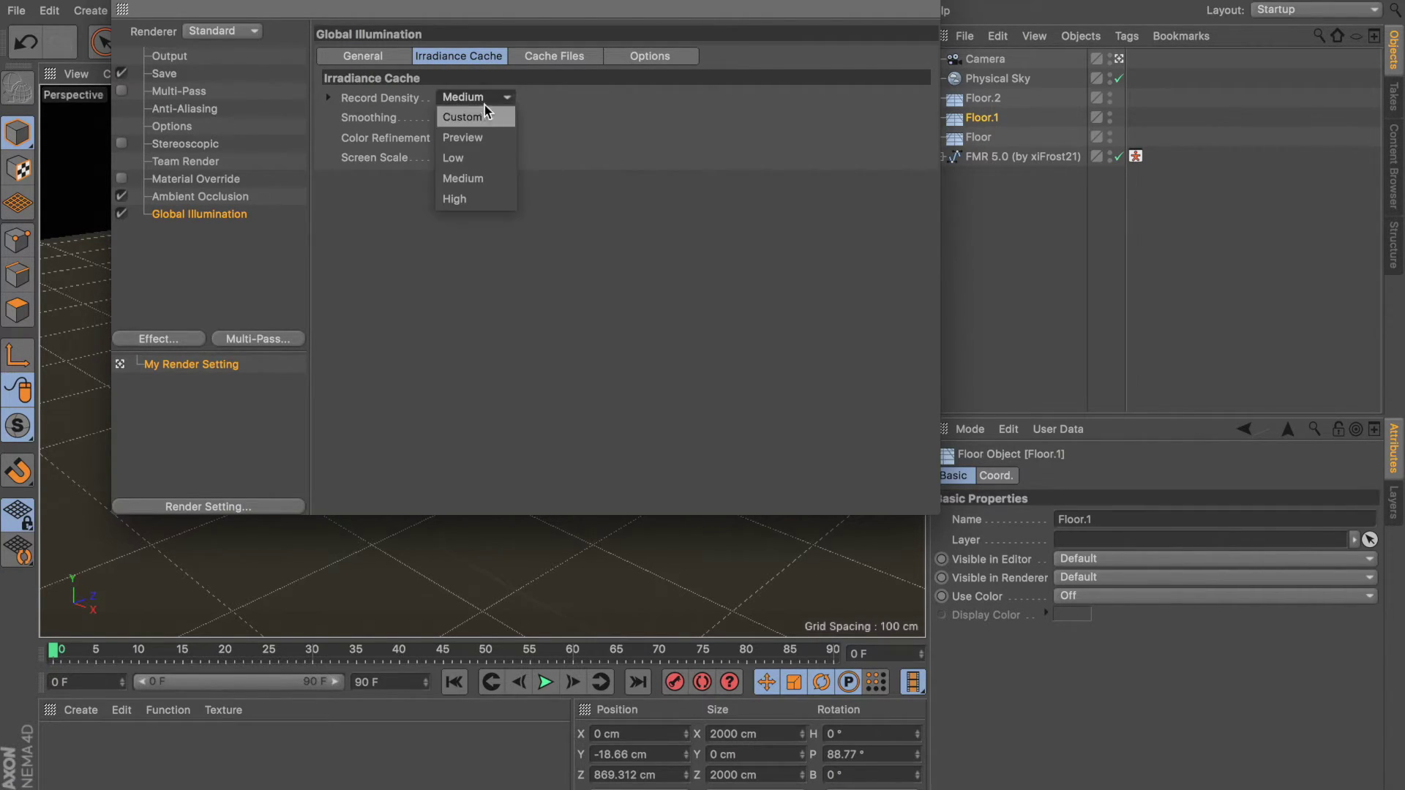
{"action": "left_click", "coordinate": [476, 156]}
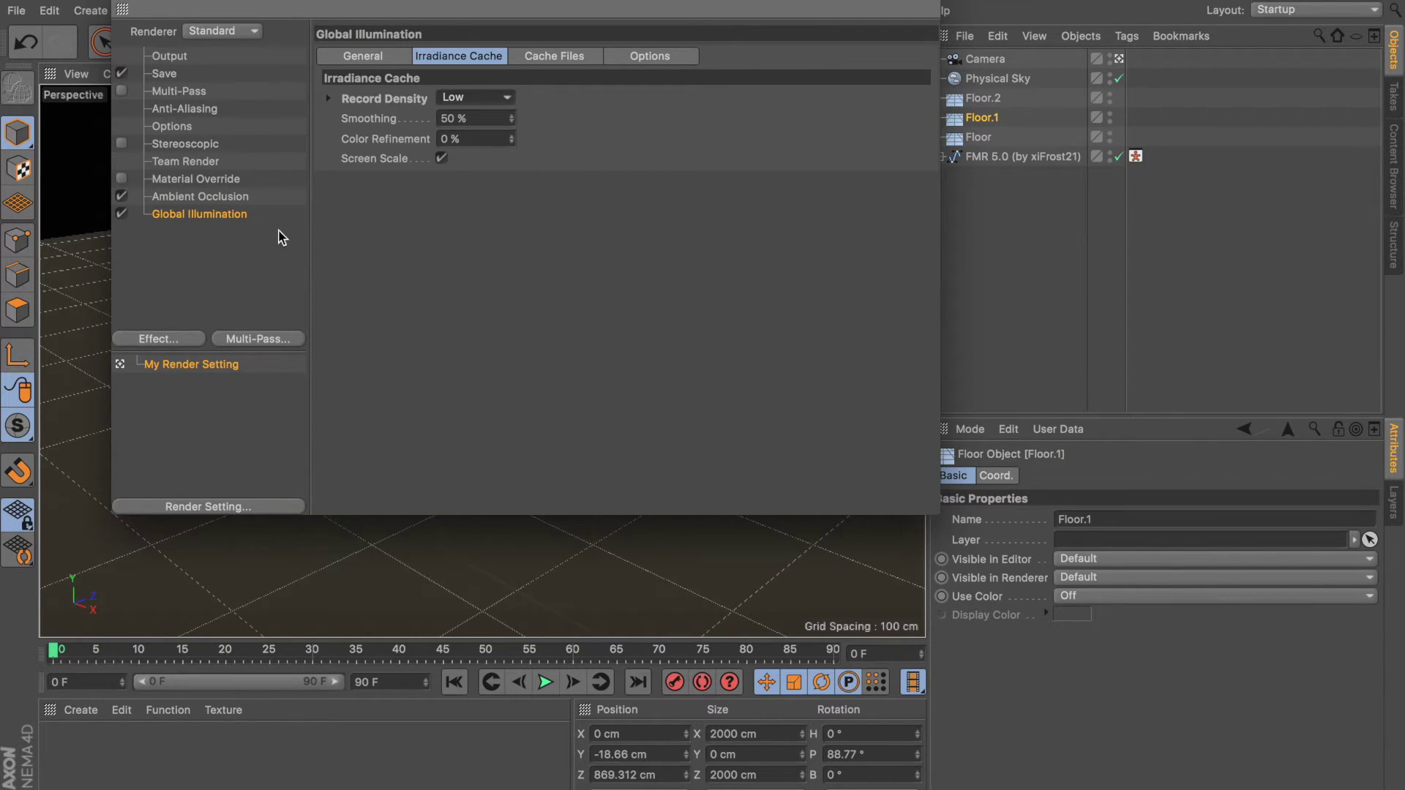
{"action": "left_click", "coordinate": [228, 230]}
- Set the render anti-aliasing to Best with a maximum level of 2x2 and close the render settings
{"action": "left_click", "coordinate": [158, 108]}
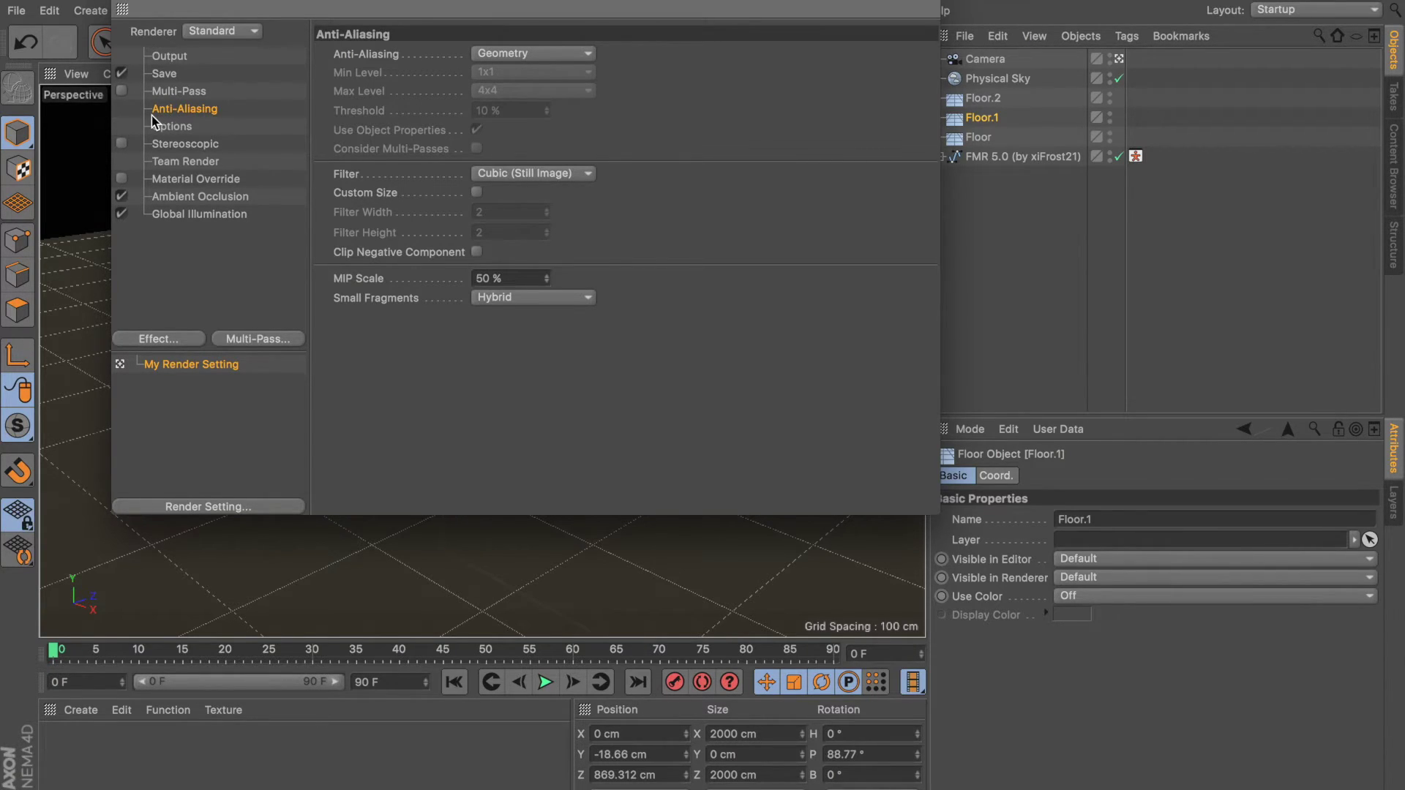
{"action": "left_click", "coordinate": [534, 55]}
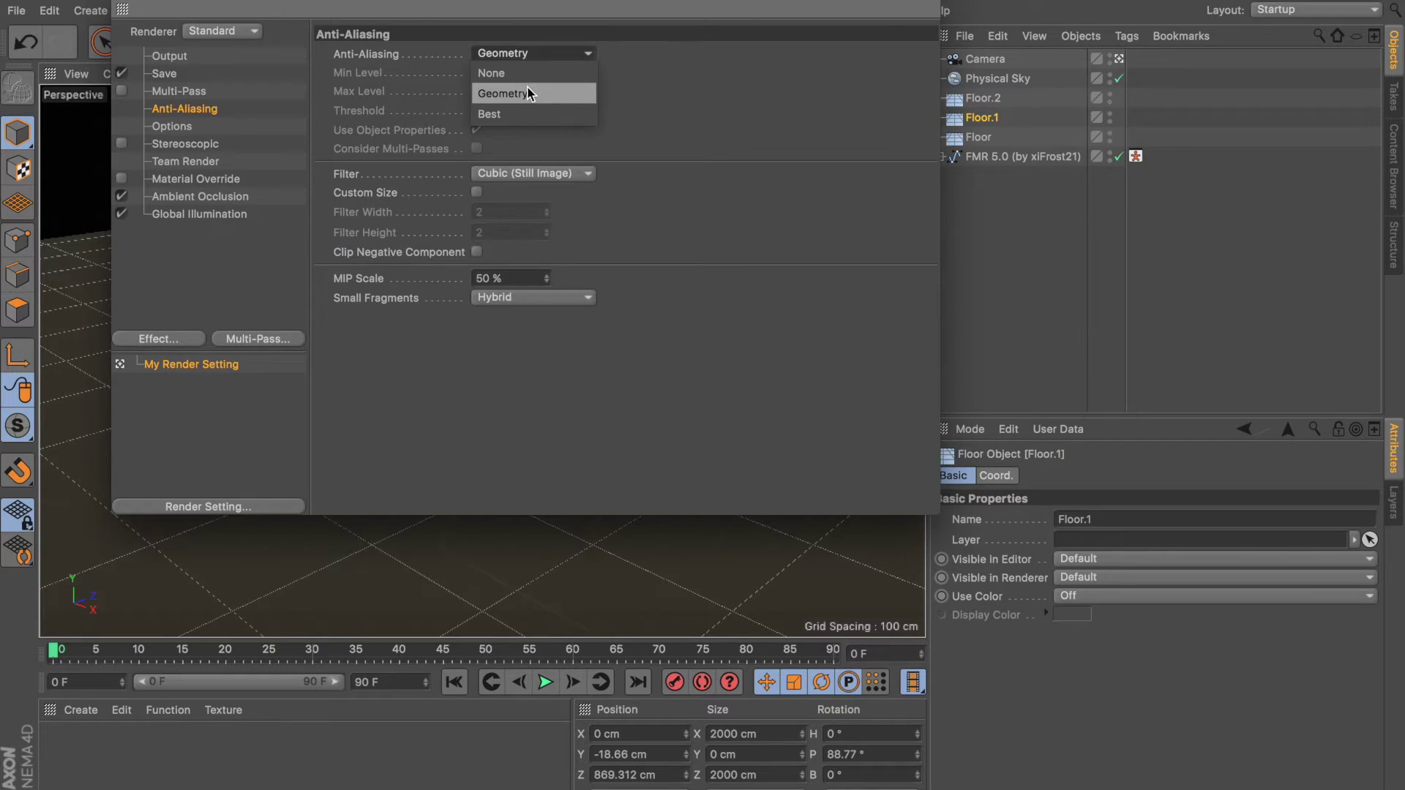
{"action": "left_click", "coordinate": [529, 113]}
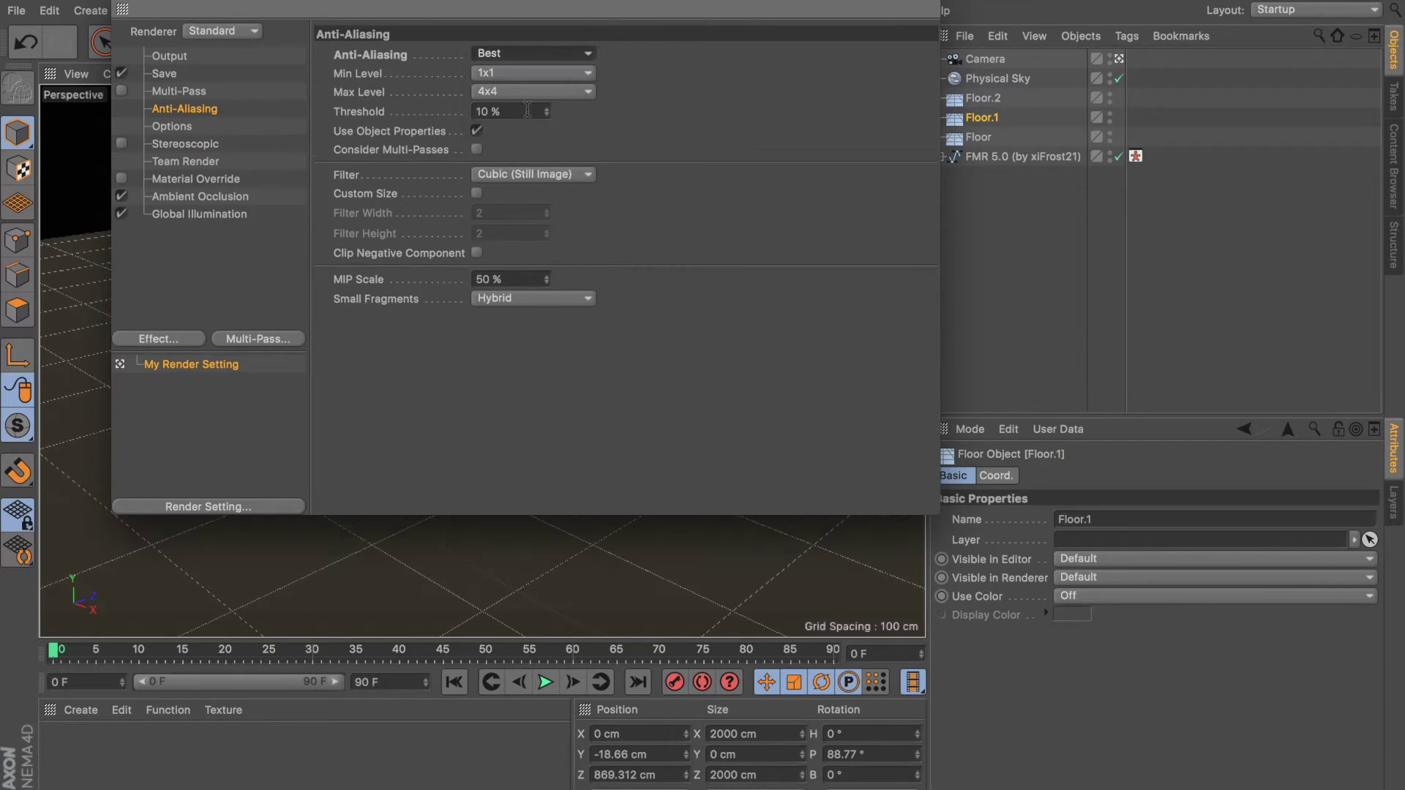
{"action": "left_click", "coordinate": [486, 92]}
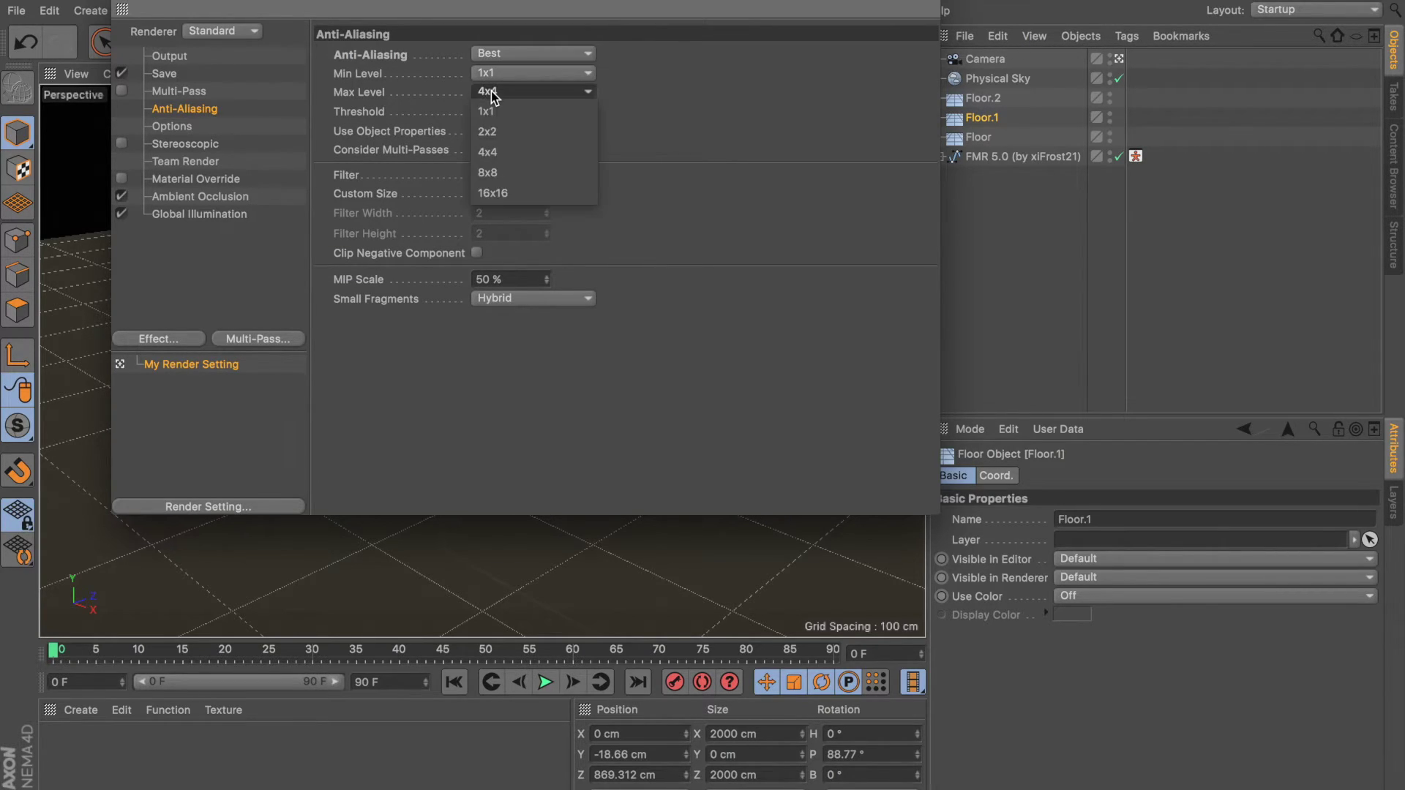
{"action": "left_click", "coordinate": [502, 131]}
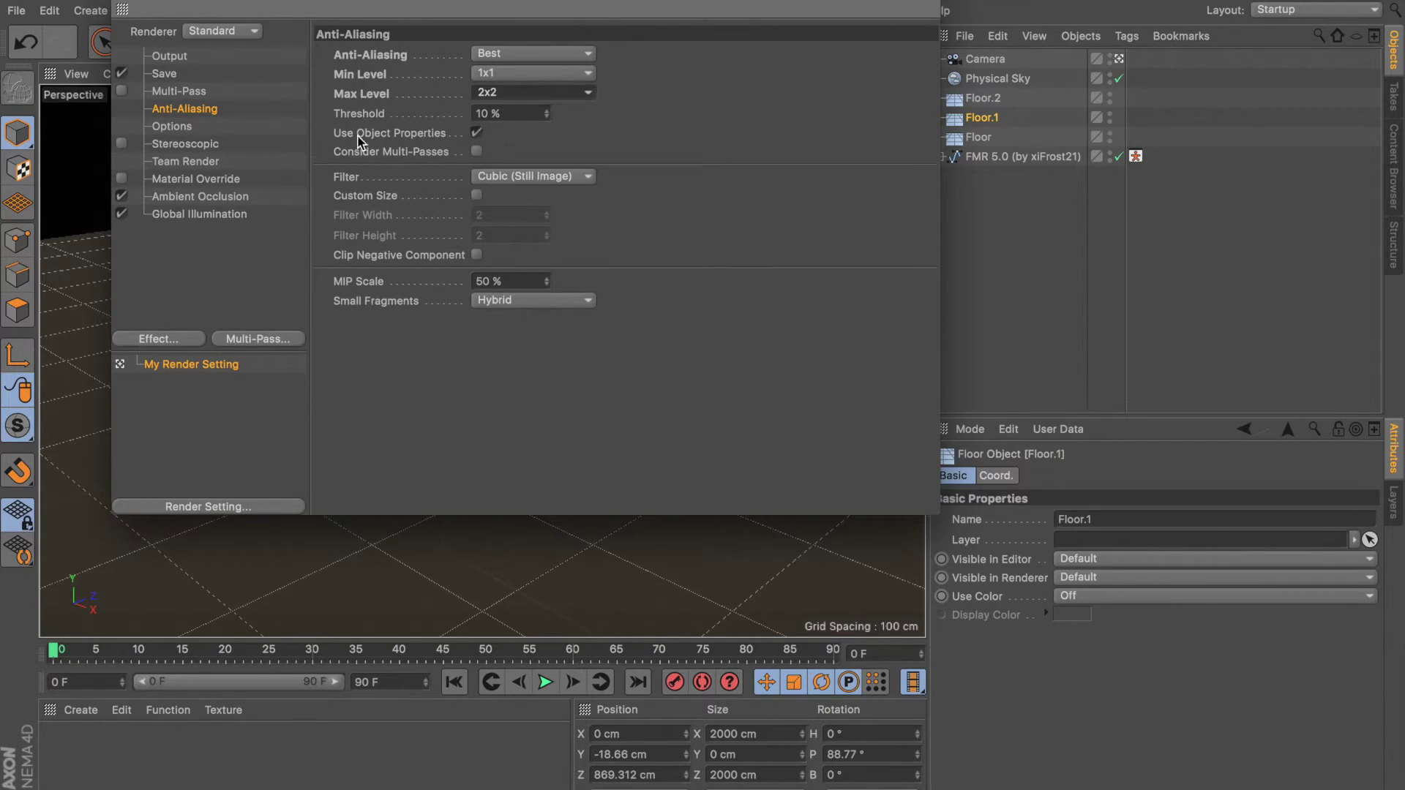
{"action": "left_click", "coordinate": [126, 8]}
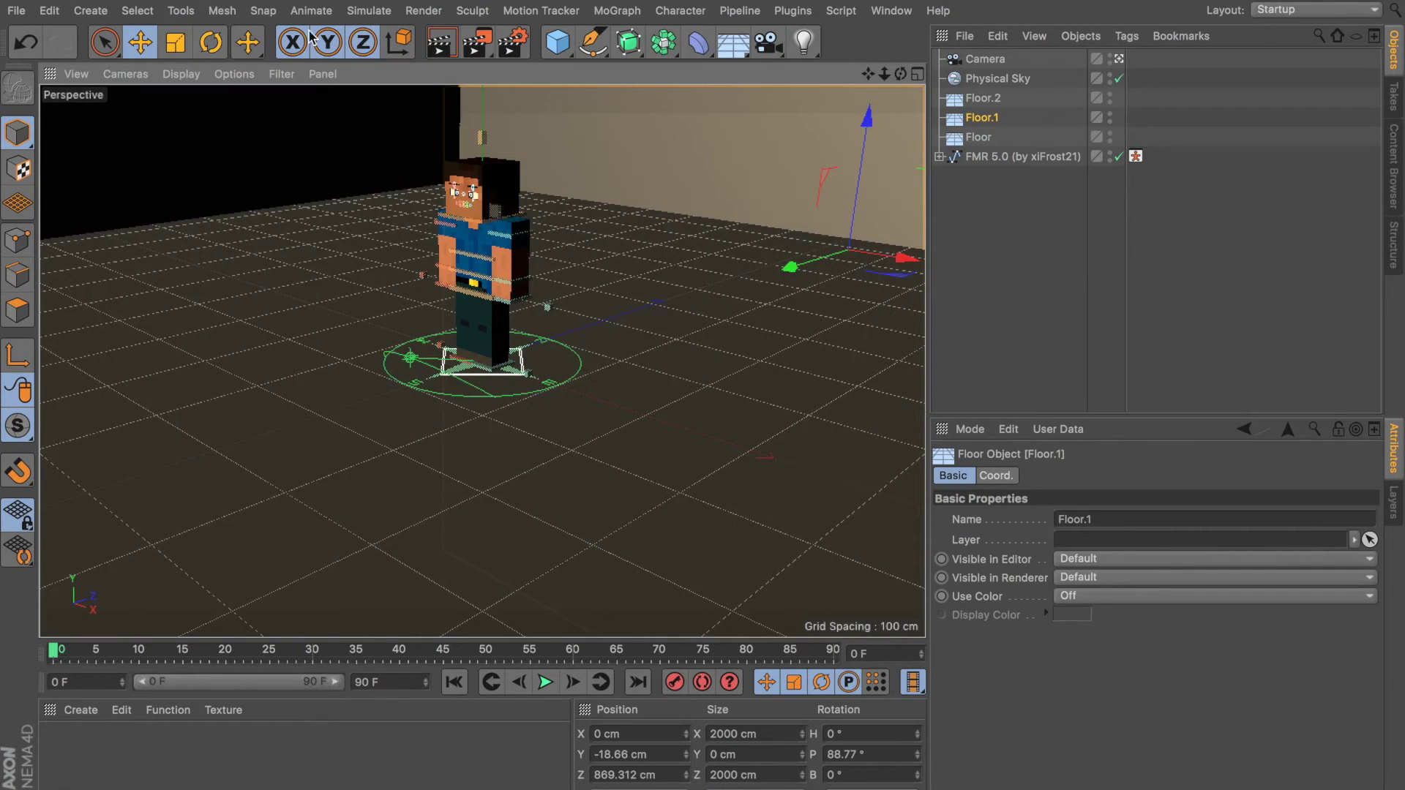
- Render the view again to preview the lighter effect and anti-aliasing settings
{"action": "left_click", "coordinate": [441, 42]}
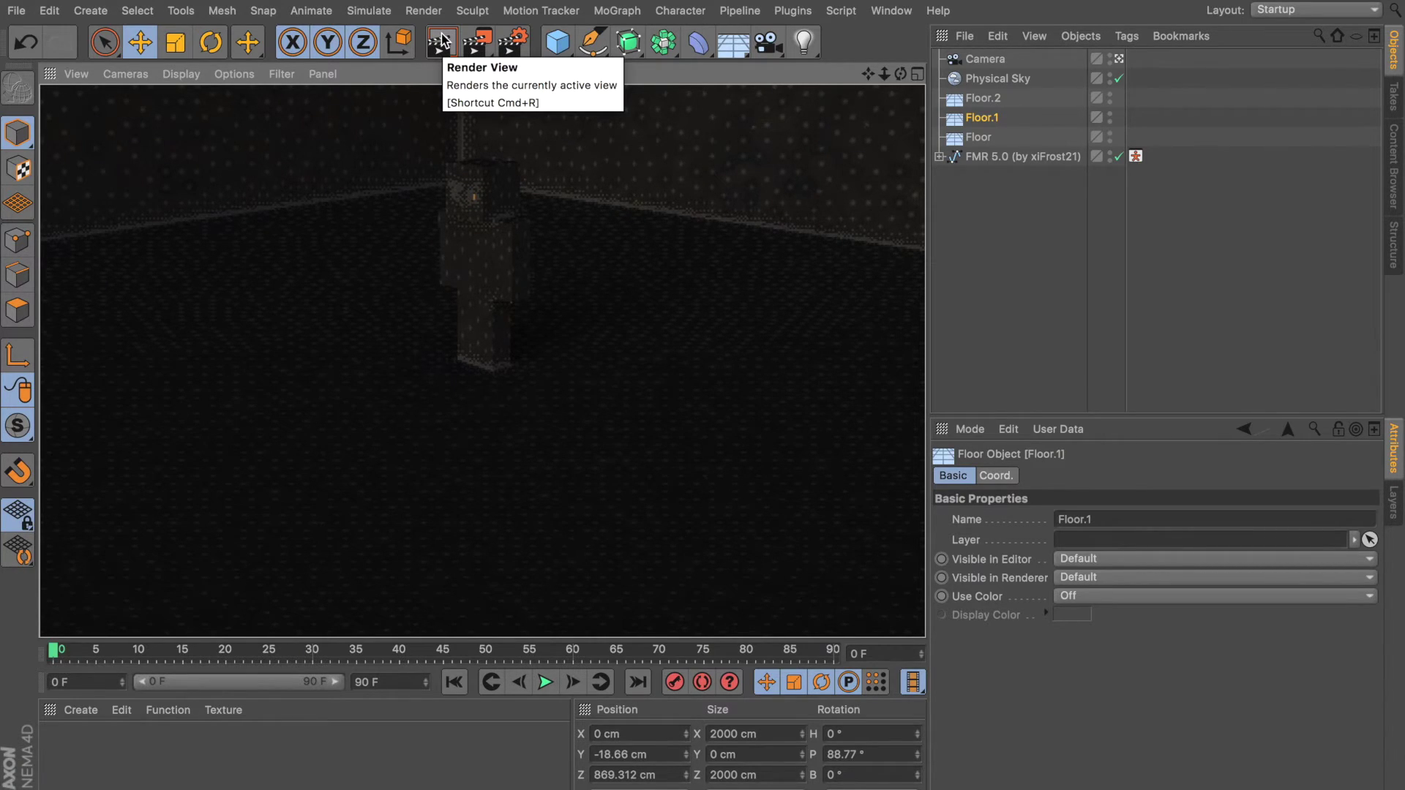
{"action": "left_click", "coordinate": [442, 41]}
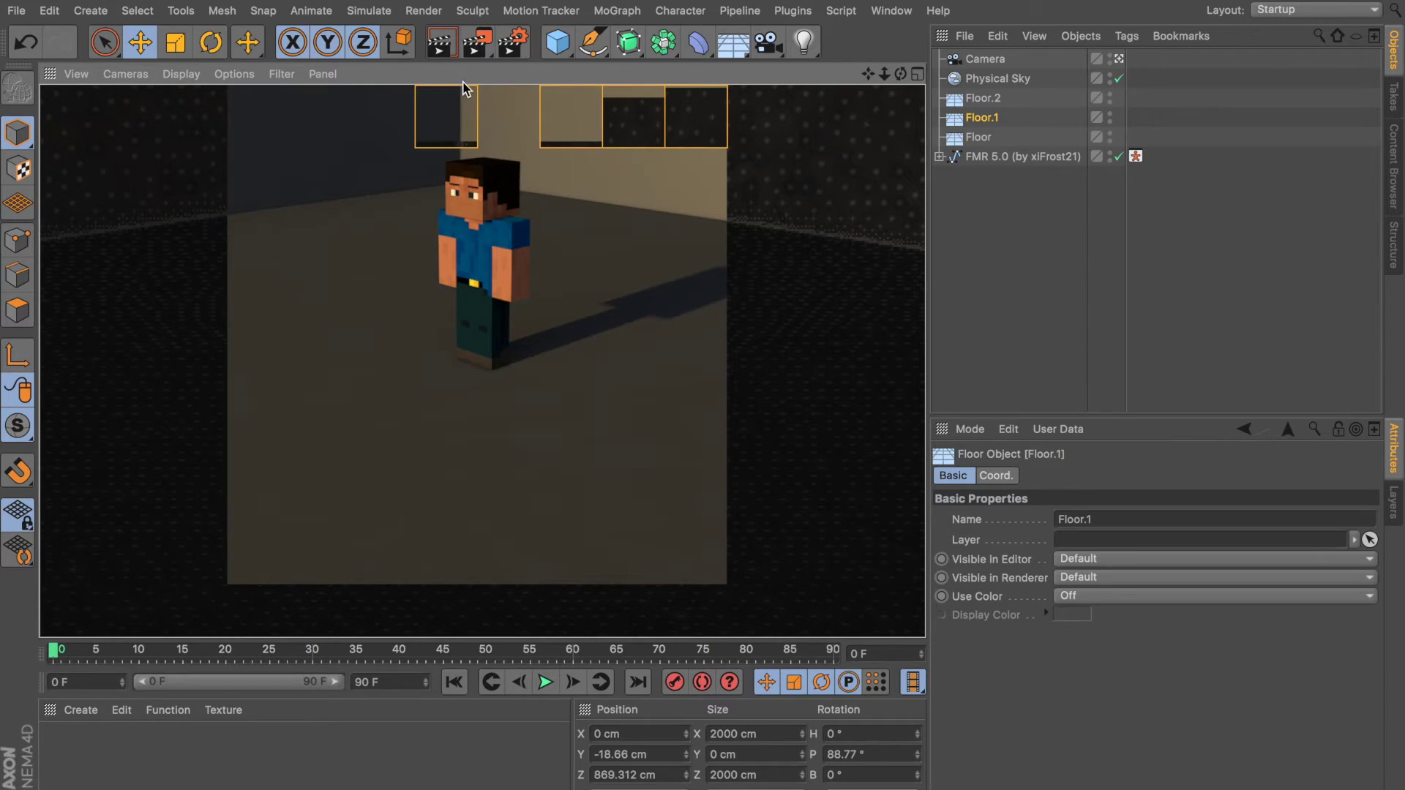
{"action": "left_click", "coordinate": [1052, 211]}
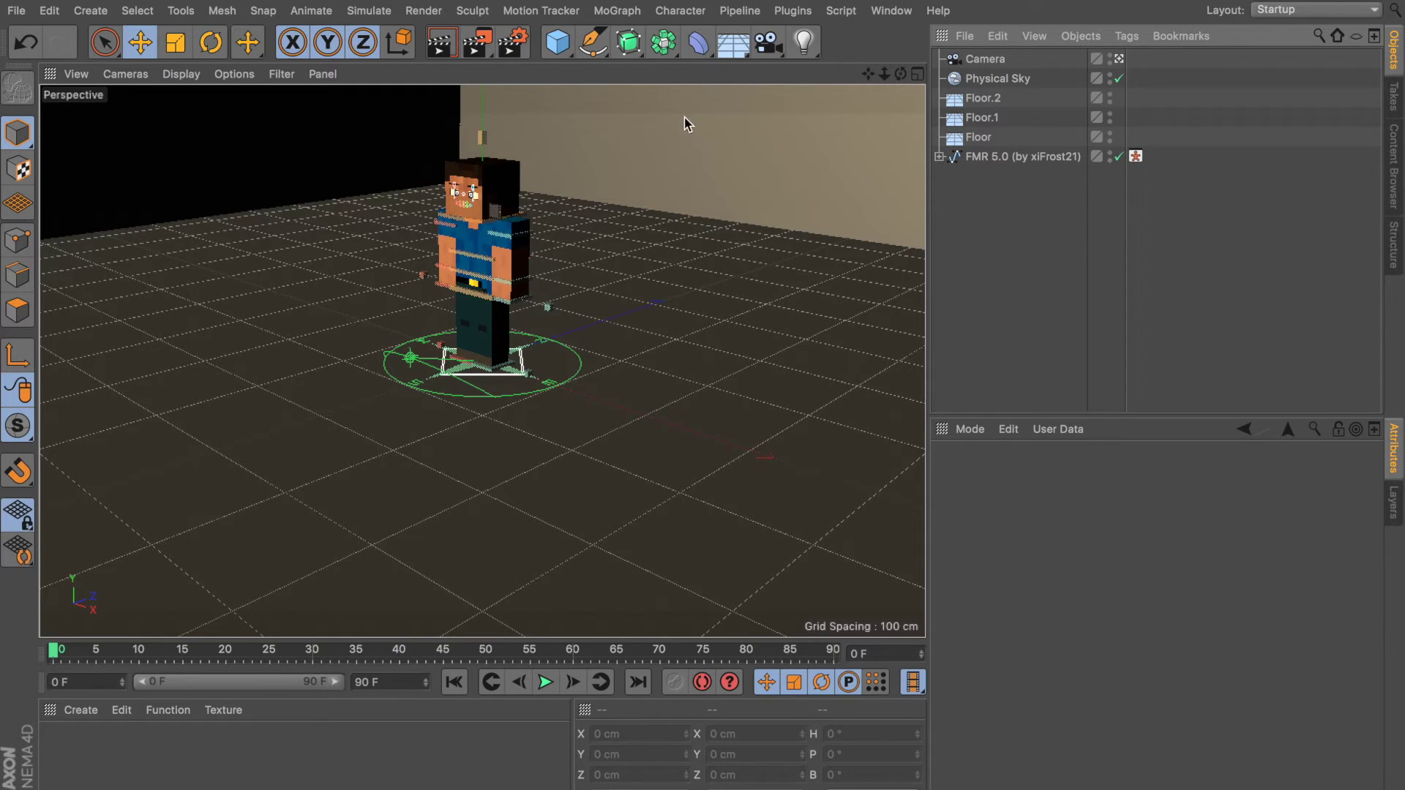
- Set the file format for saving the rendered image to PNG
{"action": "left_click", "coordinate": [511, 48]}
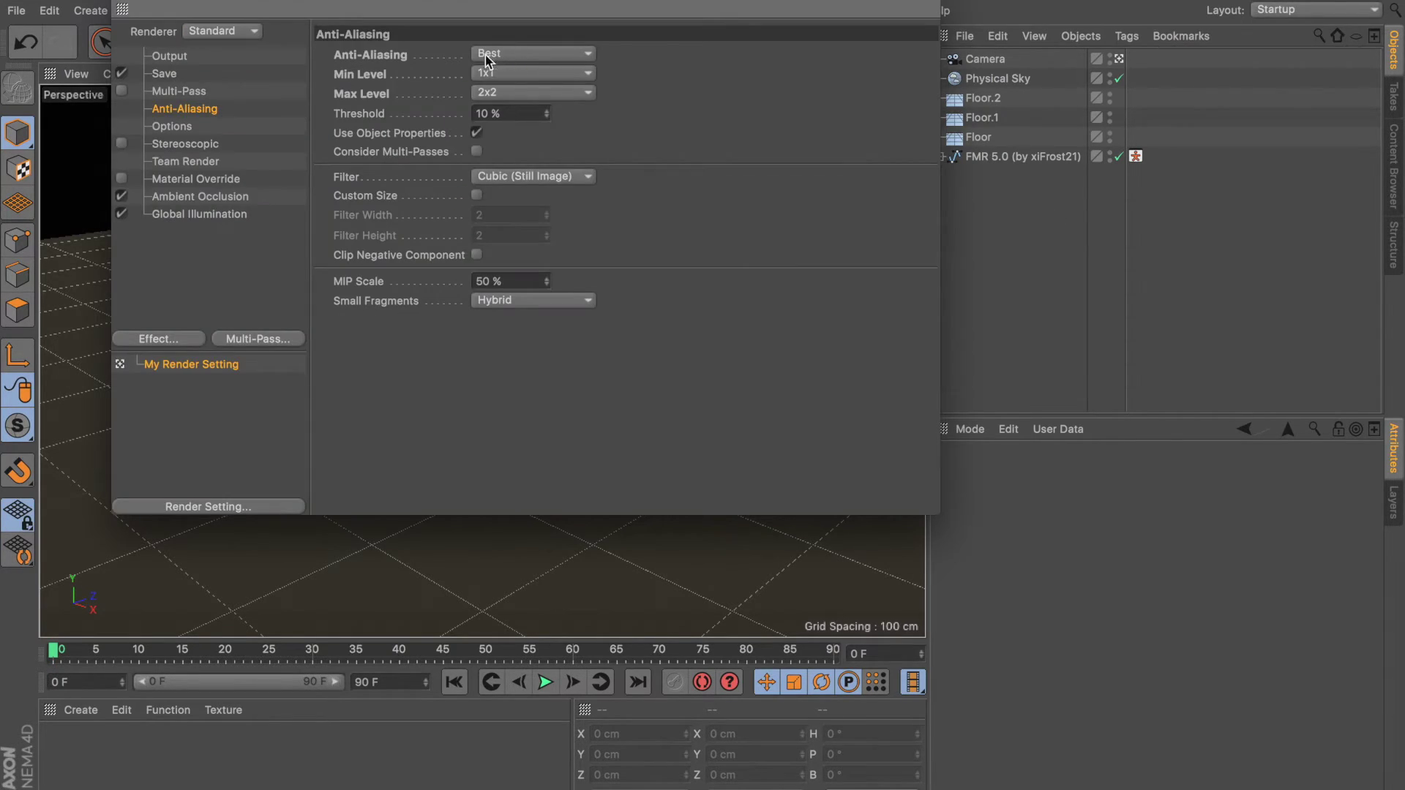
{"action": "left_click", "coordinate": [170, 74]}
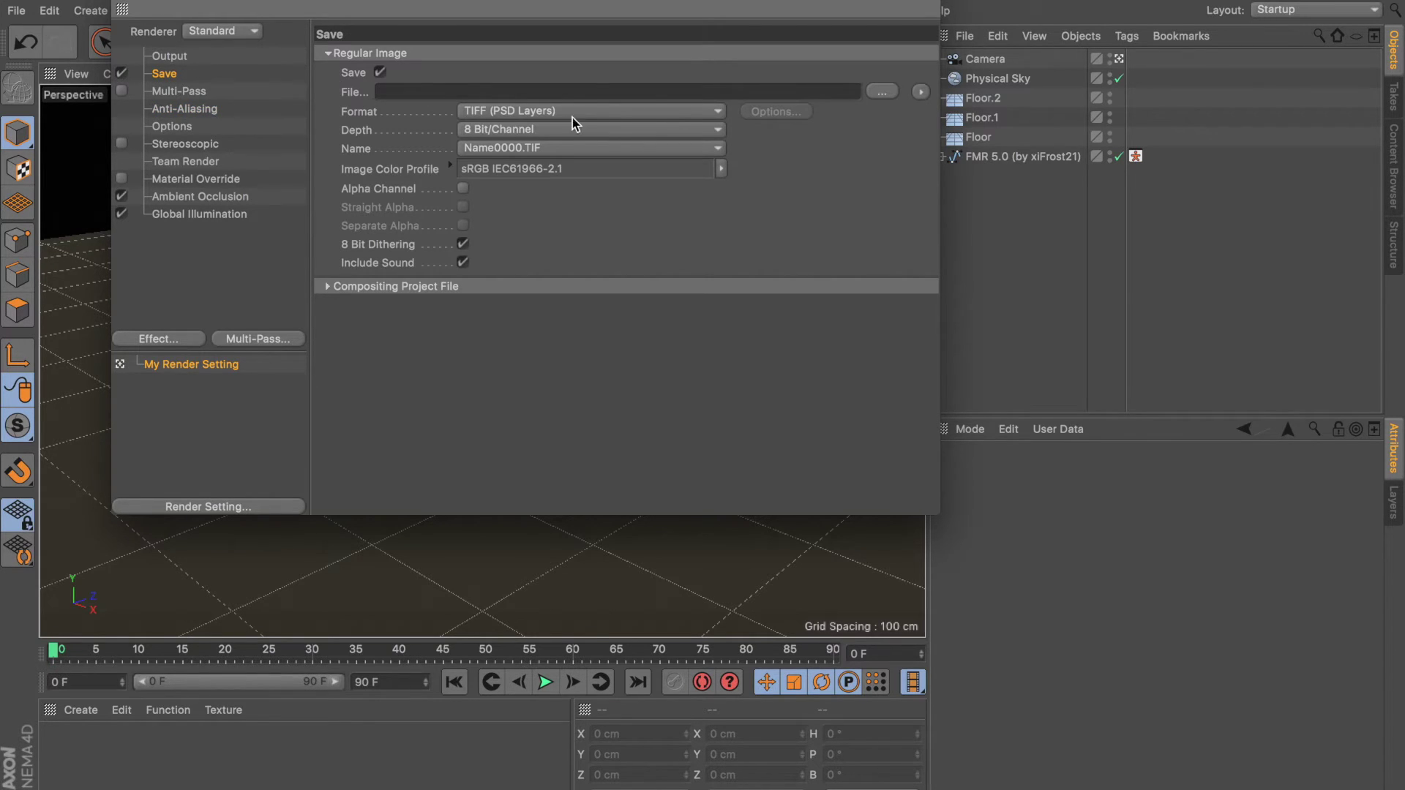
{"action": "left_click", "coordinate": [495, 114]}
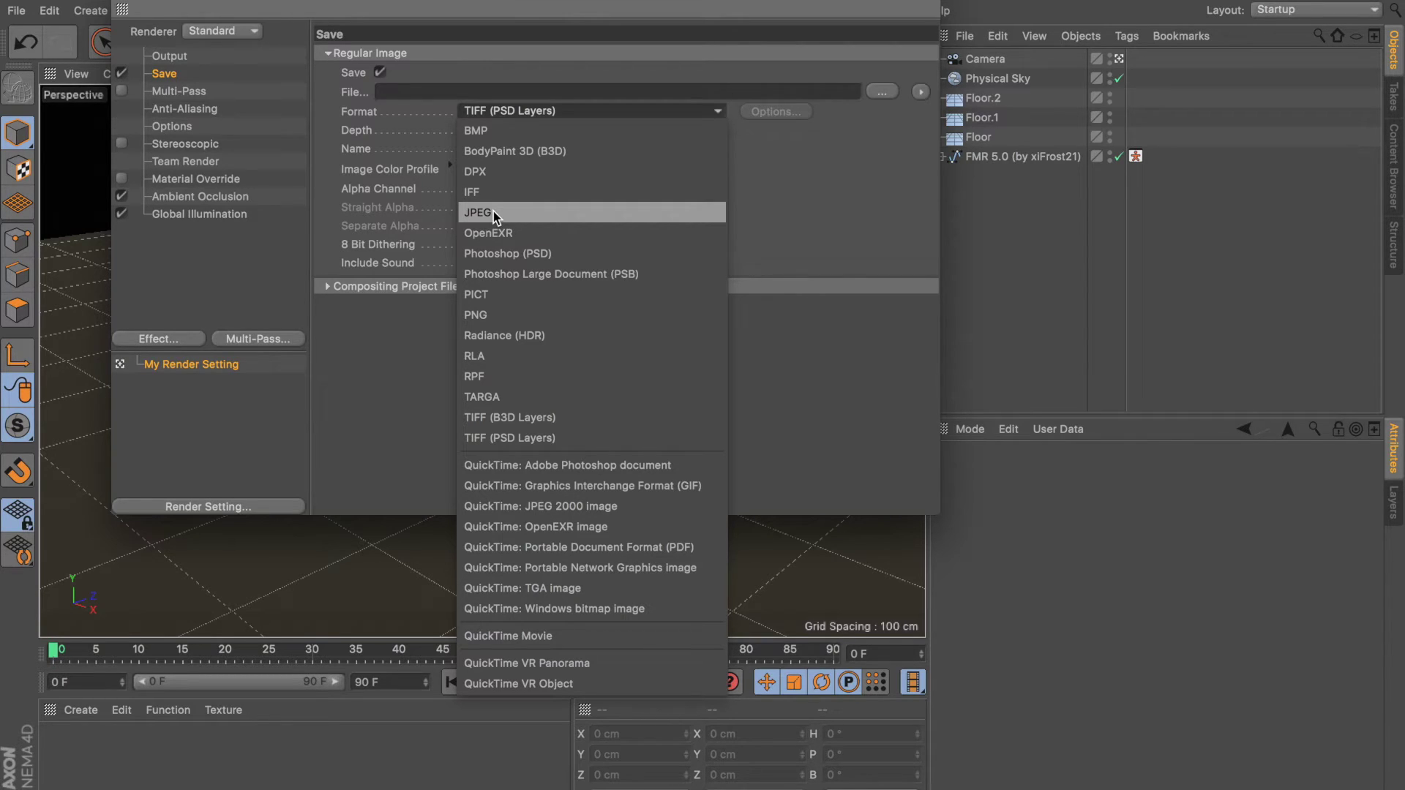
{"action": "left_click", "coordinate": [486, 315]}
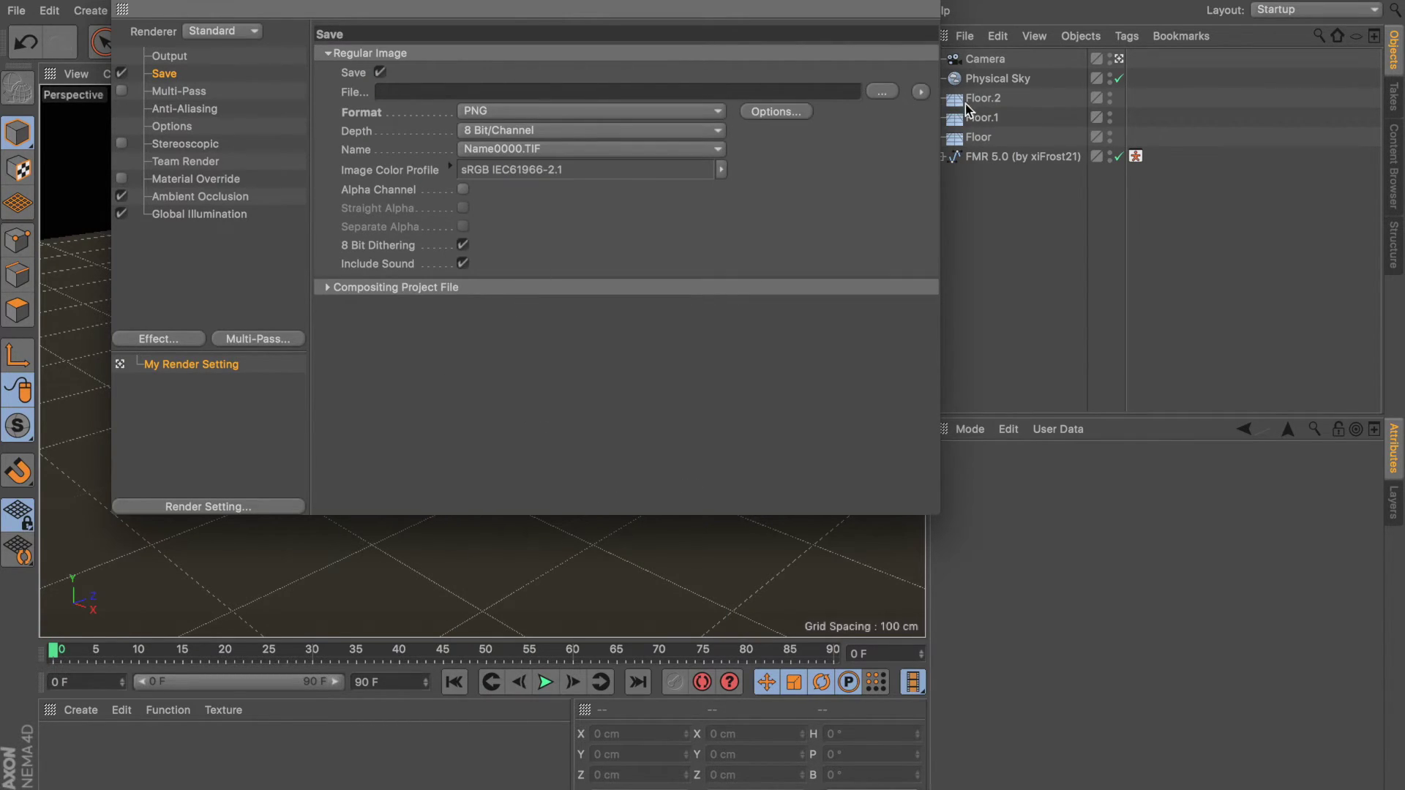
- Set the render's output file to MyFirstRender in the Documents folder and close the render settings
{"action": "left_click", "coordinate": [880, 92]}
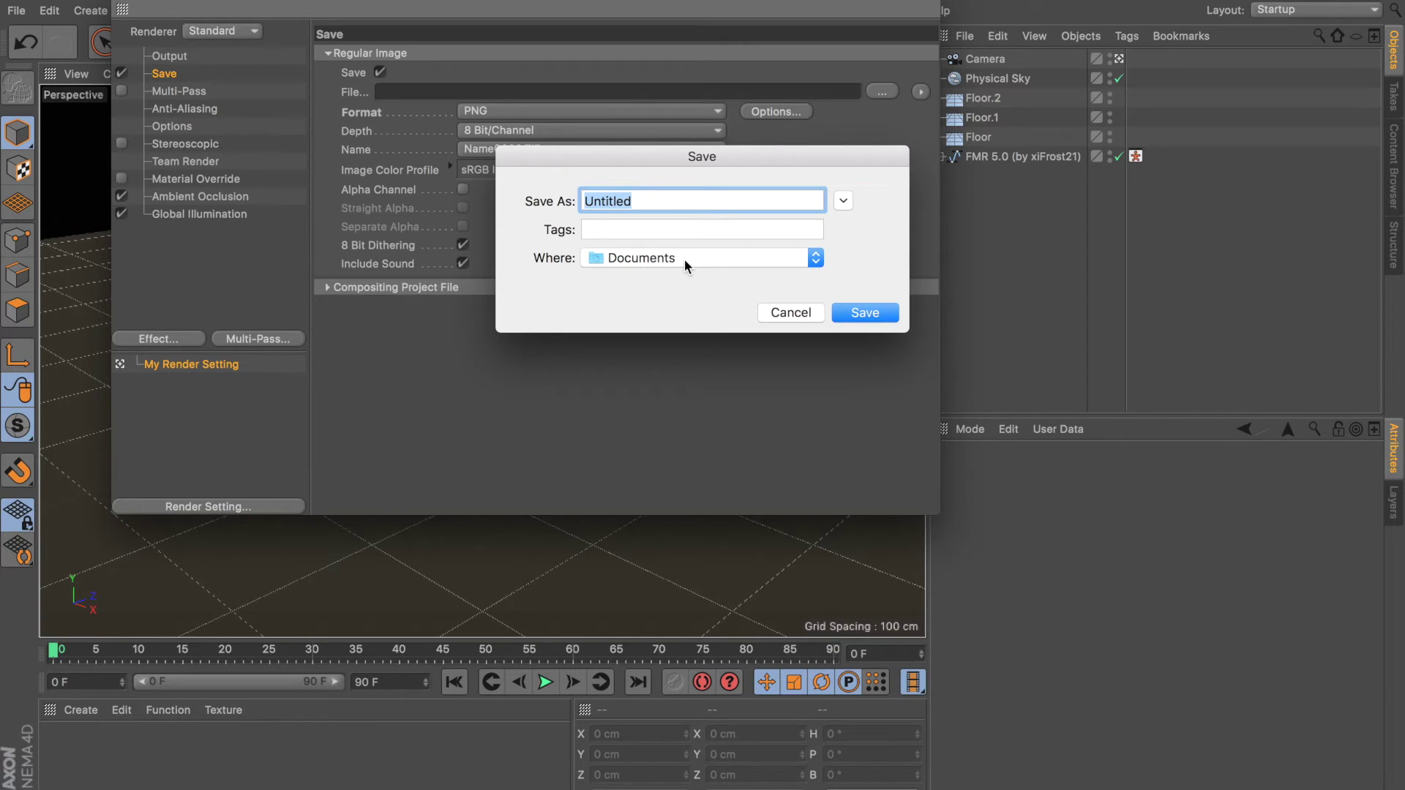
{"action": "type", "text": "My"}
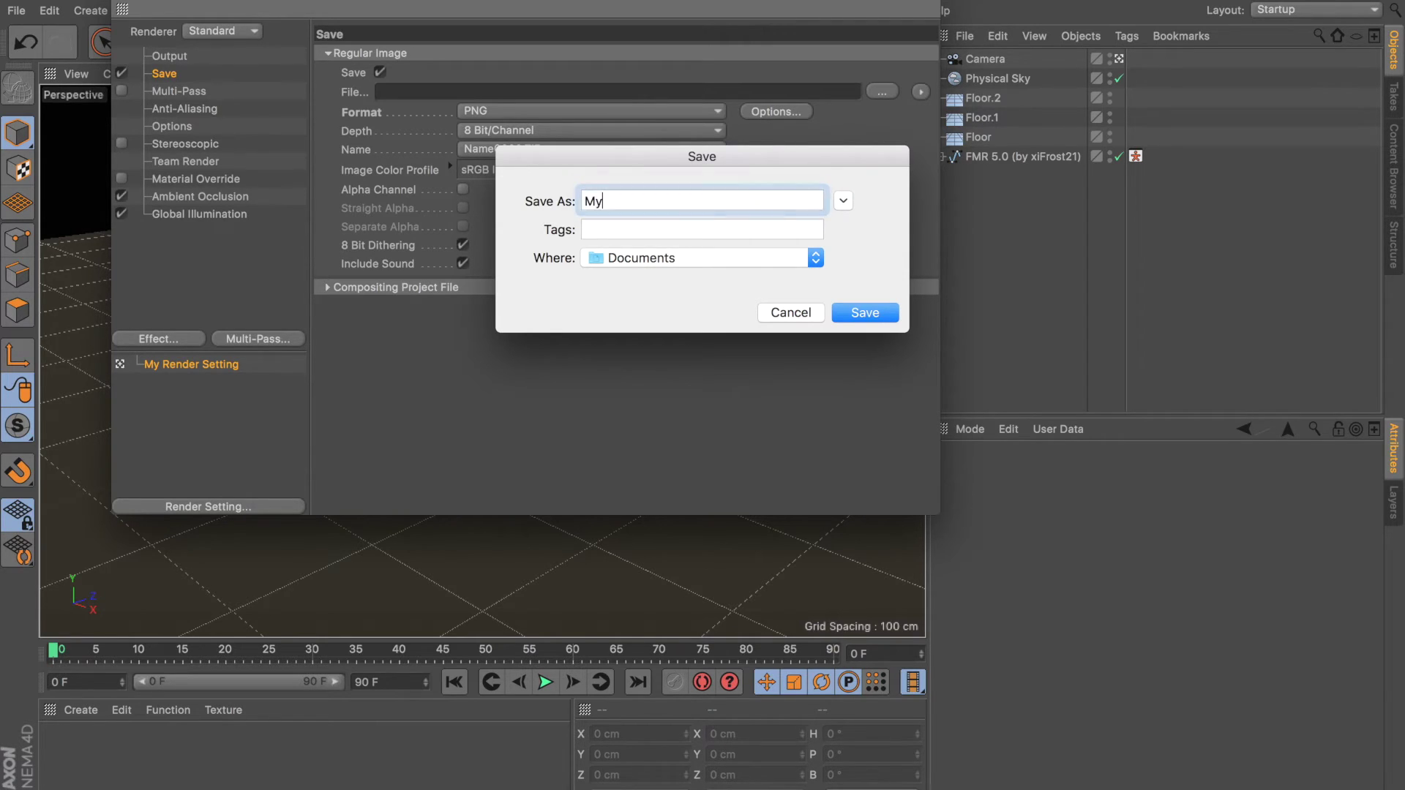
{"action": "type", "text": "FirstRender"}
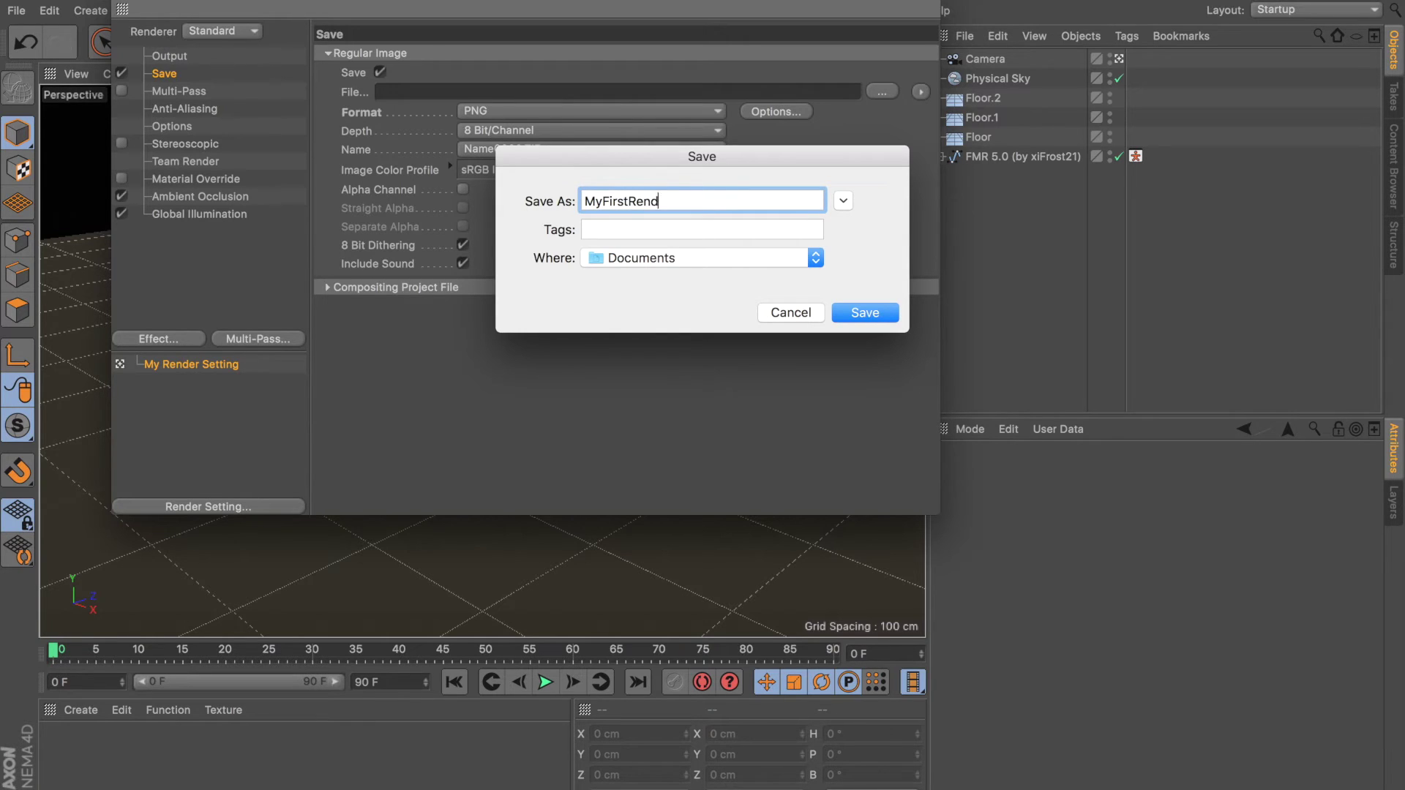
{"action": "left_click", "coordinate": [880, 310]}
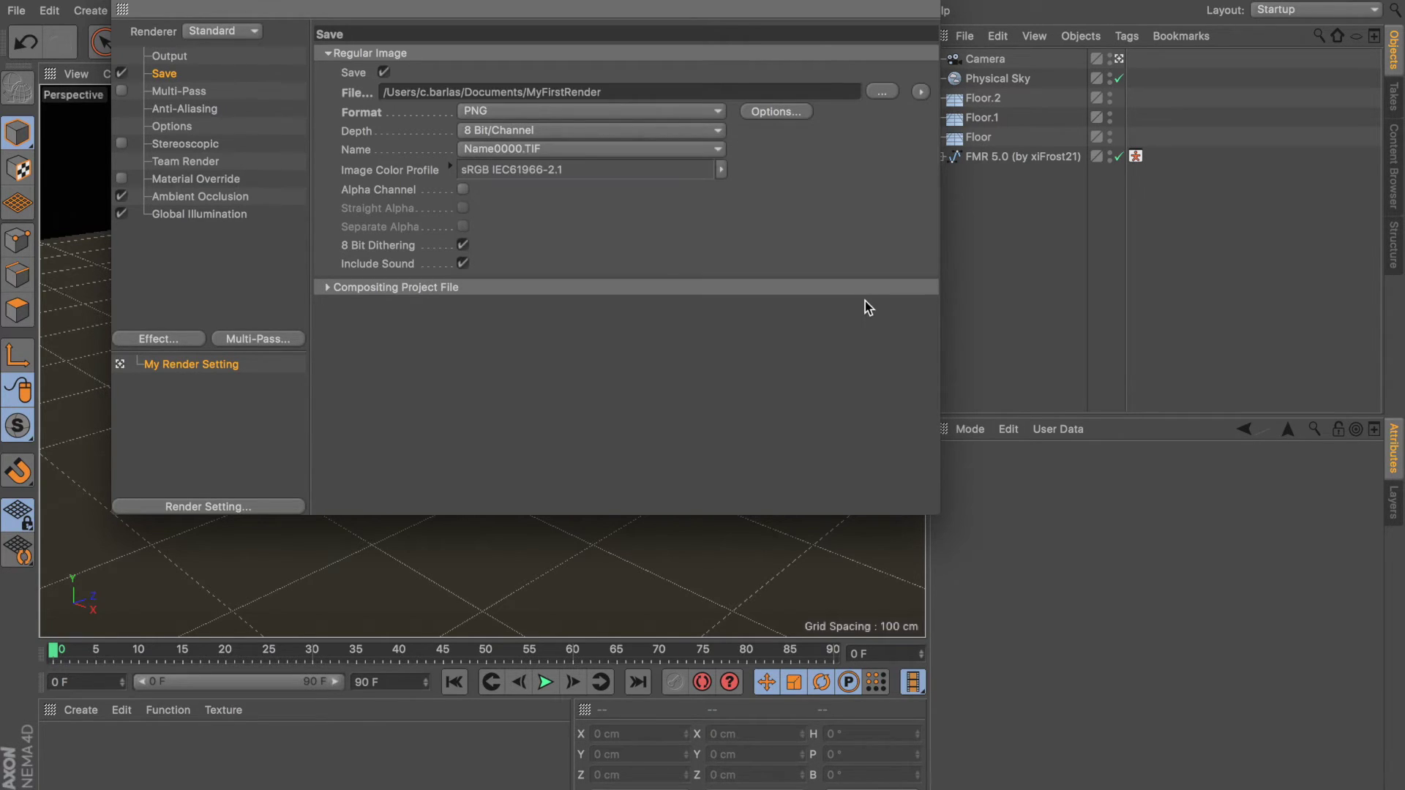
{"action": "left_click", "coordinate": [123, 1]}
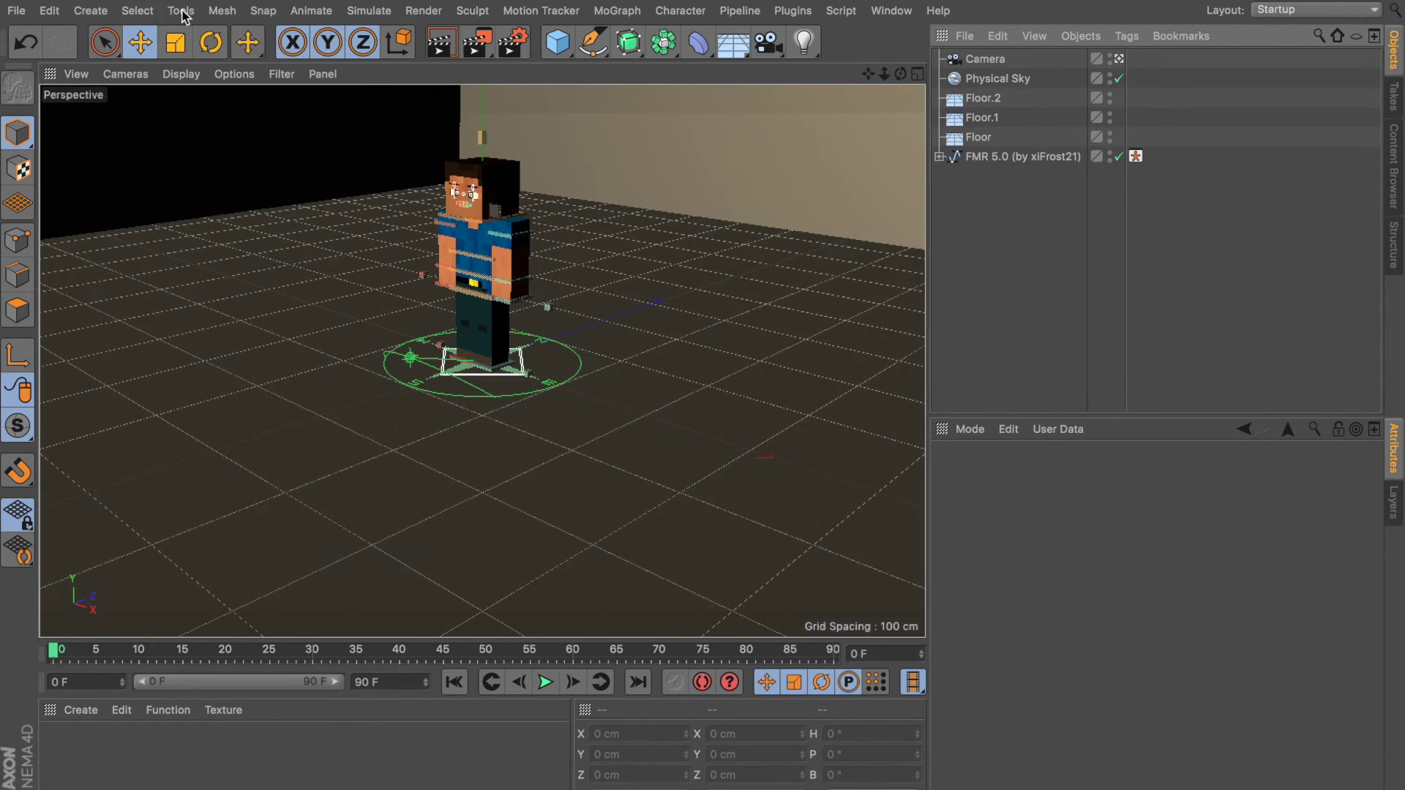
- Render the scene to the Picture Viewer and move the viewer window to show the whole image
{"action": "left_click", "coordinate": [476, 48]}
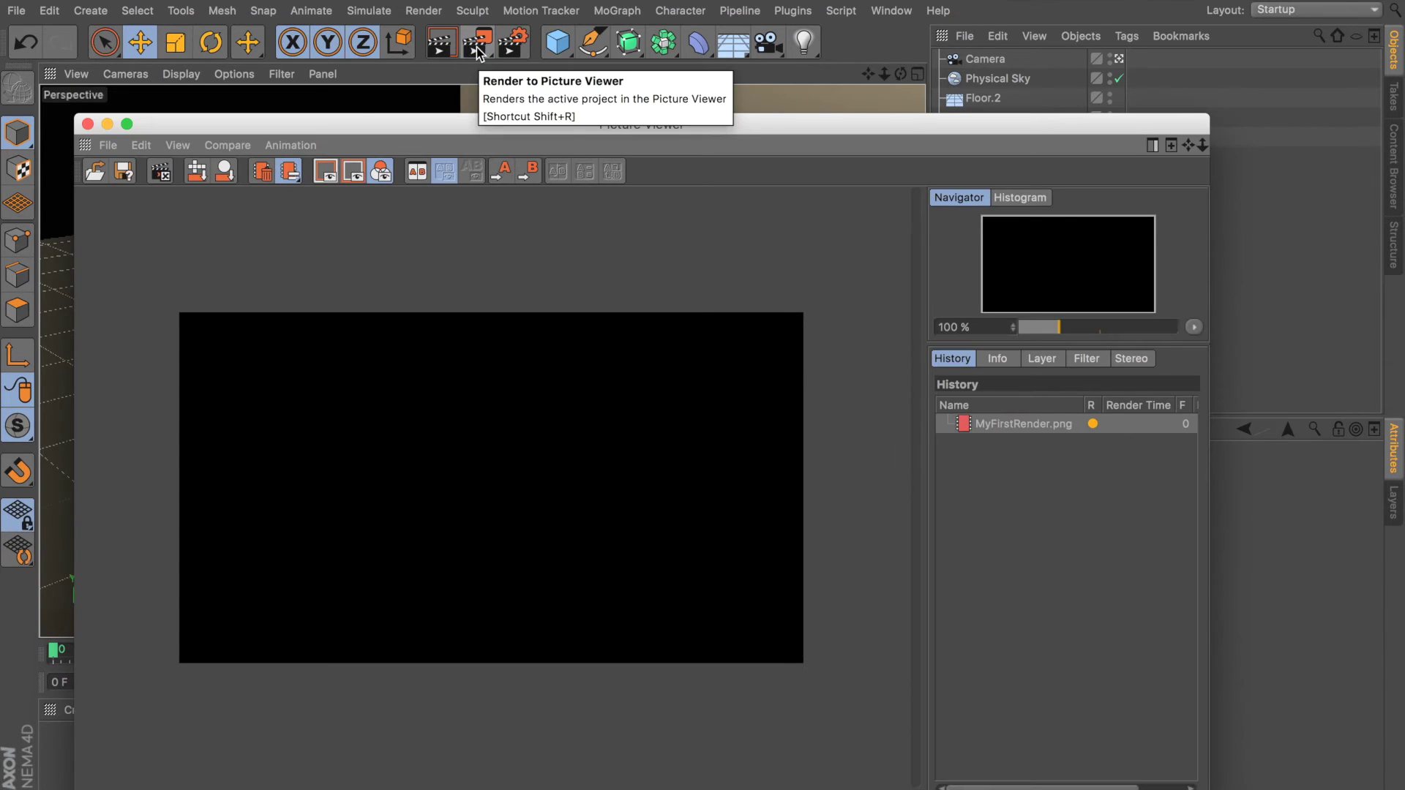
{"action": "left_click_drag", "start_coordinate": [538, 130], "coordinate": [517, 3]}
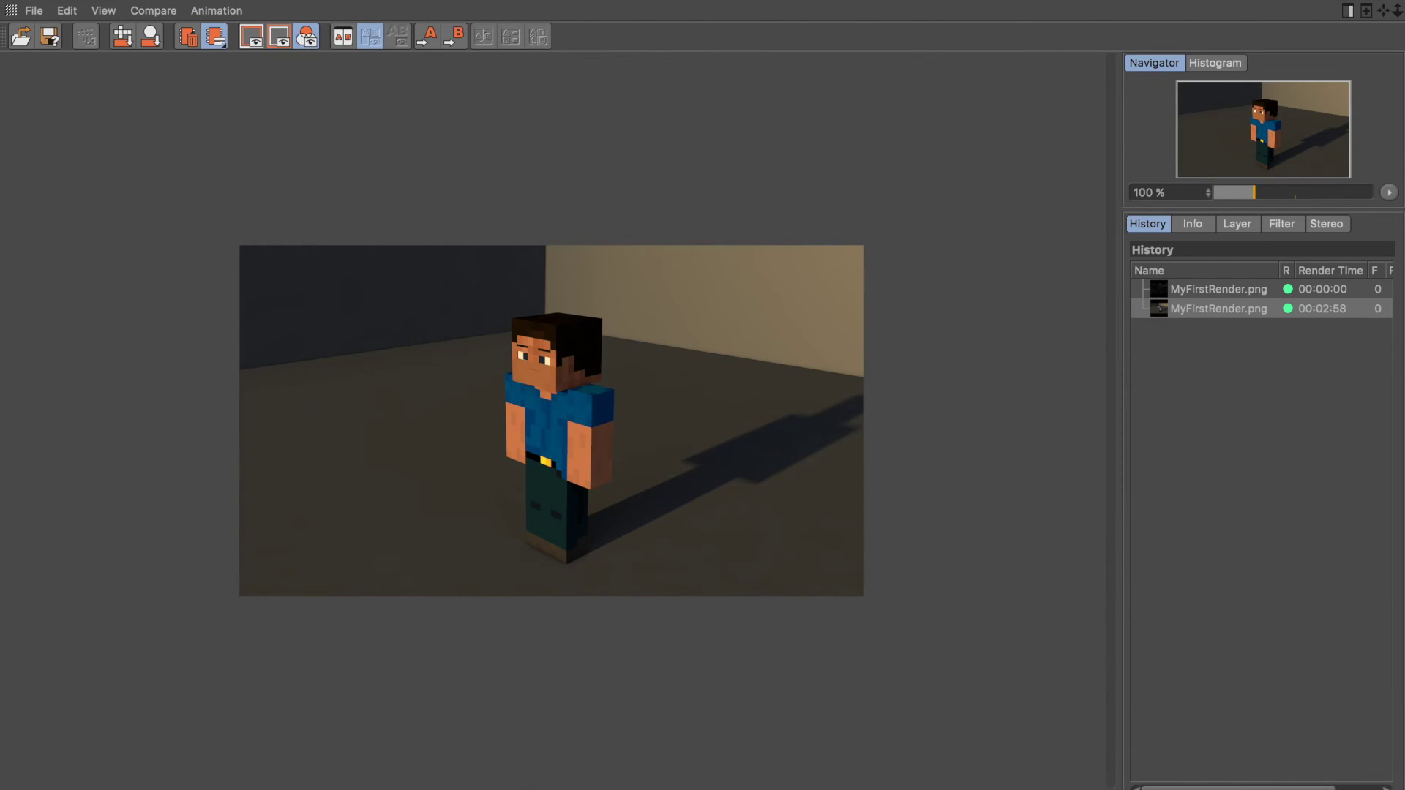
- Switch to Finder, open MyFirstRender.png from the Documents folder to inspect the render, and return to the Cinema 4D scene
{"action": "left_click_drag", "start_coordinate": [783, 789], "coordinate": [499, 133]}
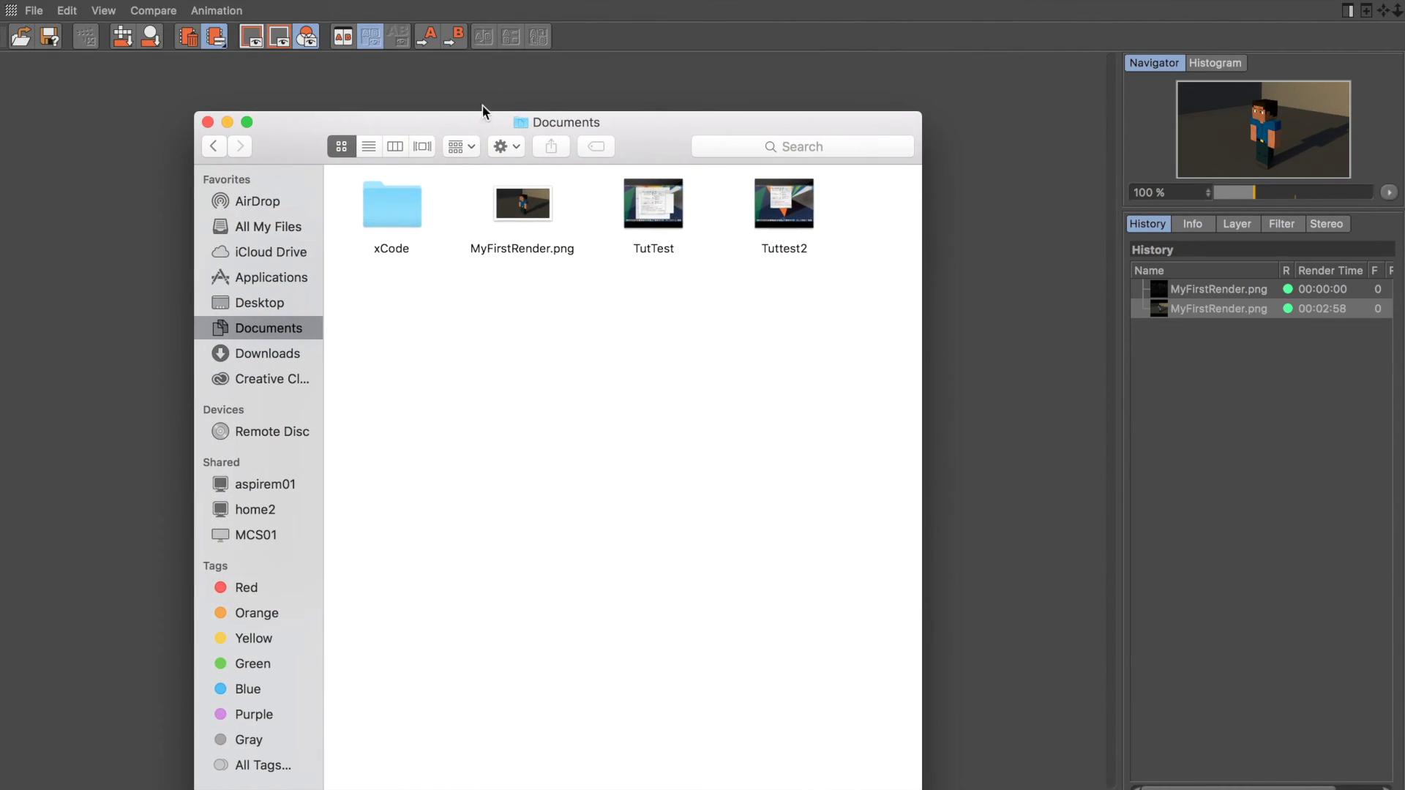
{"action": "left_click", "coordinate": [517, 210]}
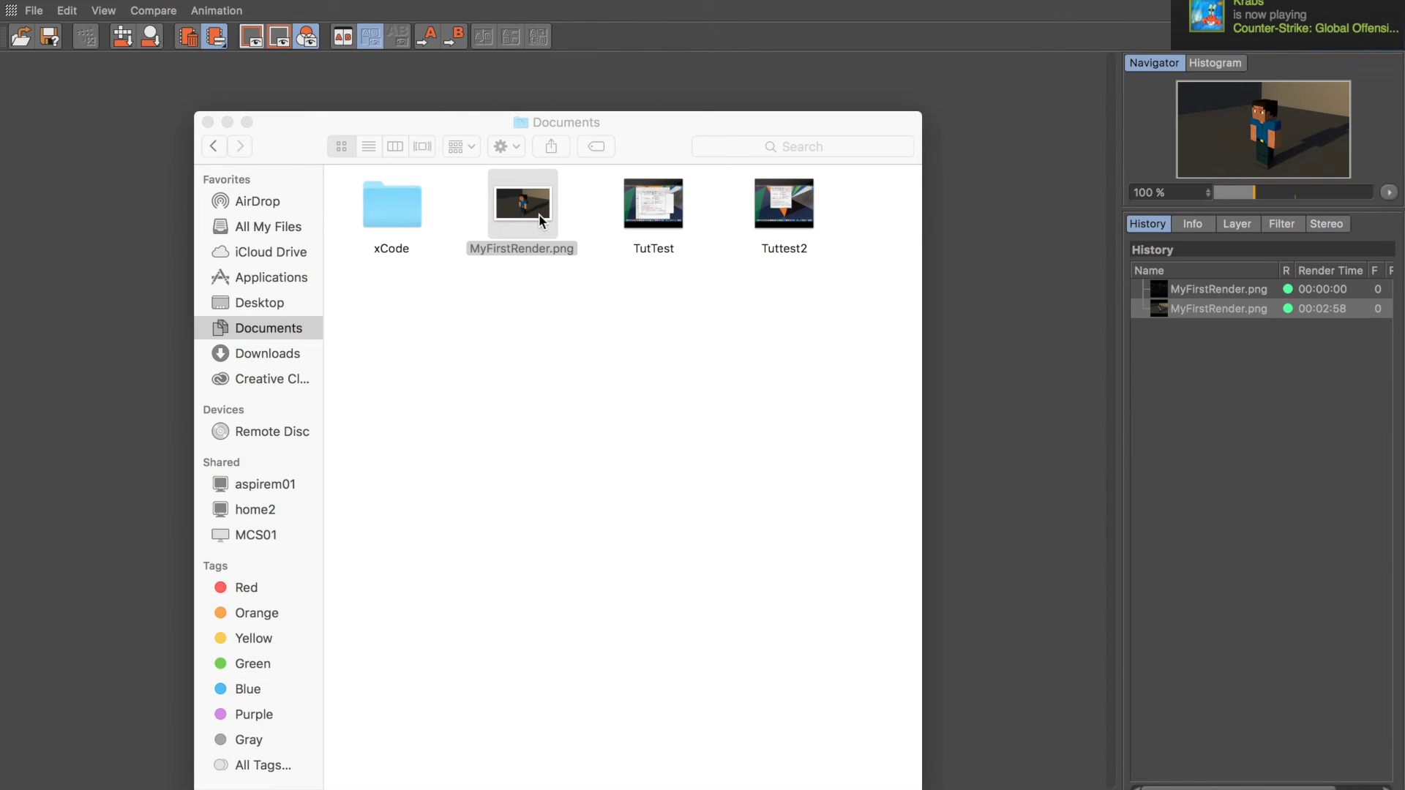
{"action": "double_click", "coordinate": [539, 213]}
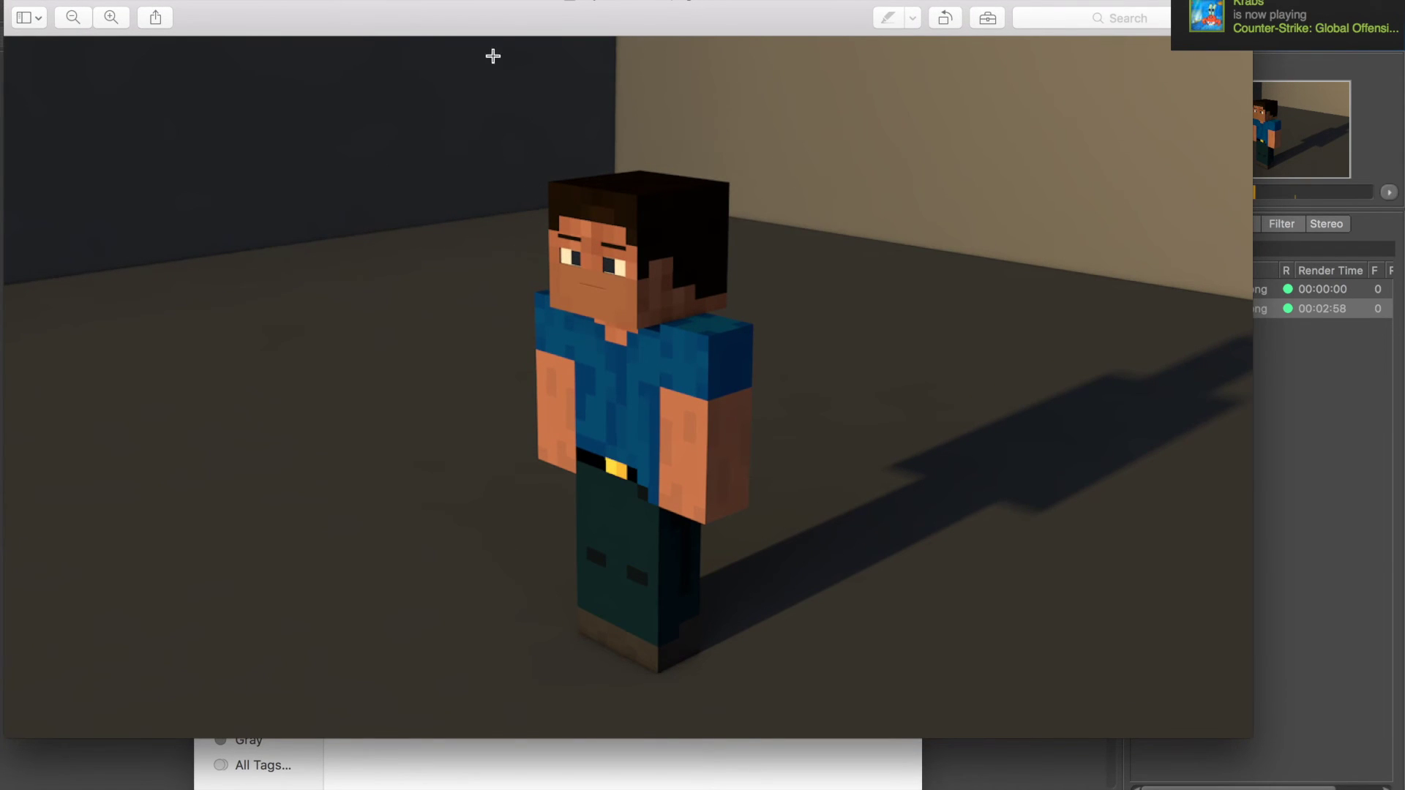
{"action": "left_click_drag", "start_coordinate": [442, 34], "coordinate": [515, 55]}
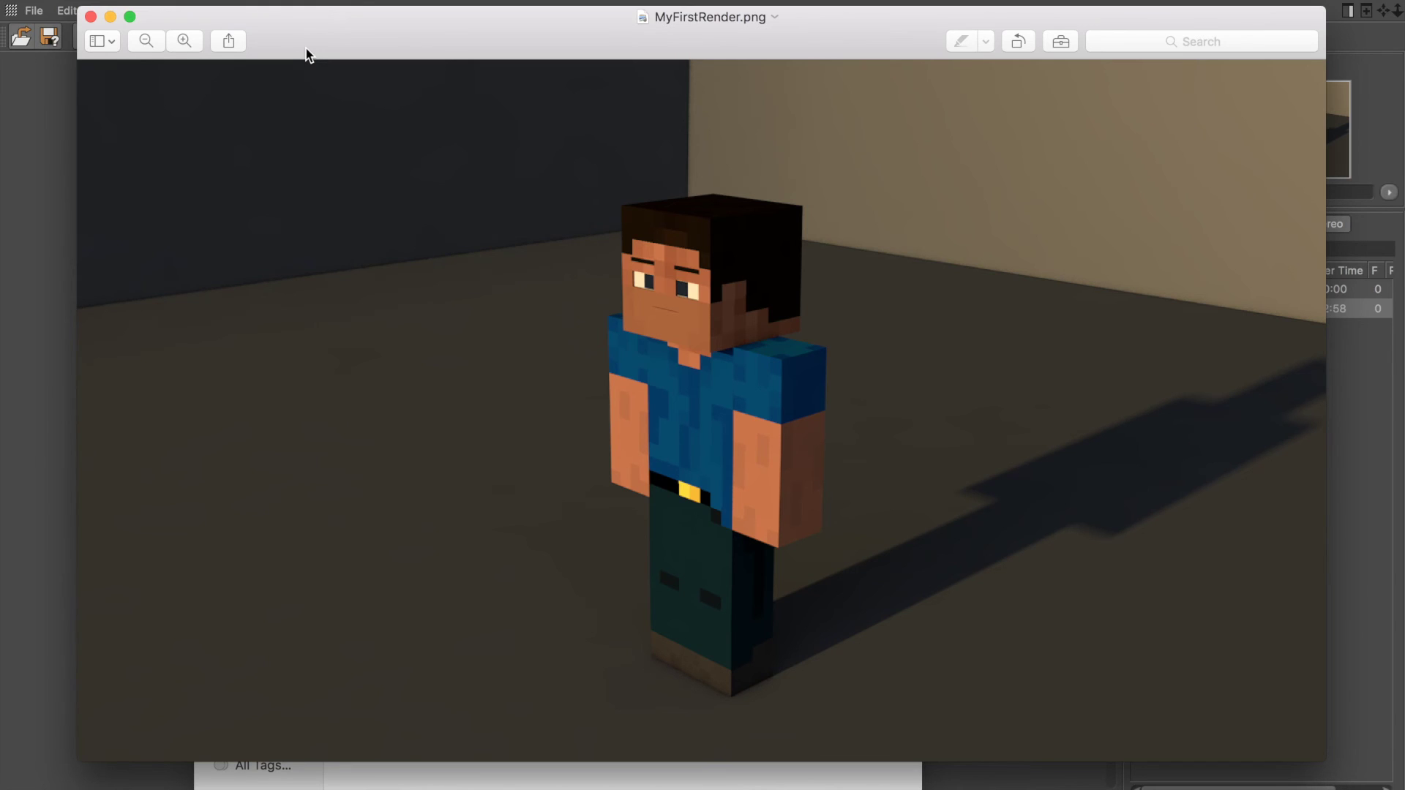
{"action": "key", "text": "super+q"}
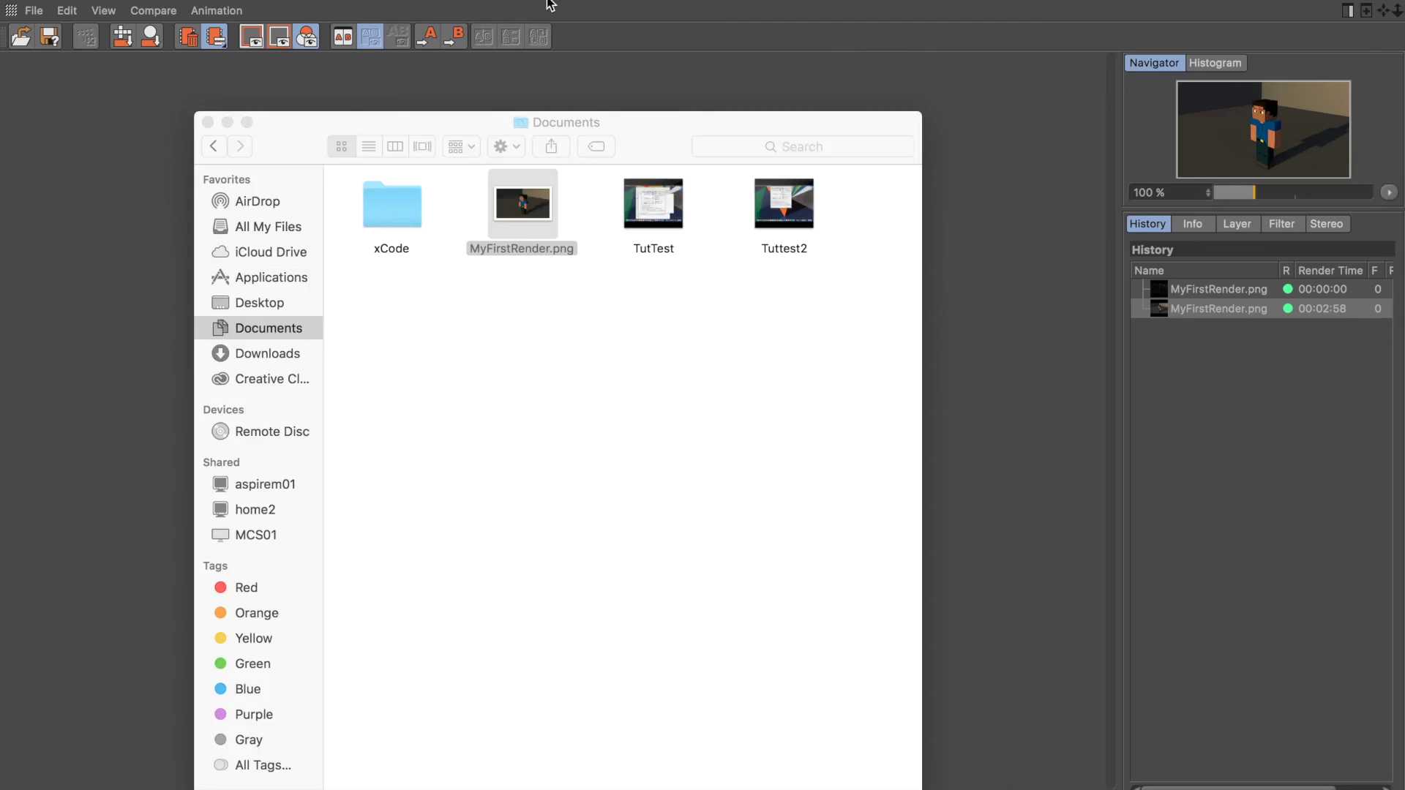
{"action": "left_click", "coordinate": [551, 6]}
{"action": "left_click", "coordinate": [16, 2]}
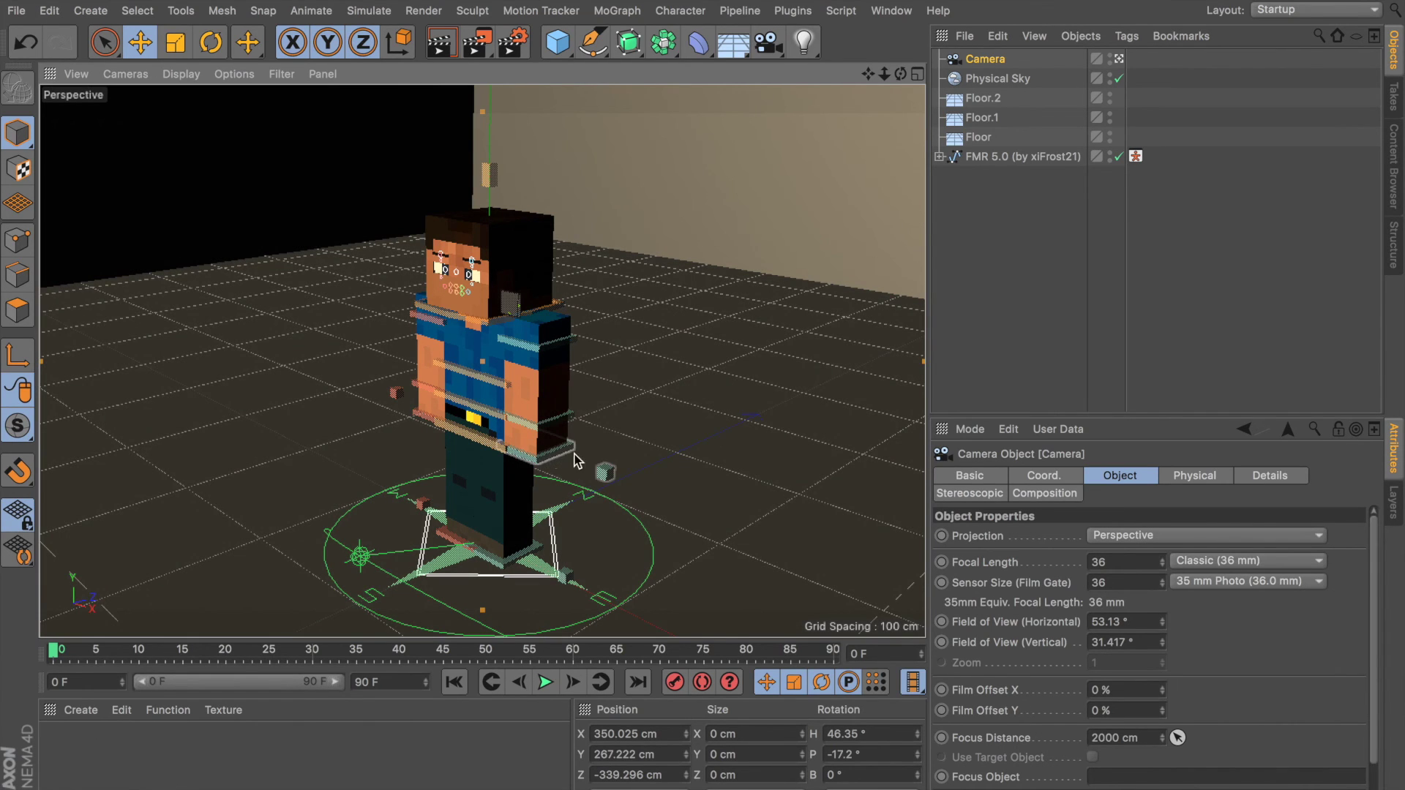
- Try raising the character's arm by moving the goalArmL_L control upward, and undo the move
{"action": "left_click", "coordinate": [535, 459]}
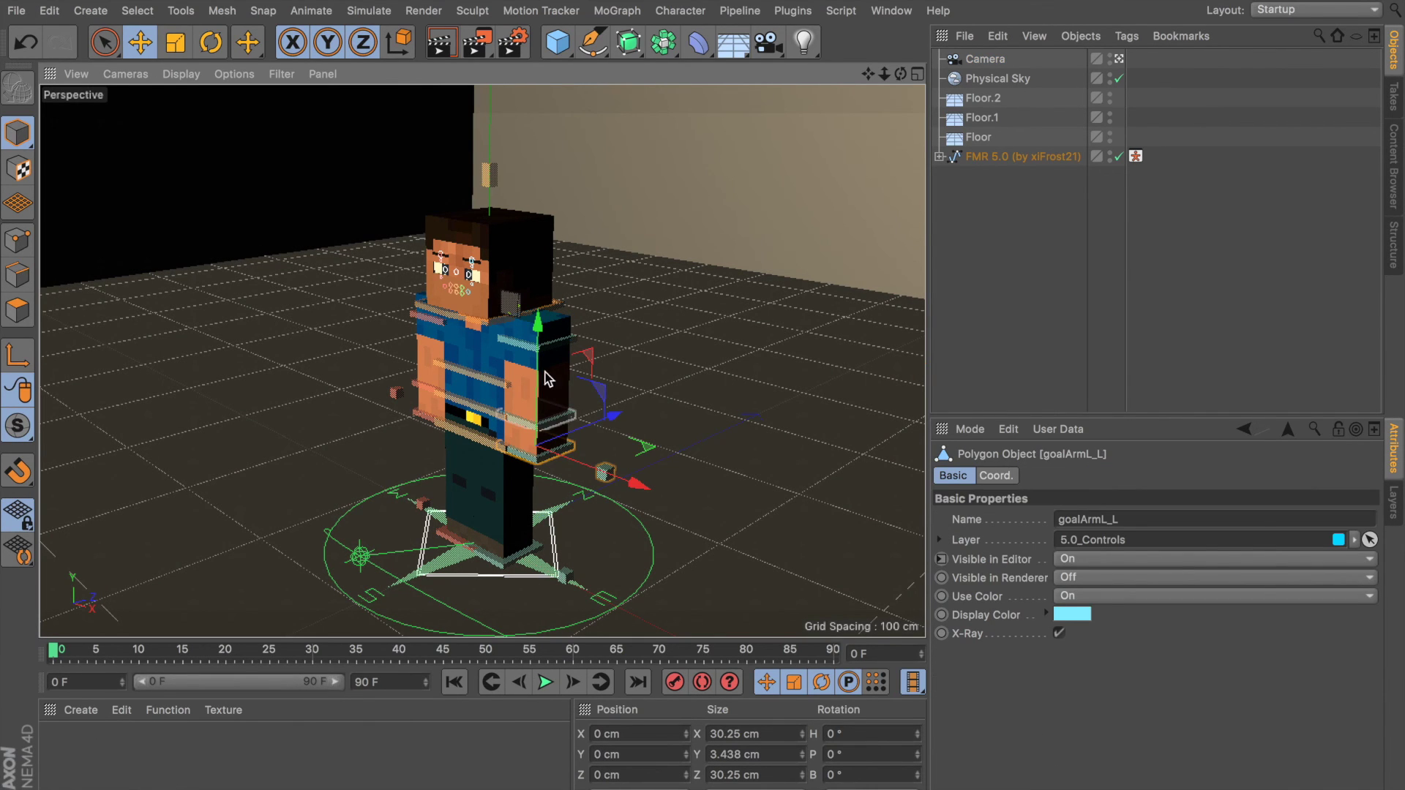
{"action": "left_click_drag", "start_coordinate": [540, 366], "coordinate": [536, 319]}
{"action": "key", "text": "super+z"}
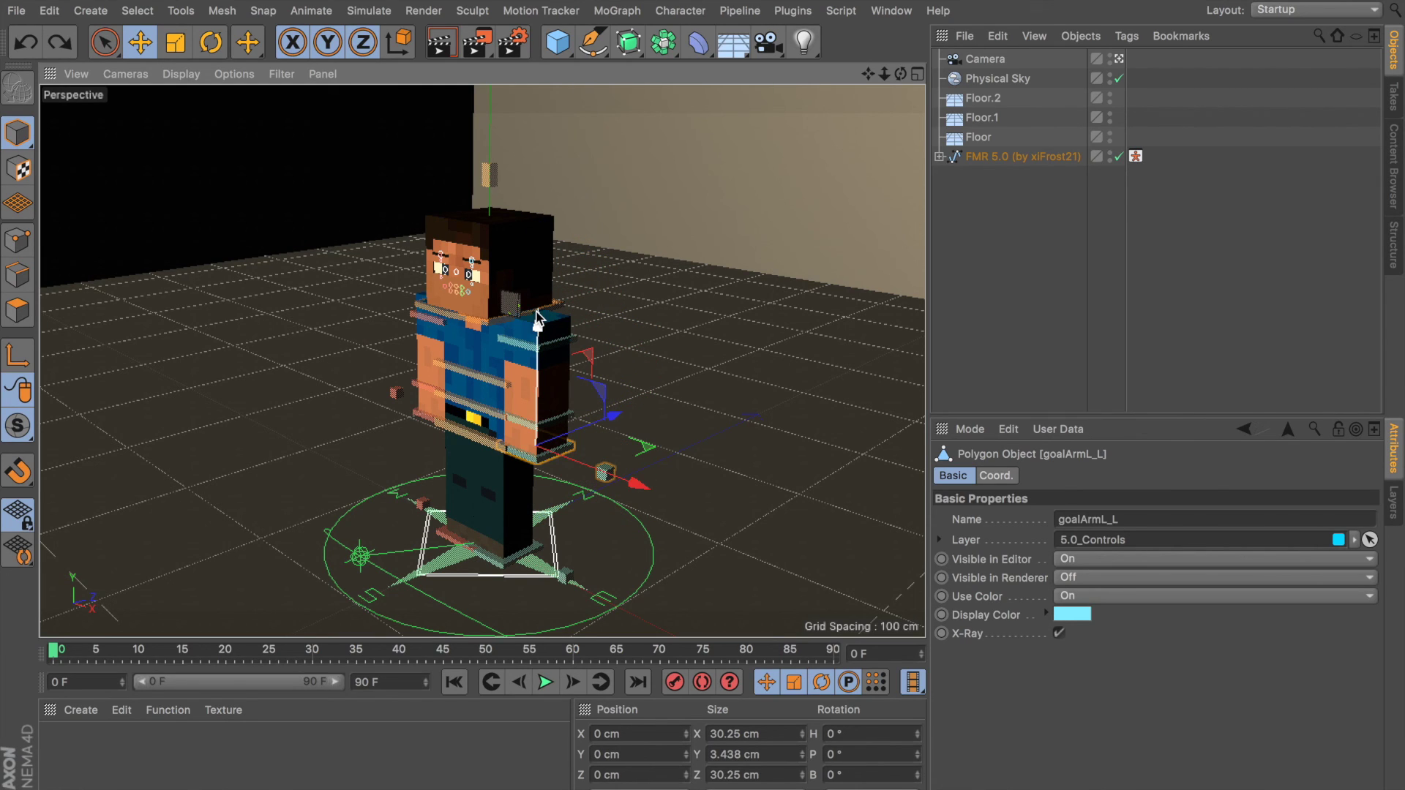